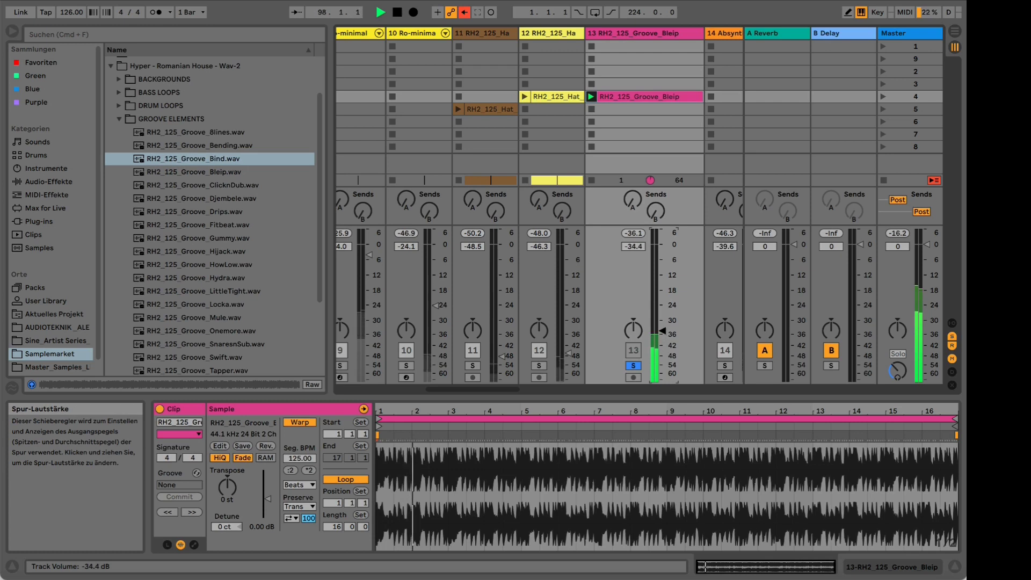
# Fine-tune the volume of the soloed RH2_125_Groove_Bleip track, lowering it to about -39 dB.
pyautogui.moveTo(662, 338); pyautogui.dragTo(662, 341)
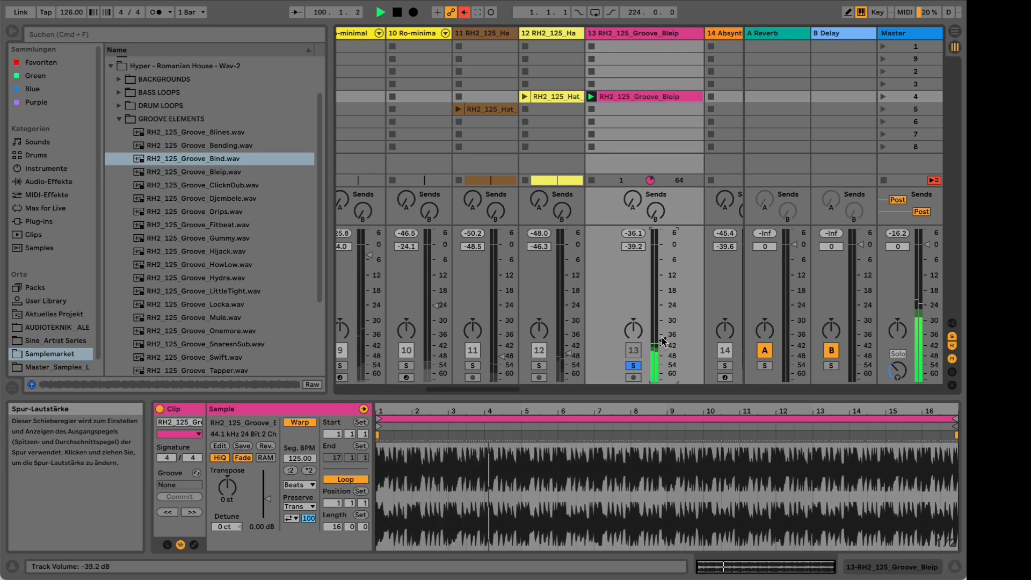
pyautogui.moveTo(662, 341); pyautogui.dragTo(659, 337)
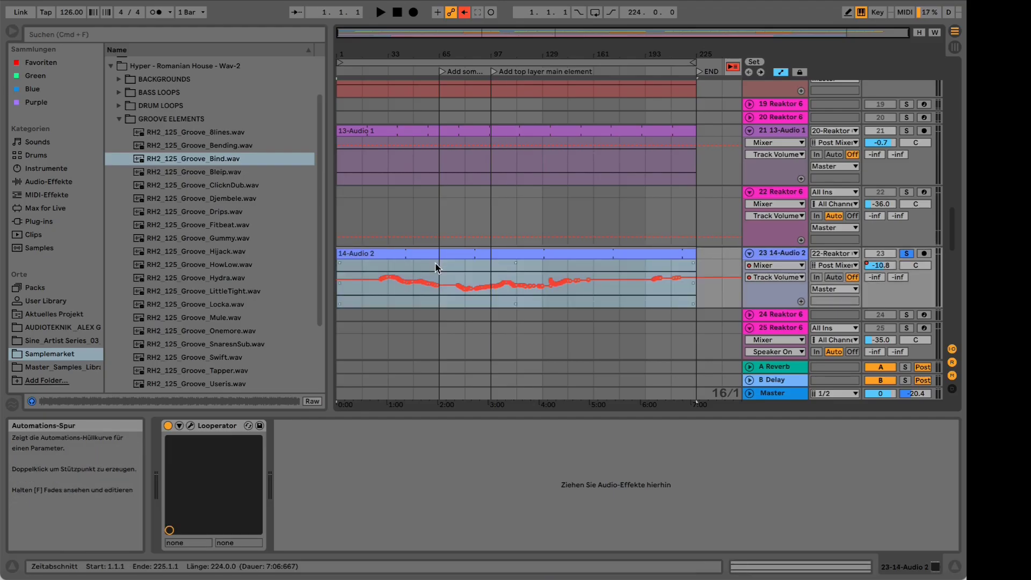
# Play the arrangement from bar 65 with 14-Audio 2 soloed, select its Looperator device, and take the track out of solo.
pyautogui.click(438, 269)
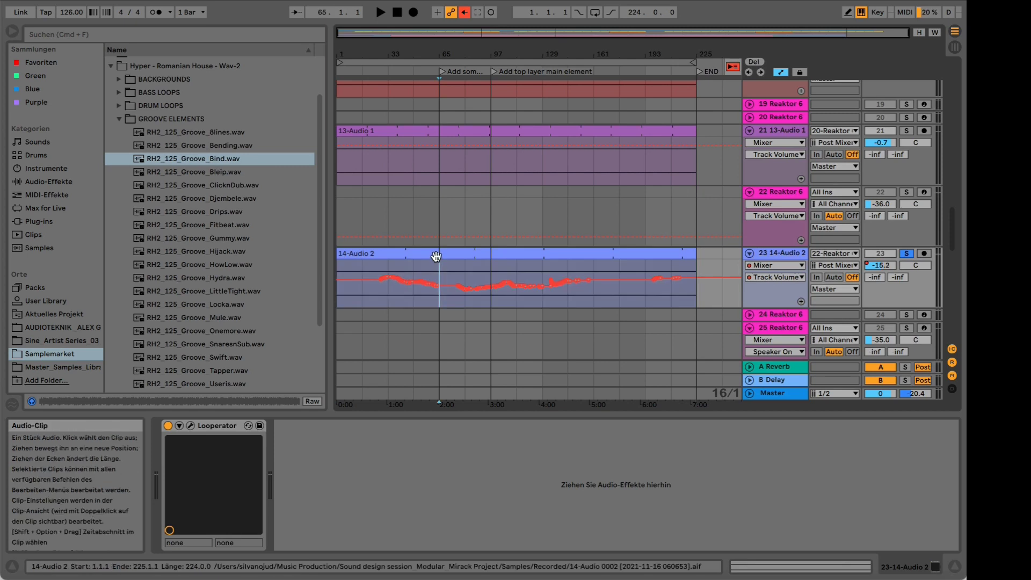
pyautogui.press('space')
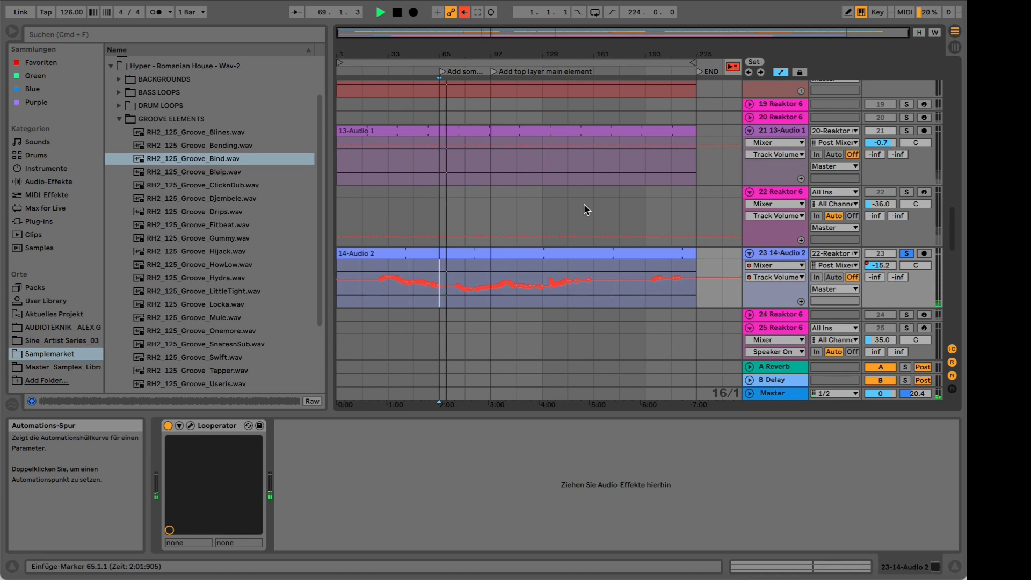
pyautogui.click(167, 425)
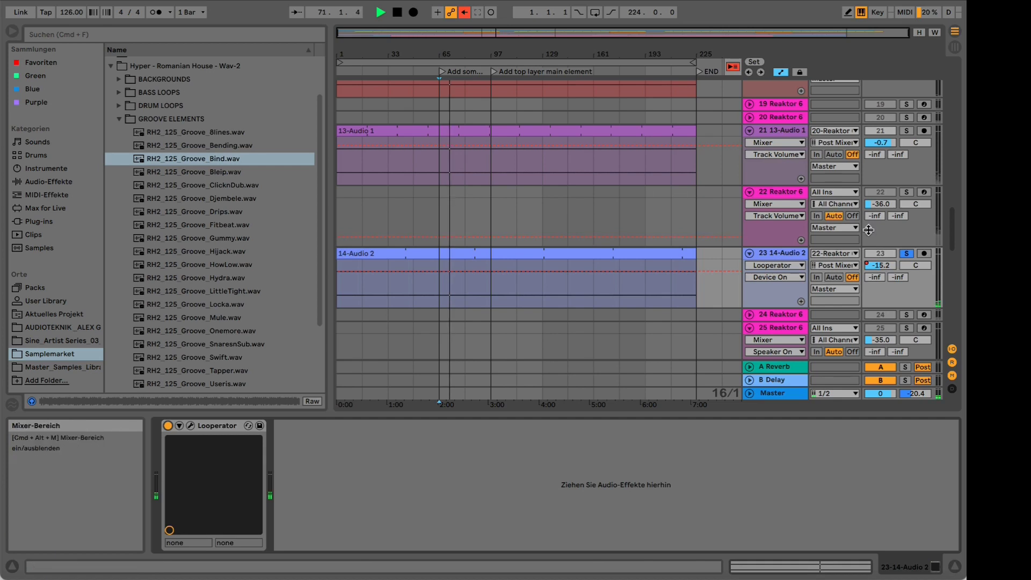
pyautogui.click(906, 253)
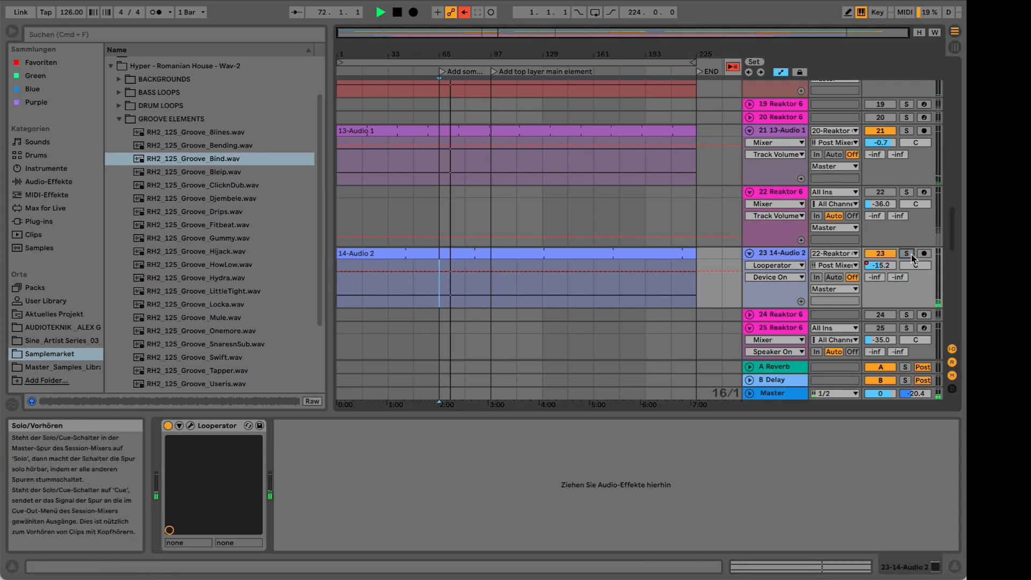
# Compare the mix with and without the 14-Audio 2 track by muting and reactivating it during playback around bars 56 to 79.
pyautogui.click(884, 253)
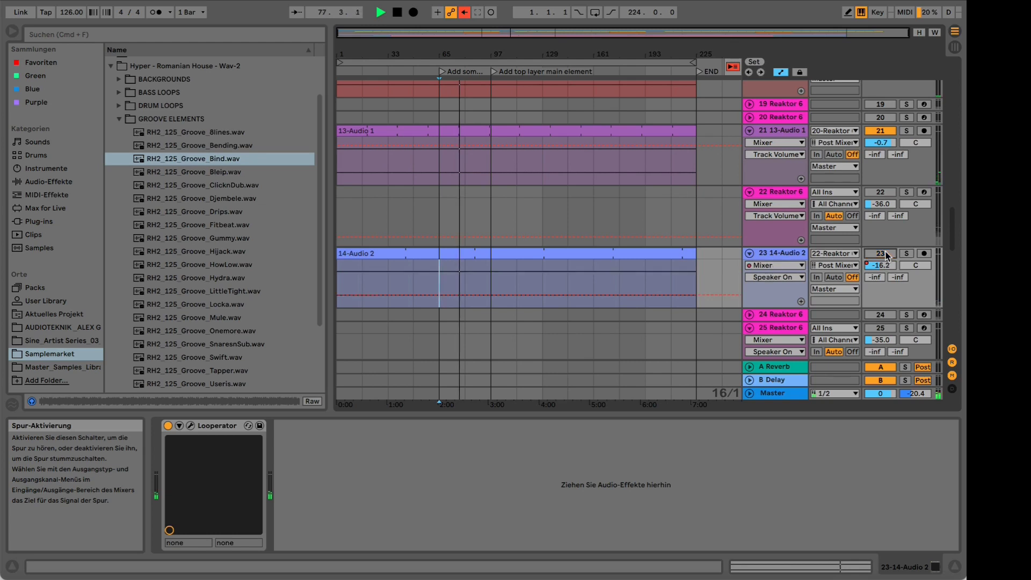
pyautogui.click(885, 254)
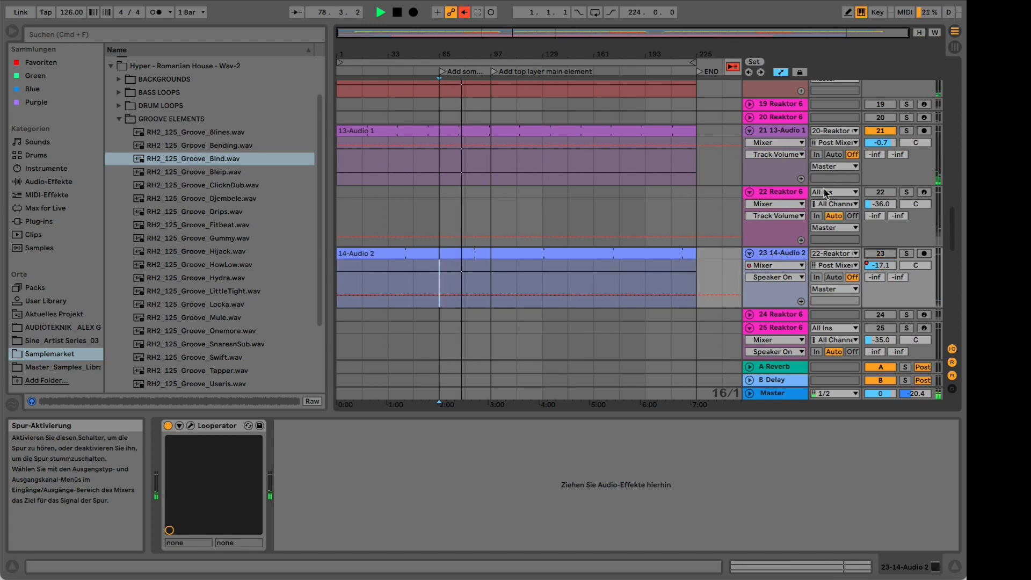
pyautogui.click(398, 76)
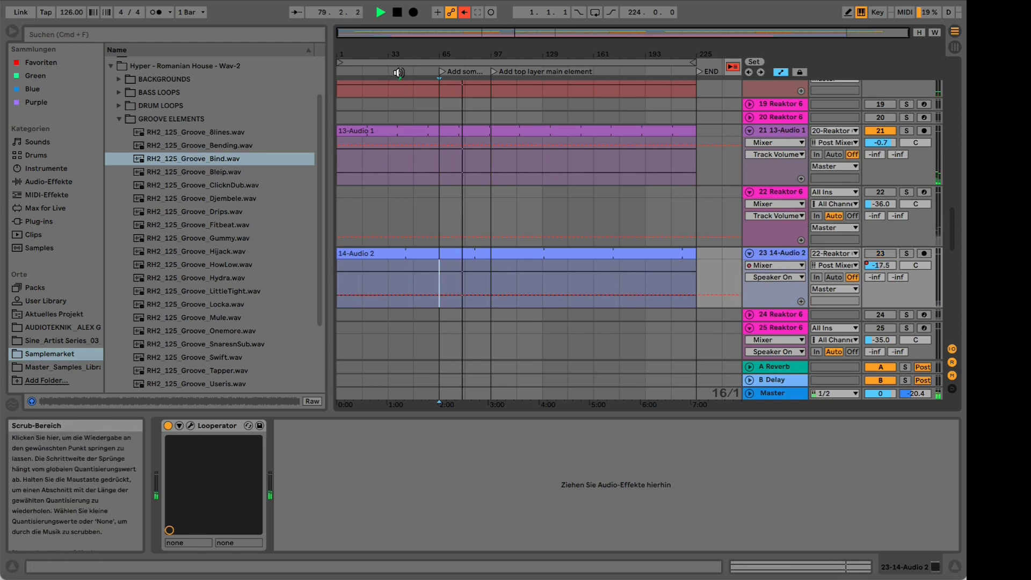
pyautogui.click(424, 55)
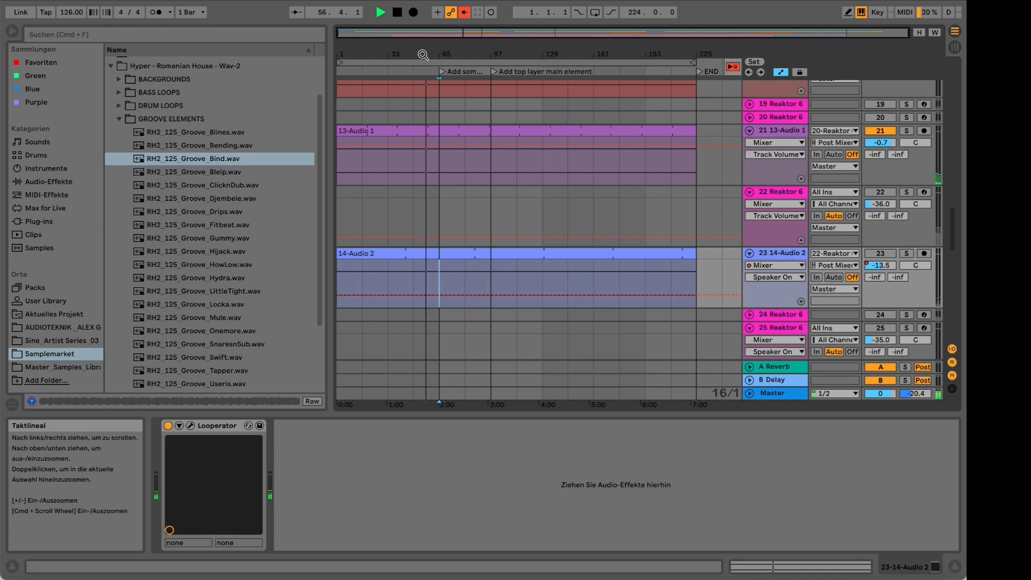
pyautogui.click(887, 255)
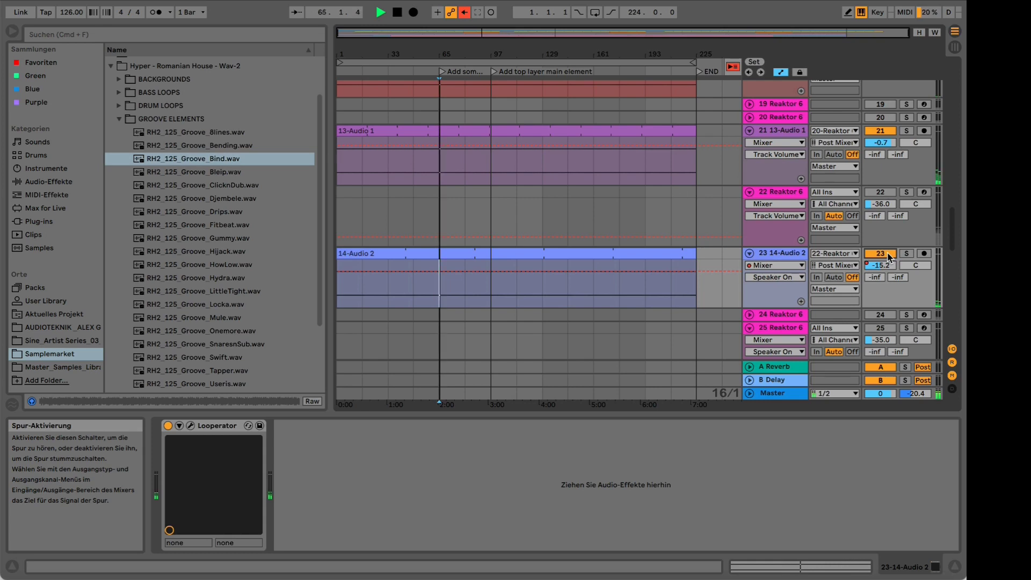
pyautogui.click(888, 256)
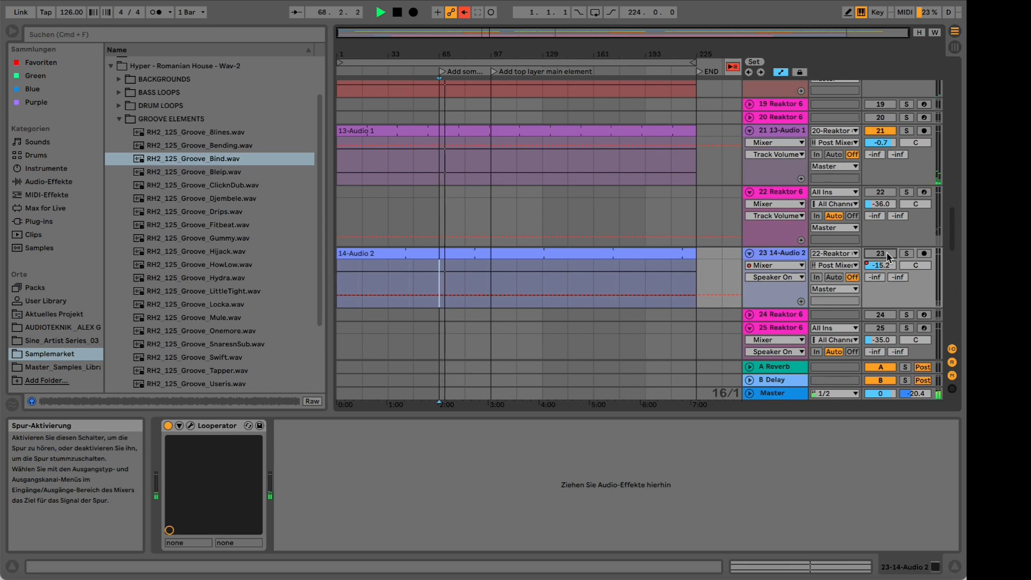
pyautogui.click(889, 256)
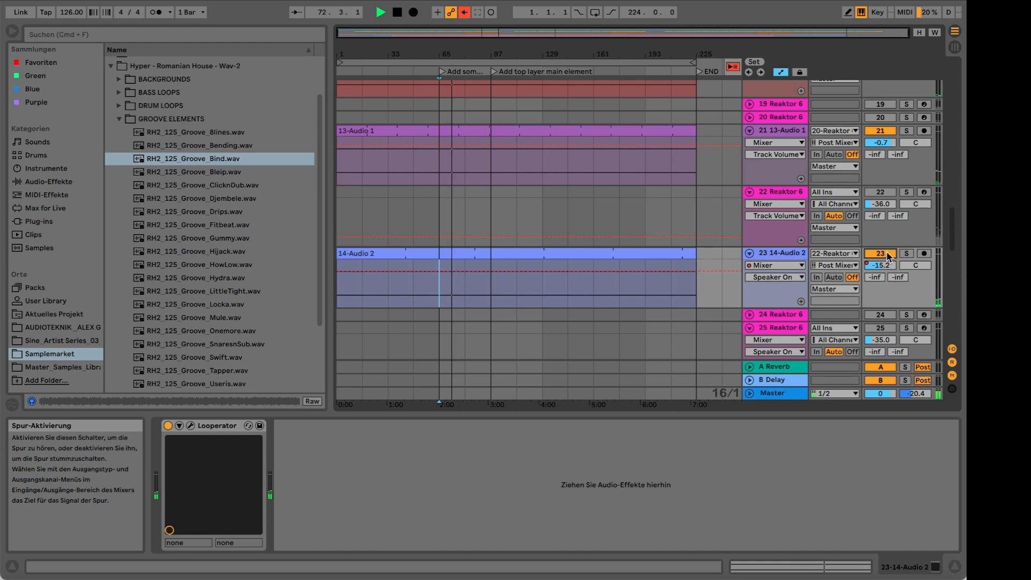
# Stop playback, solo the 22 Reaktor 6 track and open its Reaktor plug-in window.
pyautogui.press('space')
pyautogui.click(907, 192)
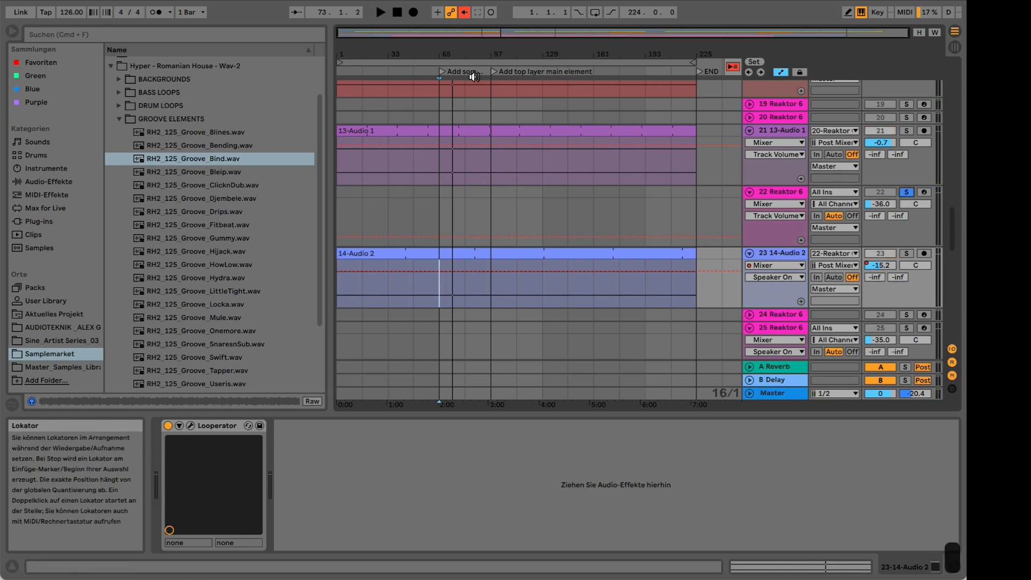
pyautogui.click(771, 194)
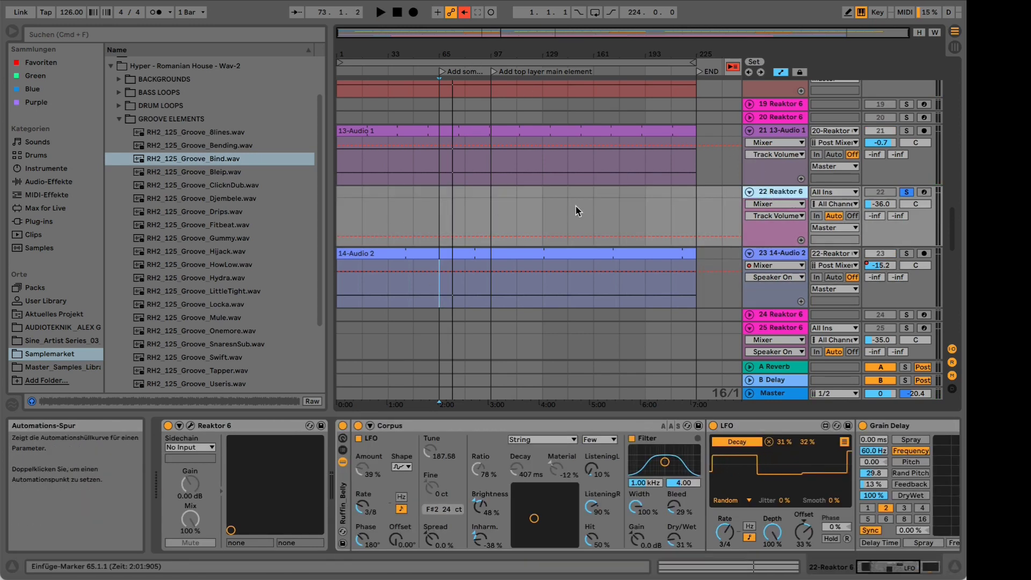
pyautogui.click(191, 426)
pyautogui.moveTo(340, 22); pyautogui.dragTo(359, 13)
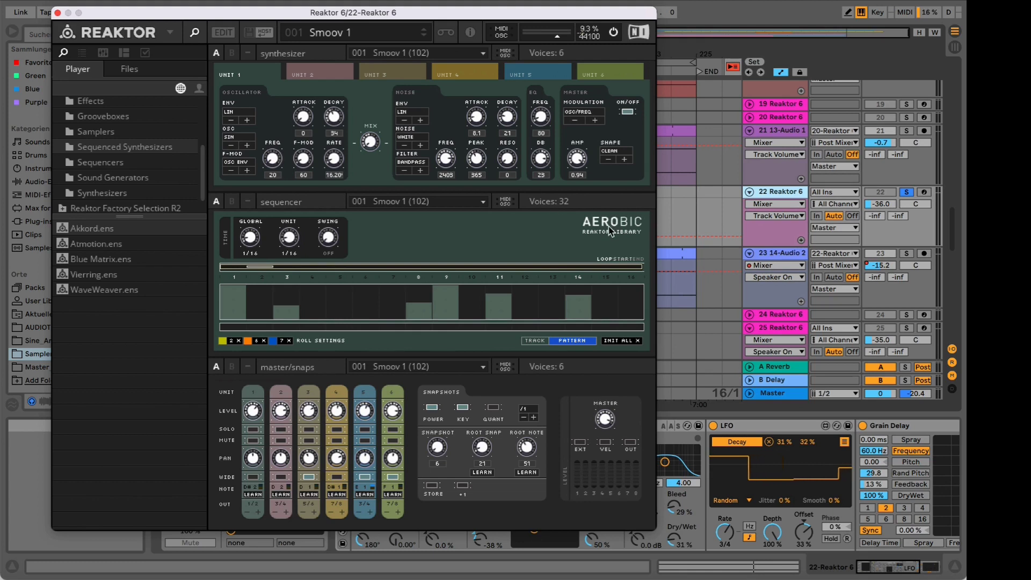
# Show the Grooveboxes ensembles in the Reaktor Factory Library and reposition the plug-in window.
pyautogui.click(111, 118)
pyautogui.scroll(5, 156, 183)
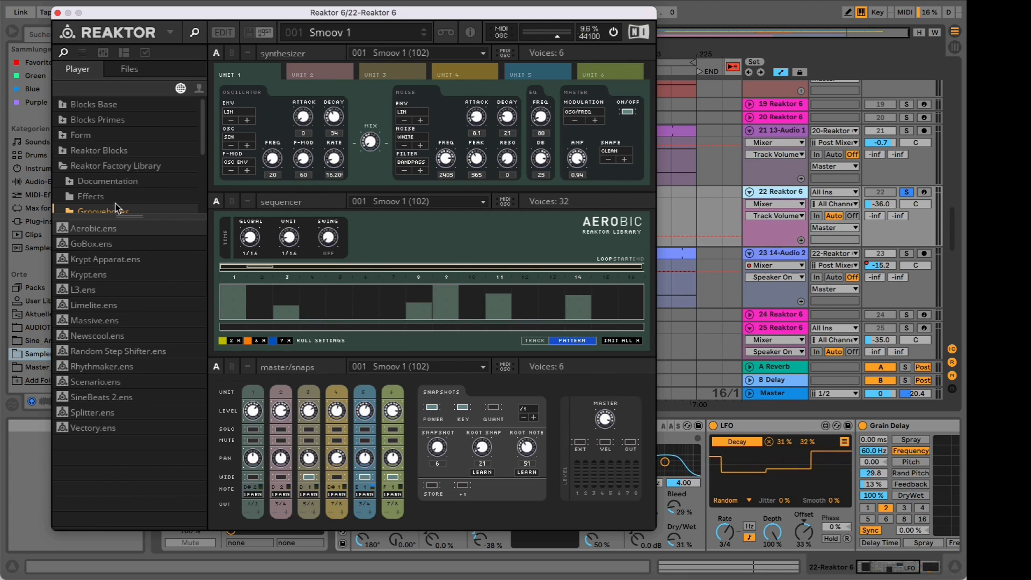
pyautogui.scroll(-5, 143, 192)
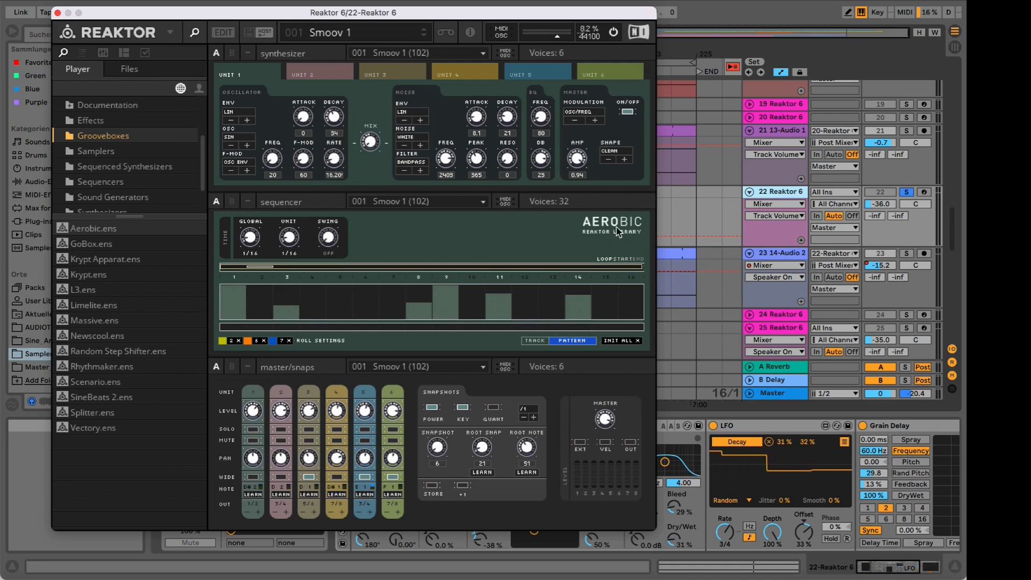
pyautogui.moveTo(496, 19); pyautogui.dragTo(481, 39)
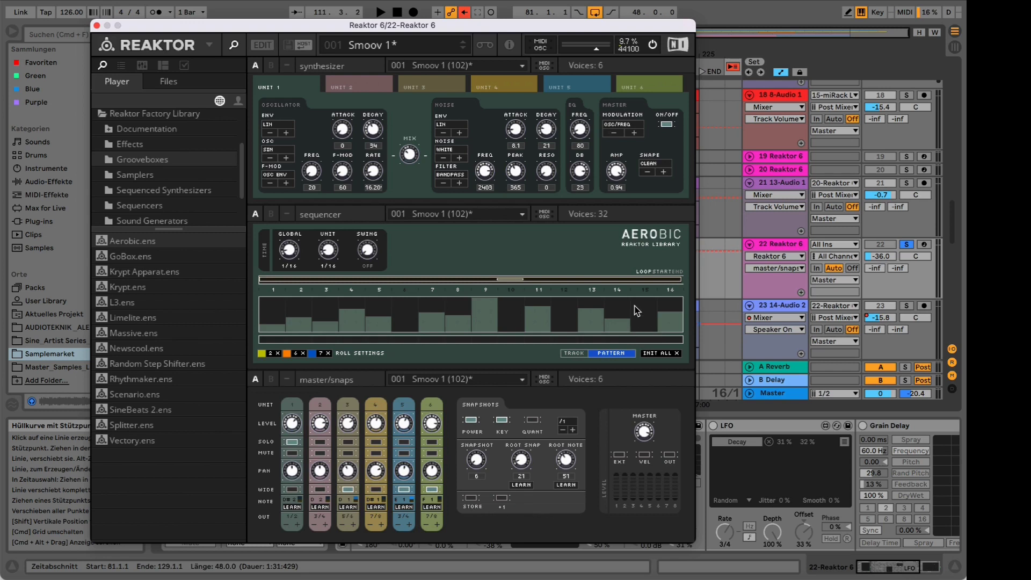
# Set unit 1's modulation target to OSC/FMRATE and switch the Aerobic sequencer from pattern to modulation editing.
pyautogui.click(596, 309)
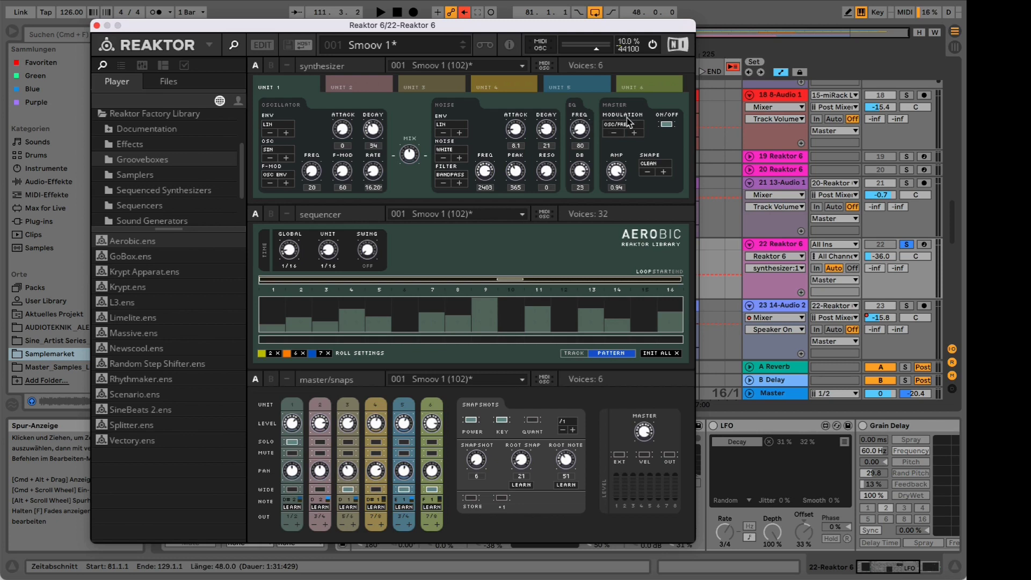
pyautogui.click(613, 137)
pyautogui.click(628, 132)
pyautogui.click(634, 136)
pyautogui.click(589, 354)
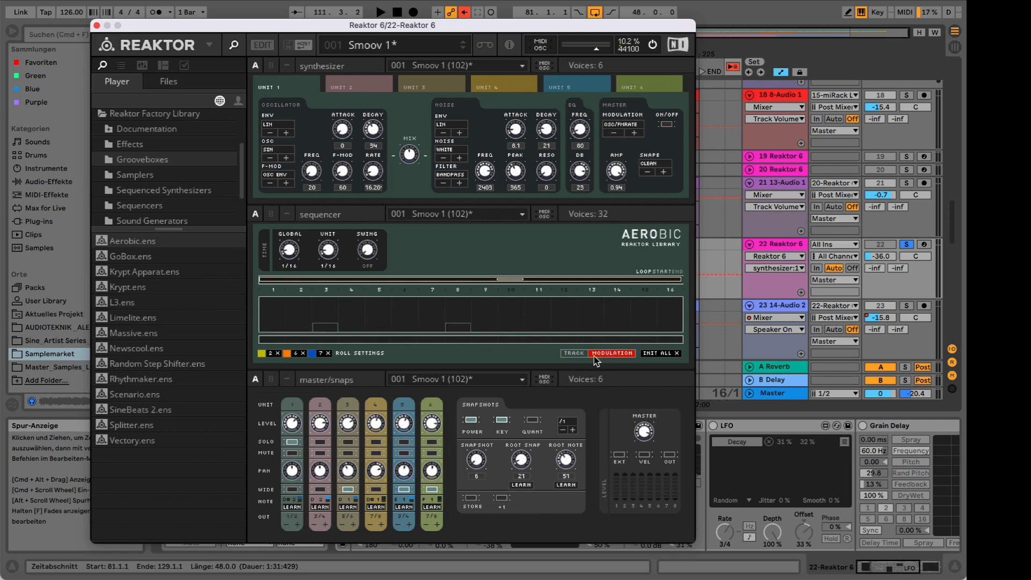
# Draw modulation values on sequencer steps 5, 7, 10, 11, 13 and 15 of unit 1.
pyautogui.click(538, 312)
pyautogui.click(591, 322)
pyautogui.click(645, 312)
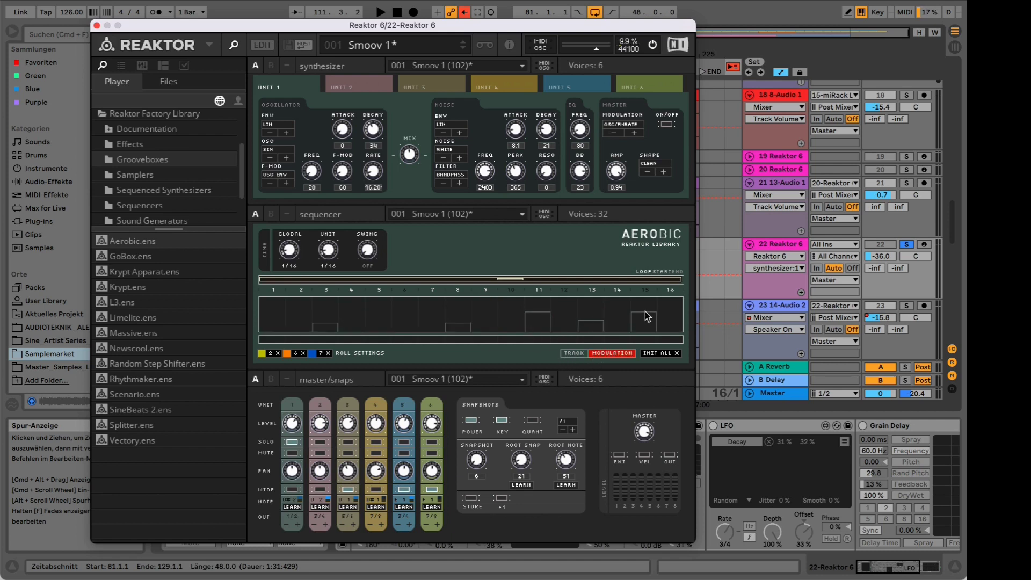
pyautogui.click(378, 316)
pyautogui.click(427, 308)
pyautogui.click(420, 314)
pyautogui.click(513, 317)
# Play the loop and raise unit 1's oscillator frequency to 165 and F-Mod to 618.
pyautogui.press('space')
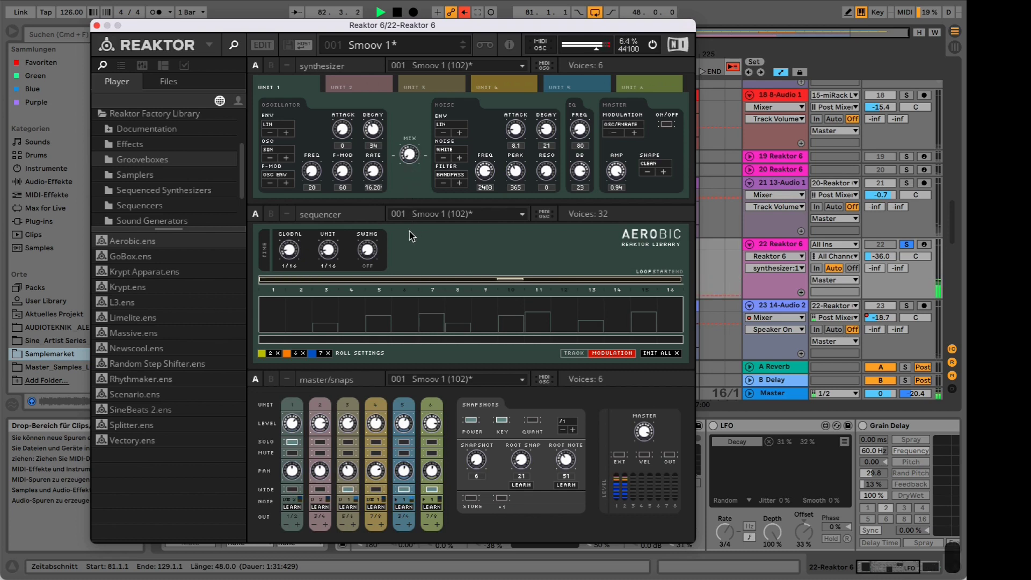
pyautogui.click(282, 134)
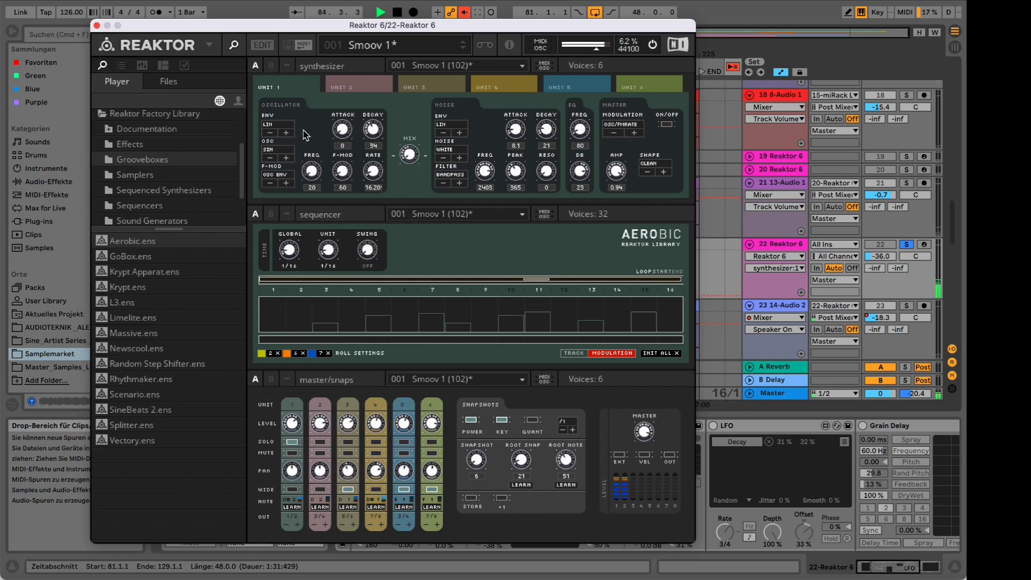
pyautogui.moveTo(311, 171); pyautogui.dragTo(308, 126)
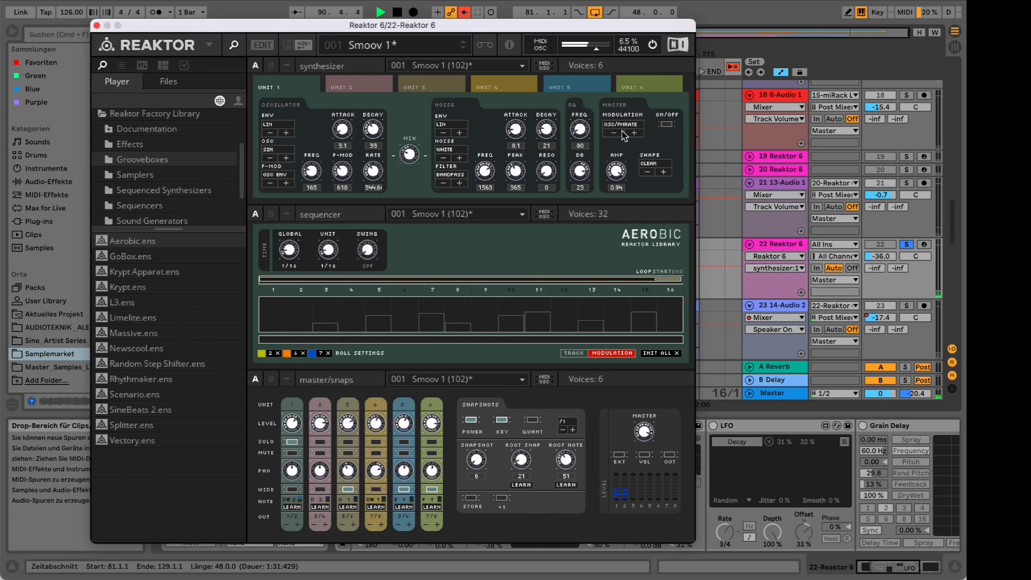
# Switch on unit 1's modulation and set its shape to POLYSAT, oscillator envelope to ROLL and F-Mod mode to TRI.
pyautogui.click(666, 124)
pyautogui.click(663, 172)
pyautogui.click(647, 172)
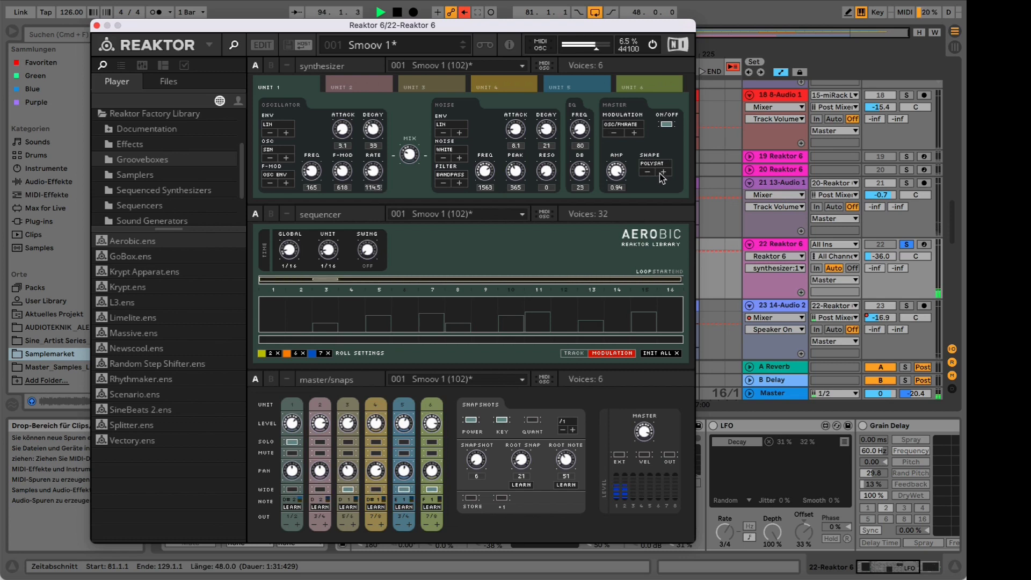
pyautogui.click(287, 183)
# Return the sequencer to pattern editing and lower the levels of steps 4, 9, 11, 13 and 16.
pyautogui.click(590, 354)
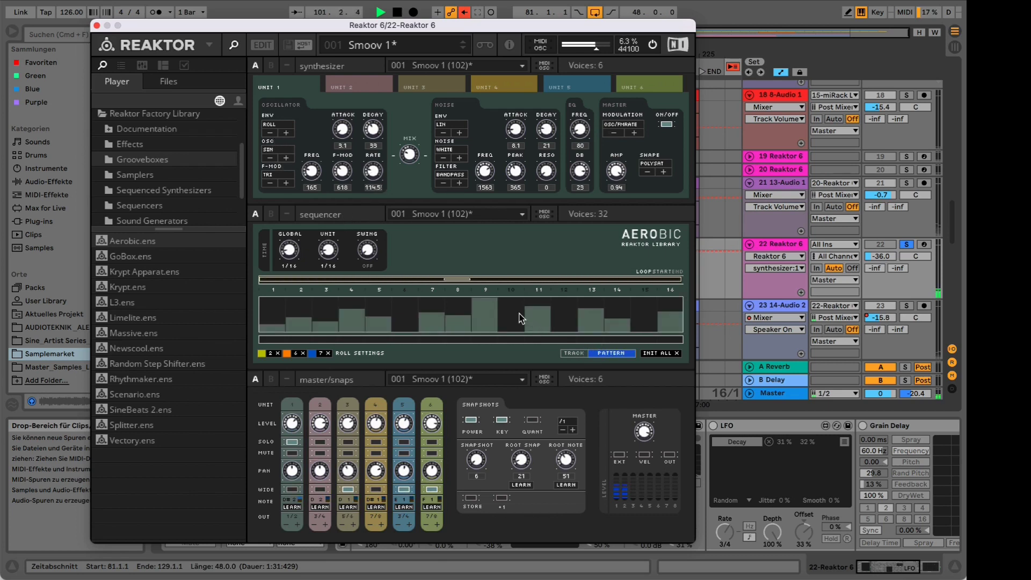
pyautogui.click(494, 311)
pyautogui.moveTo(540, 306); pyautogui.dragTo(543, 314)
pyautogui.click(599, 316)
pyautogui.click(674, 322)
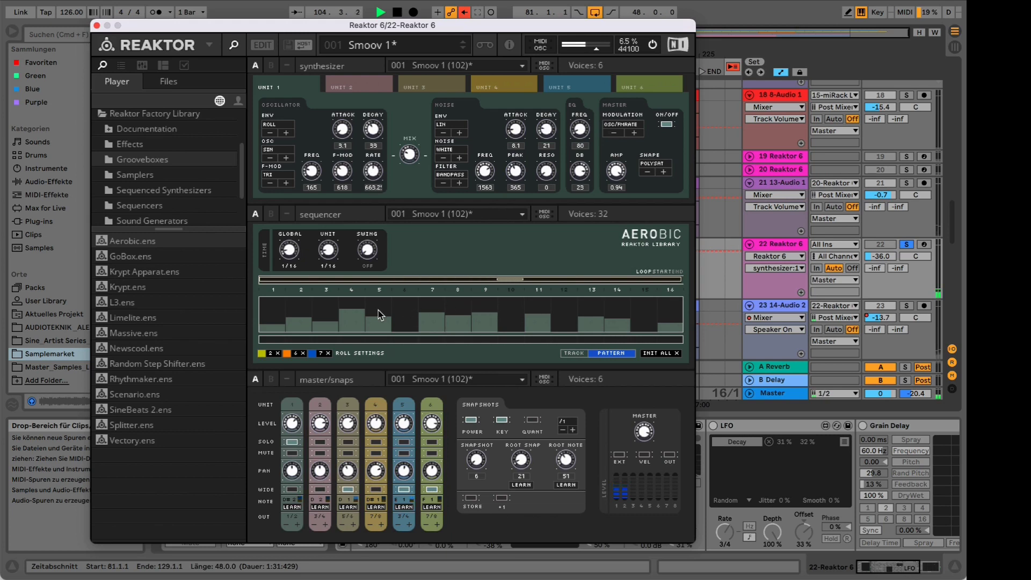
pyautogui.click(358, 316)
pyautogui.moveTo(360, 312); pyautogui.dragTo(360, 311)
# Set unit 1's oscillator decay to 55 and F-Mod to 660, and the sequencer swing to 12.
pyautogui.moveTo(373, 137)
pyautogui.mouseDown()
pyautogui.moveTo(373, 89)
pyautogui.moveTo(373, 123)
pyautogui.mouseUp()
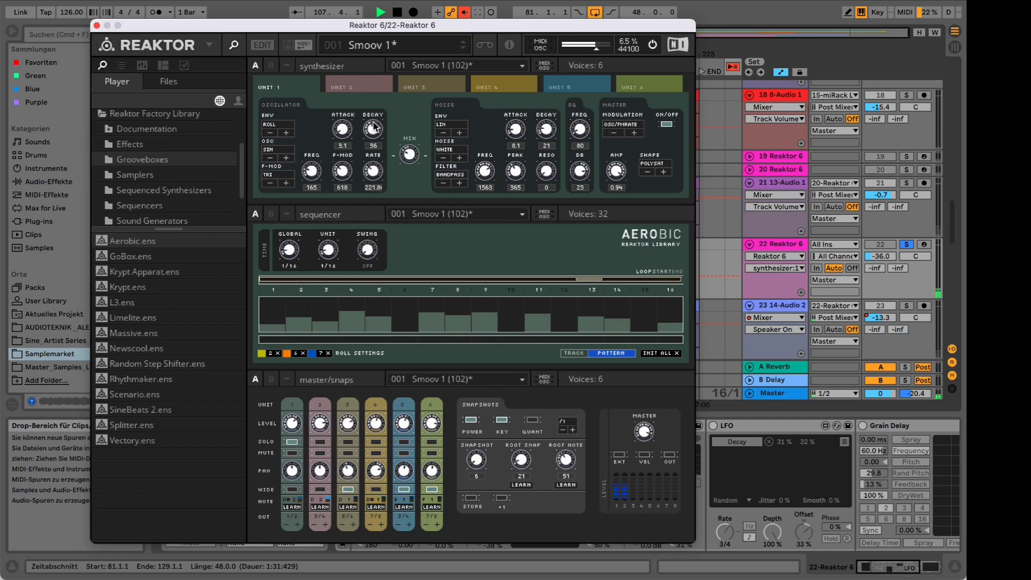
pyautogui.moveTo(342, 171); pyautogui.dragTo(342, 168)
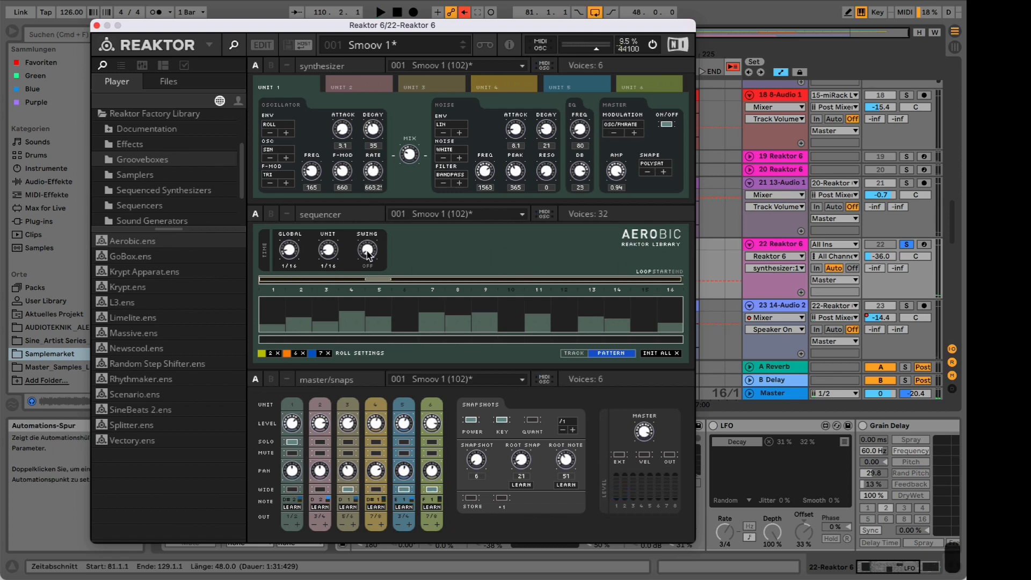
pyautogui.moveTo(367, 251); pyautogui.dragTo(364, 201)
# Play the loop and remove the orange roll from sequencer step 16.
pyautogui.press('space')
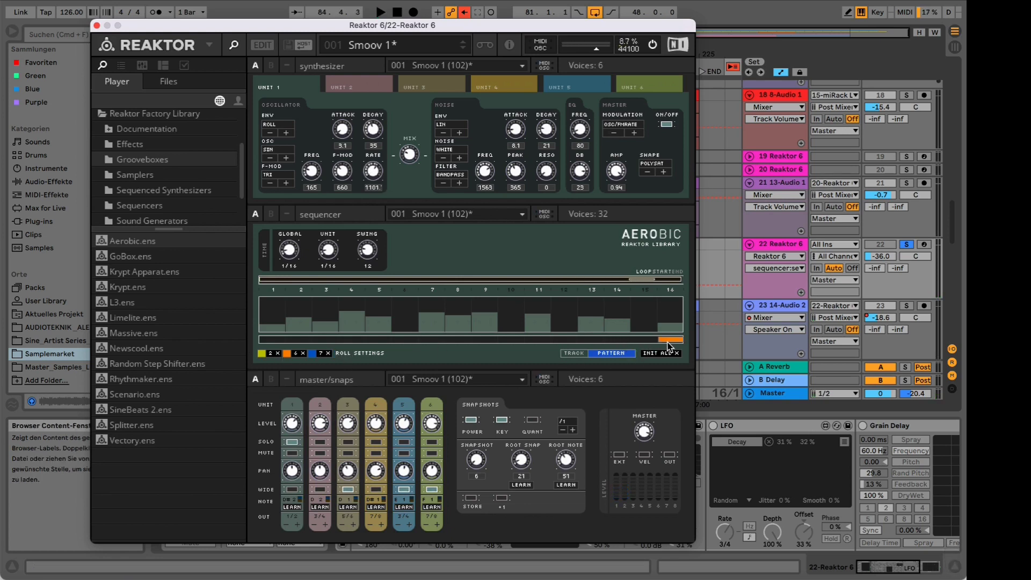
pyautogui.press('space')
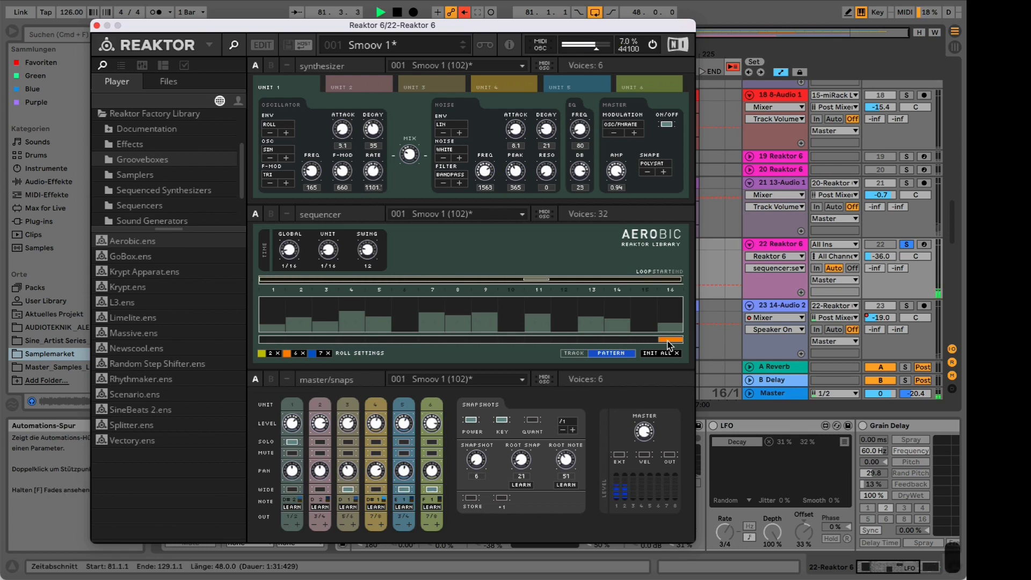
pyautogui.click(667, 341)
pyautogui.click(667, 340)
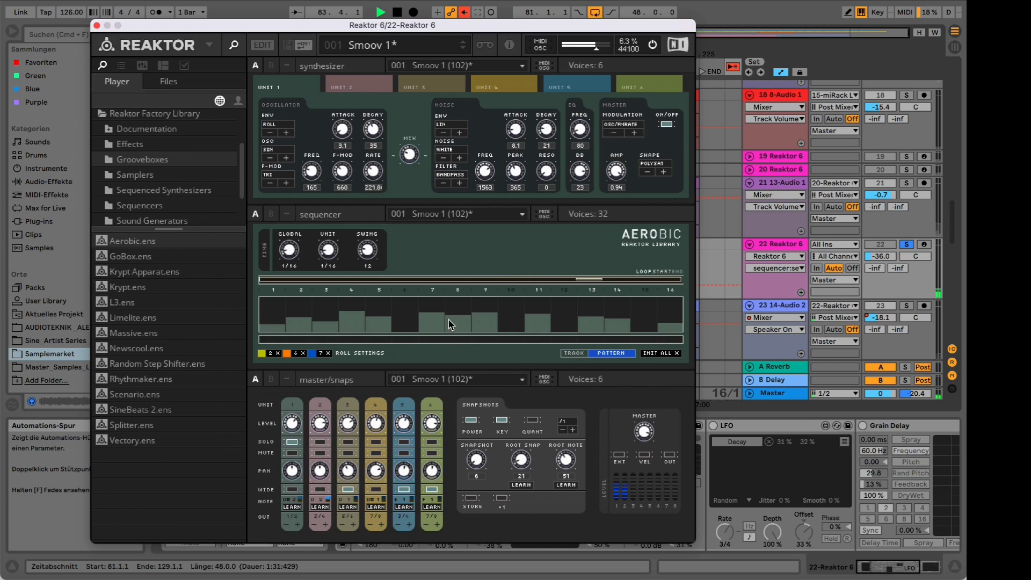
# Stop playback, add modulation values on steps 1, 2 and 9 in modulation editing, and play the loop again.
pyautogui.press('space')
pyautogui.click(612, 353)
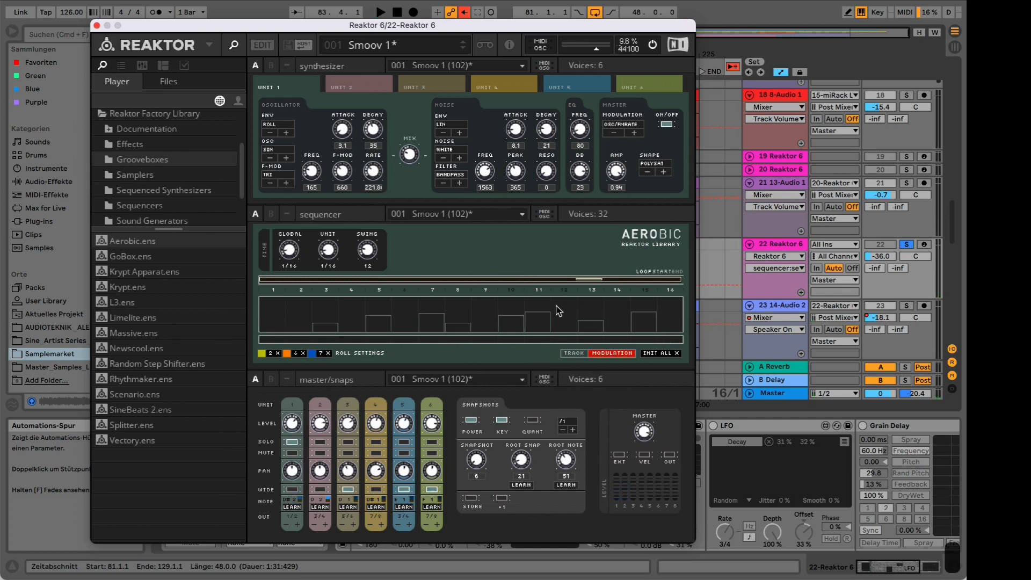
pyautogui.moveTo(483, 312); pyautogui.dragTo(483, 309)
pyautogui.press('space')
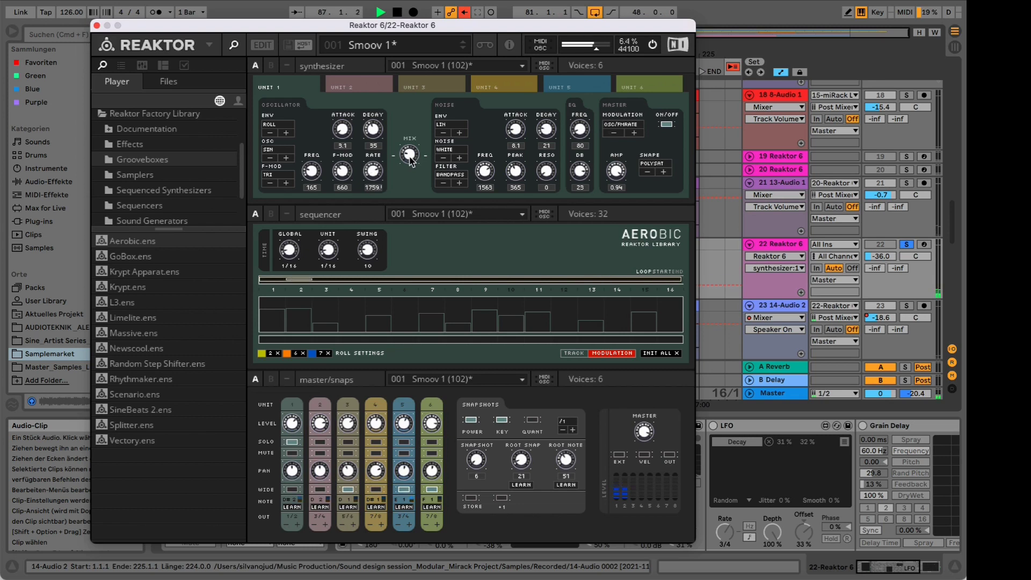
# Set unit 1's noise to WHITEMOD with frequency 527, decay 22, peak 1026 and resonance 0.59, and restart the loop.
pyautogui.moveTo(488, 180); pyautogui.dragTo(488, 225)
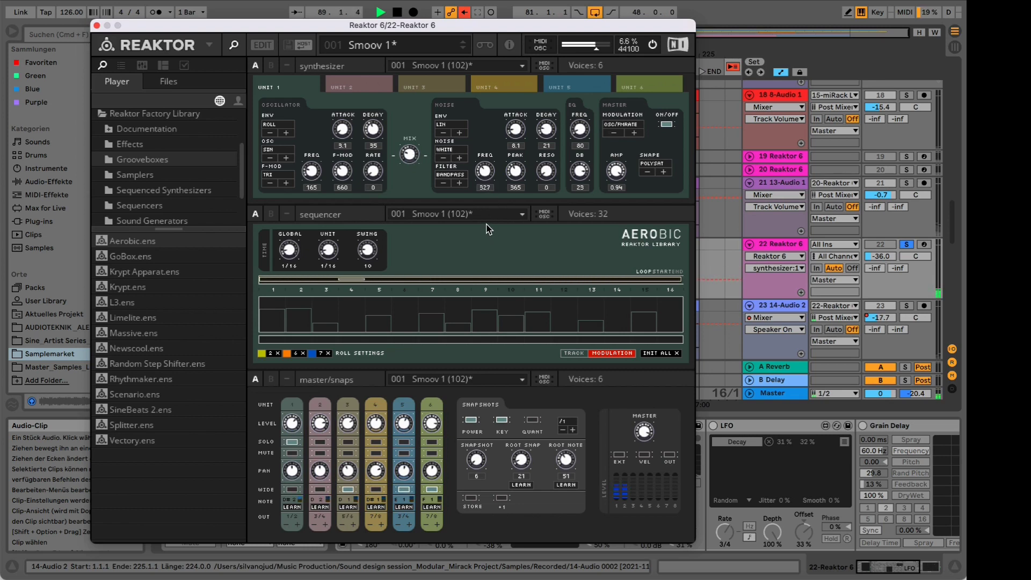
pyautogui.moveTo(511, 173); pyautogui.dragTo(542, 105)
pyautogui.click(459, 158)
pyautogui.press('space')
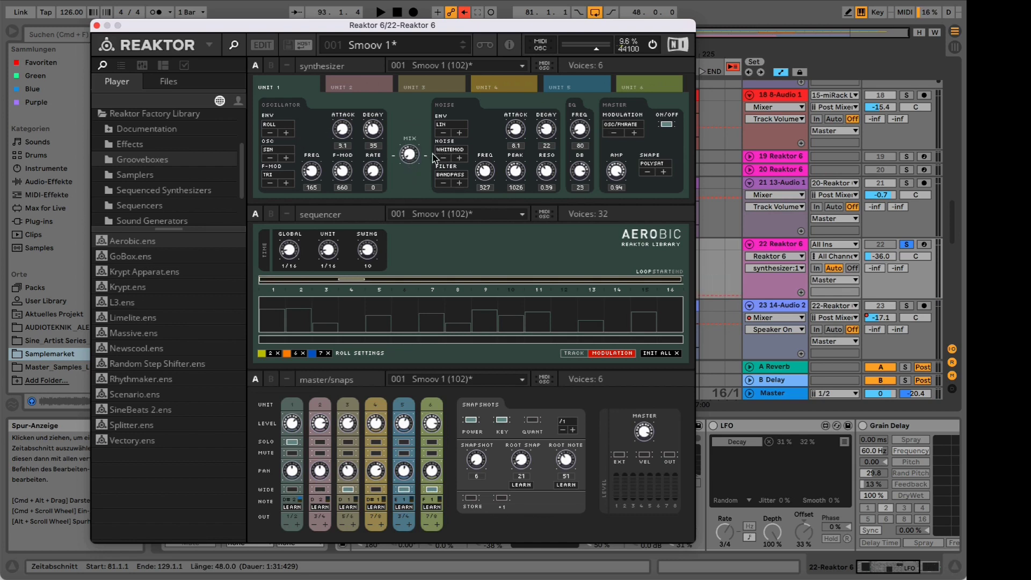
pyautogui.press('space')
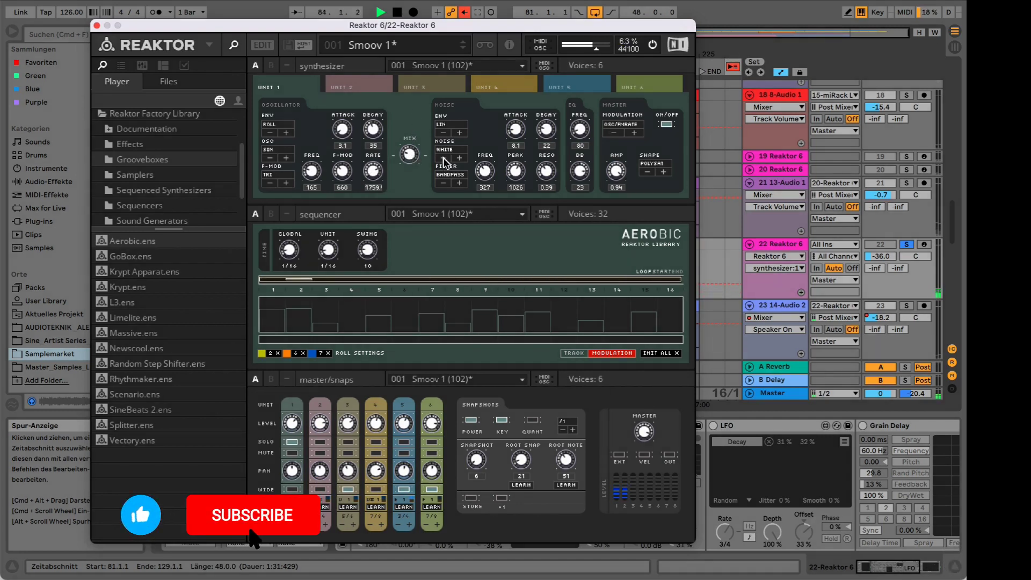
# Set unit 1's noise filter to HIPASS with frequency 690, attack 17.5 and decay 20, and replay the loop from its start.
pyautogui.click(459, 183)
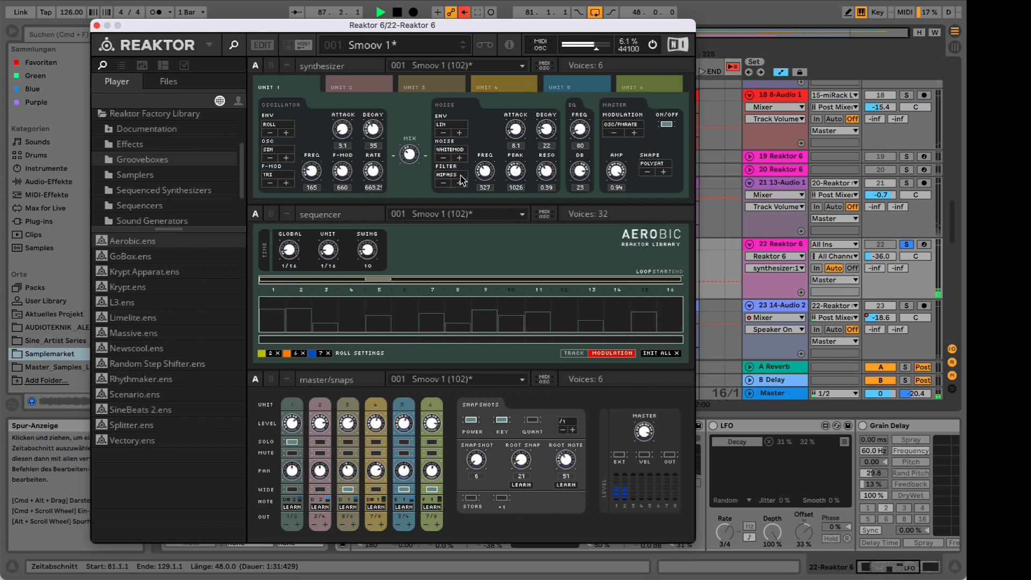
pyautogui.moveTo(485, 171); pyautogui.dragTo(481, 142)
pyautogui.moveTo(411, 149); pyautogui.dragTo(422, 168)
pyautogui.moveTo(516, 135); pyautogui.dragTo(514, 91)
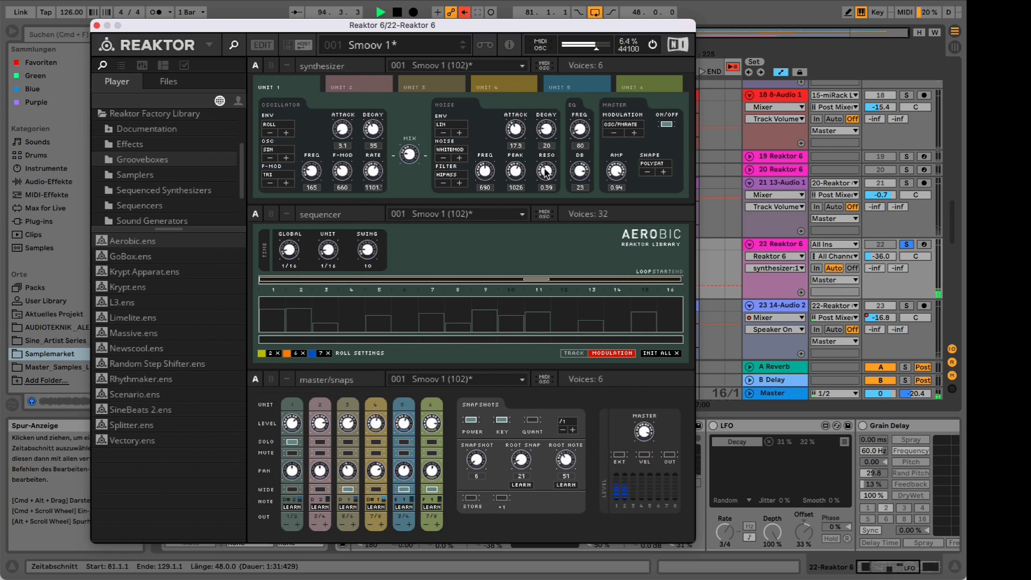
pyautogui.press('space')
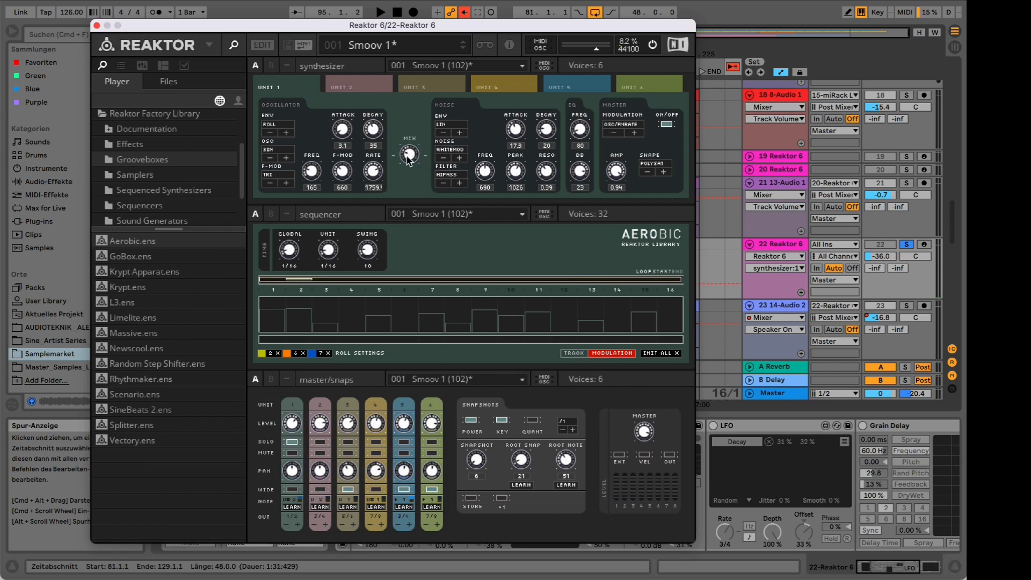
pyautogui.press('space')
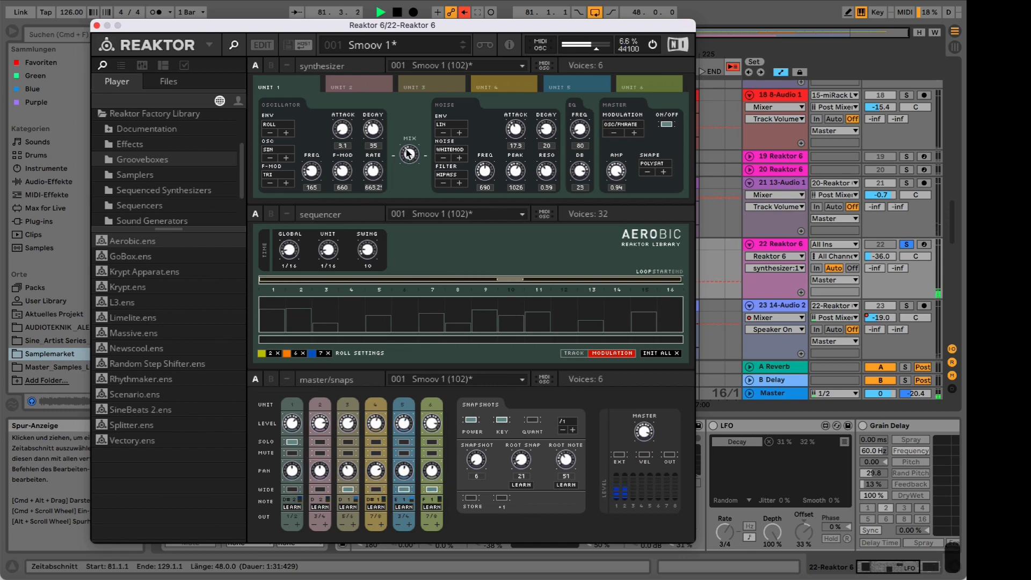
# Set unit 1's noise to WHITE with frequency 721, decay 18 and resonance 0.64, and the oscillator's F-Mod to 604.
pyautogui.moveTo(486, 170)
pyautogui.mouseDown()
pyautogui.moveTo(490, 148)
pyautogui.moveTo(468, 159)
pyautogui.mouseUp()
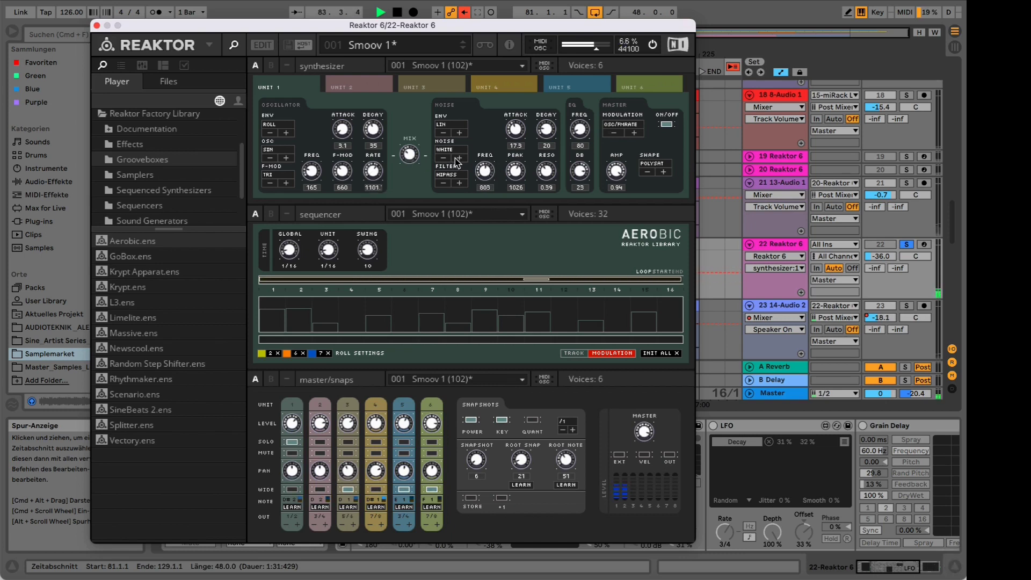
pyautogui.click(457, 182)
pyautogui.click(457, 183)
pyautogui.moveTo(485, 168); pyautogui.dragTo(482, 171)
pyautogui.moveTo(543, 129); pyautogui.dragTo(542, 133)
pyautogui.moveTo(542, 168); pyautogui.dragTo(542, 122)
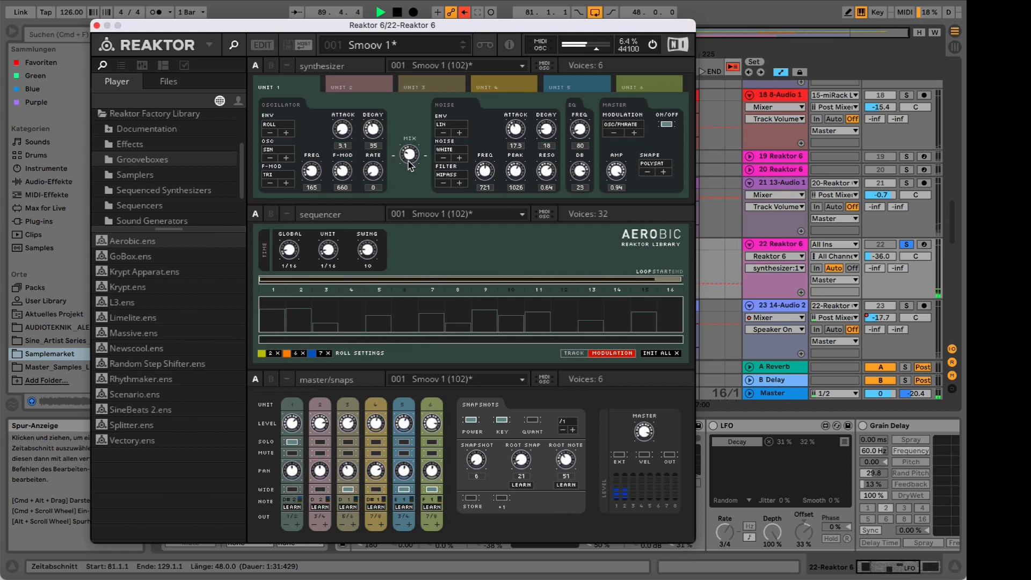
pyautogui.moveTo(341, 171)
pyautogui.mouseDown()
pyautogui.moveTo(342, 120)
pyautogui.moveTo(342, 181)
pyautogui.mouseUp()
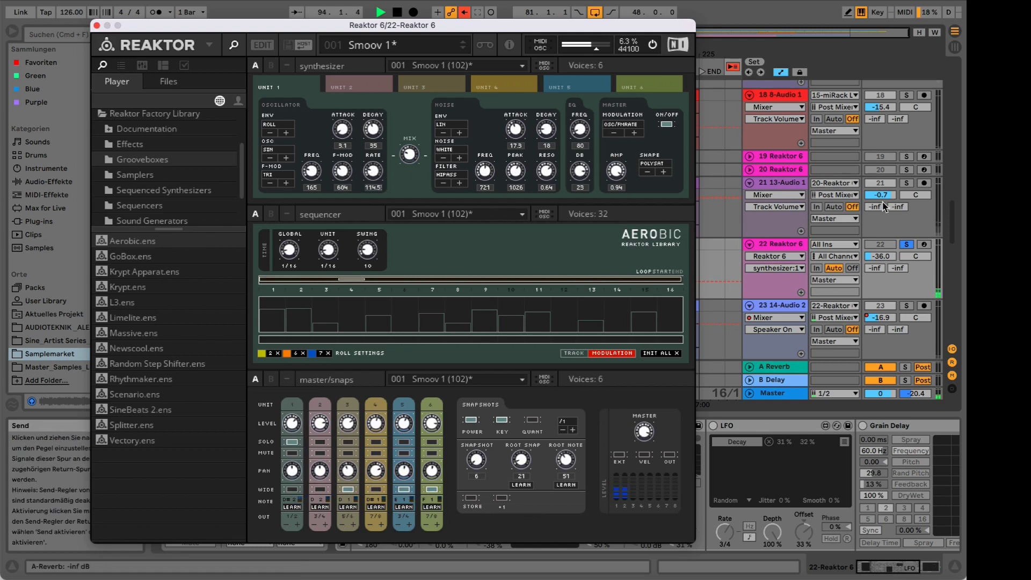
# Close the Reaktor window and add tracks 9, 10, 11 and 12 to the soloed tracks.
pyautogui.click(97, 25)
pyautogui.scroll(-4, 765, 202)
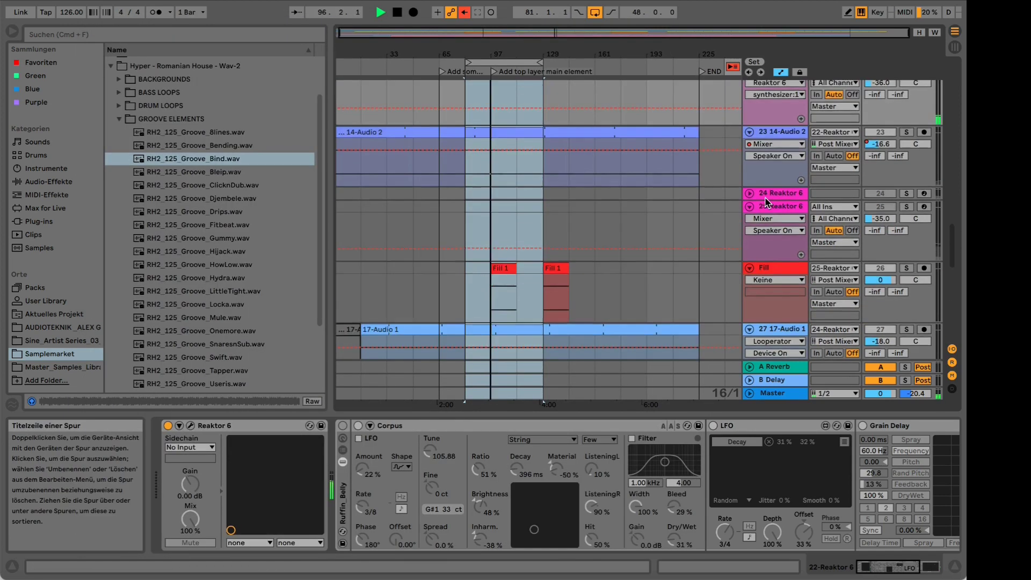
pyautogui.scroll(8, 767, 202)
pyautogui.scroll(5, 767, 202)
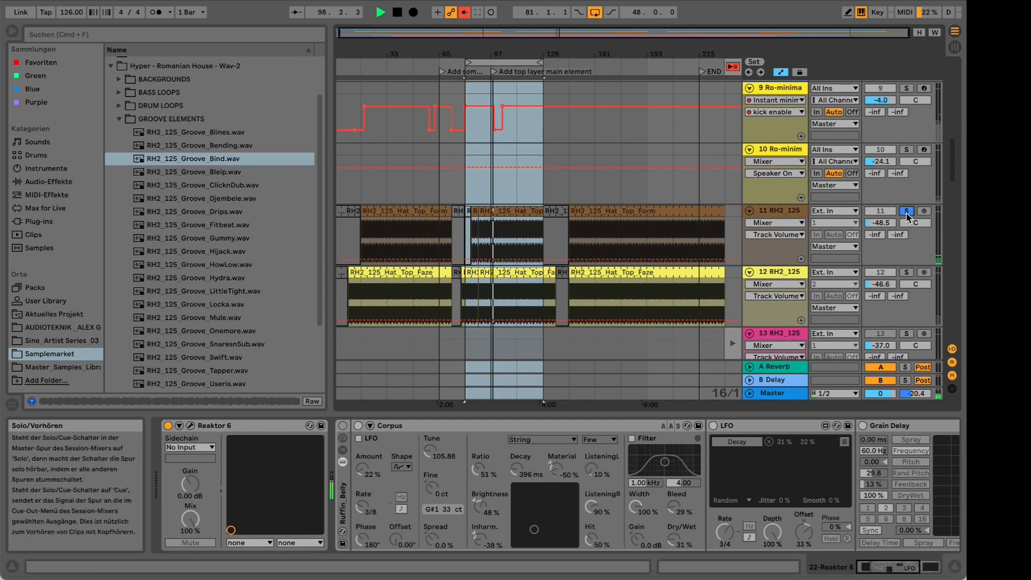
pyautogui.keyDown('super'); pyautogui.click(908, 273); pyautogui.keyUp('super')
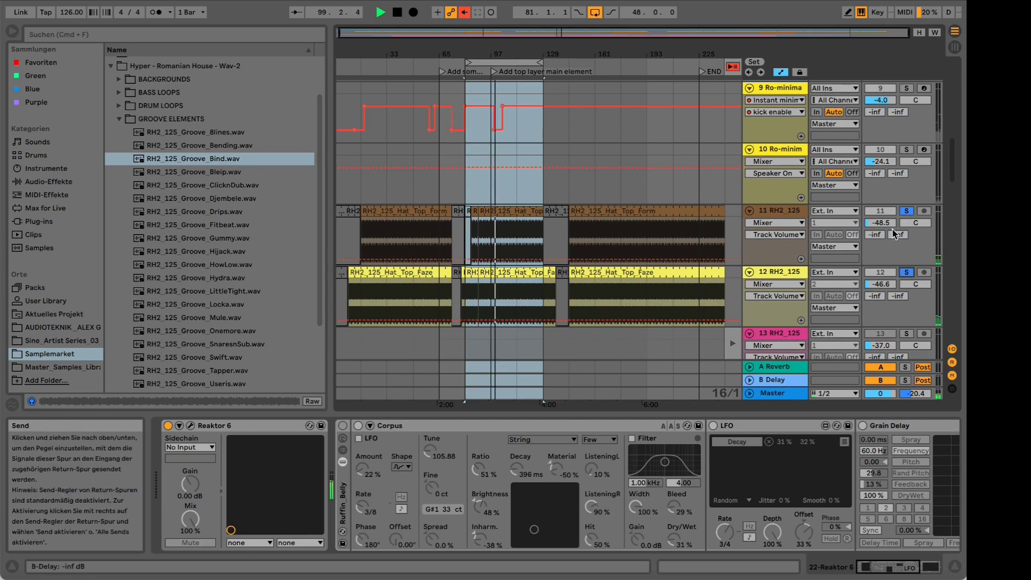
pyautogui.keyDown('super'); pyautogui.click(906, 88); pyautogui.keyUp('super')
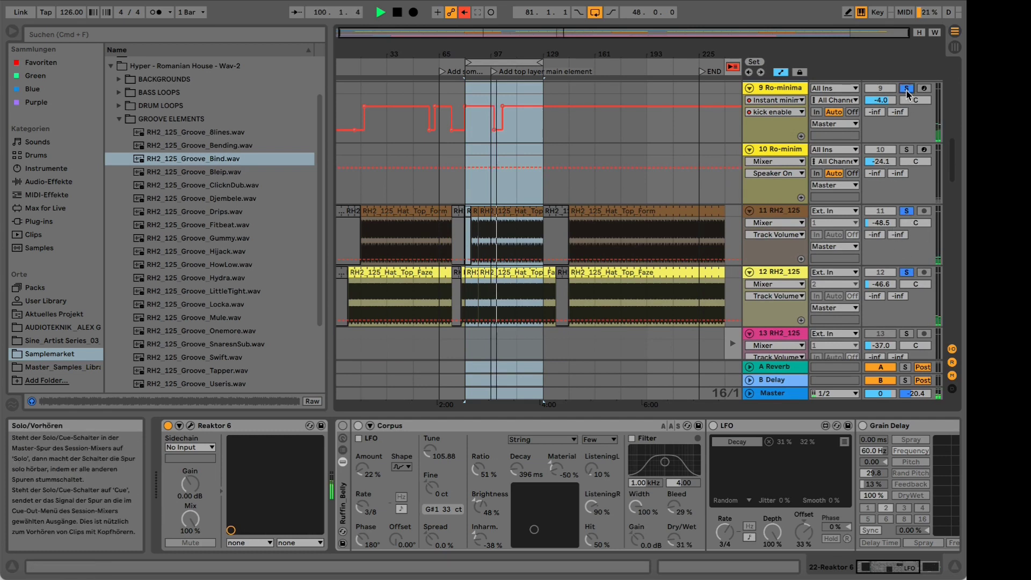
pyautogui.keyDown('super'); pyautogui.click(908, 150); pyautogui.keyUp('super')
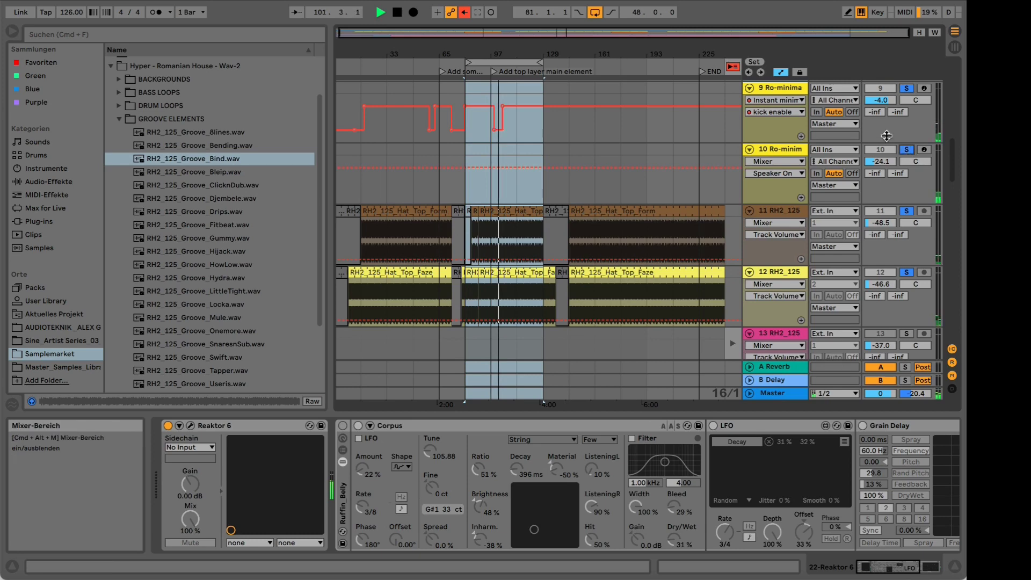
# Also solo Bassline 01 and the acoustic track 6, and move the loop start to bar 97.
pyautogui.scroll(-1, 656, 161)
pyautogui.scroll(6, 656, 161)
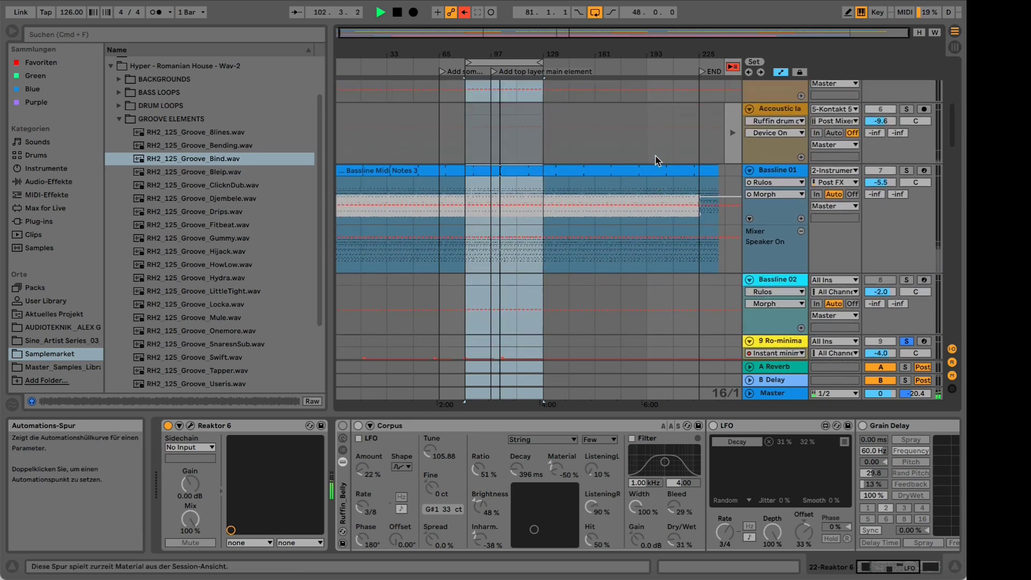
pyautogui.keyDown('super'); pyautogui.click(906, 171); pyautogui.keyUp('super')
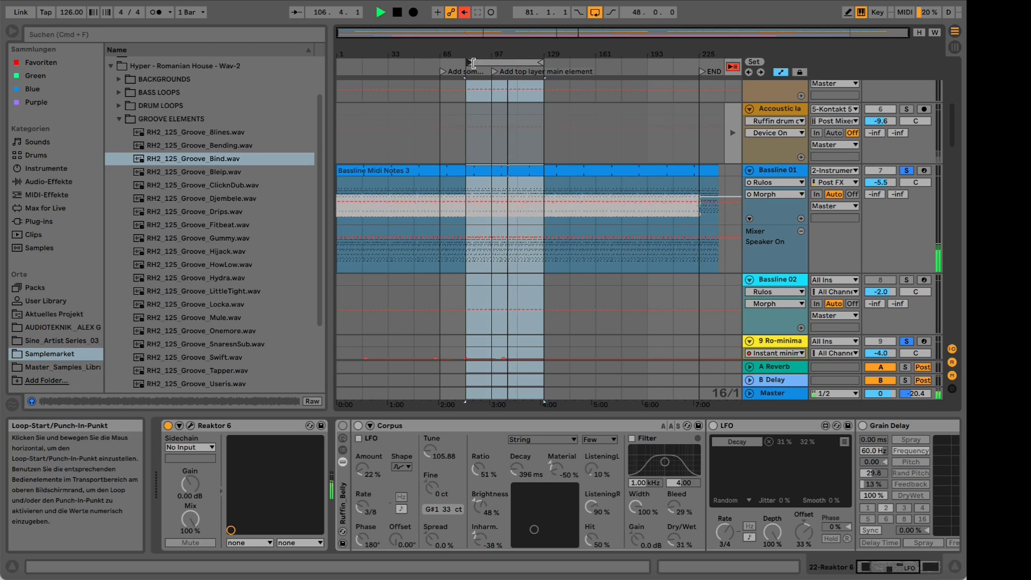
pyautogui.moveTo(473, 63); pyautogui.dragTo(494, 63)
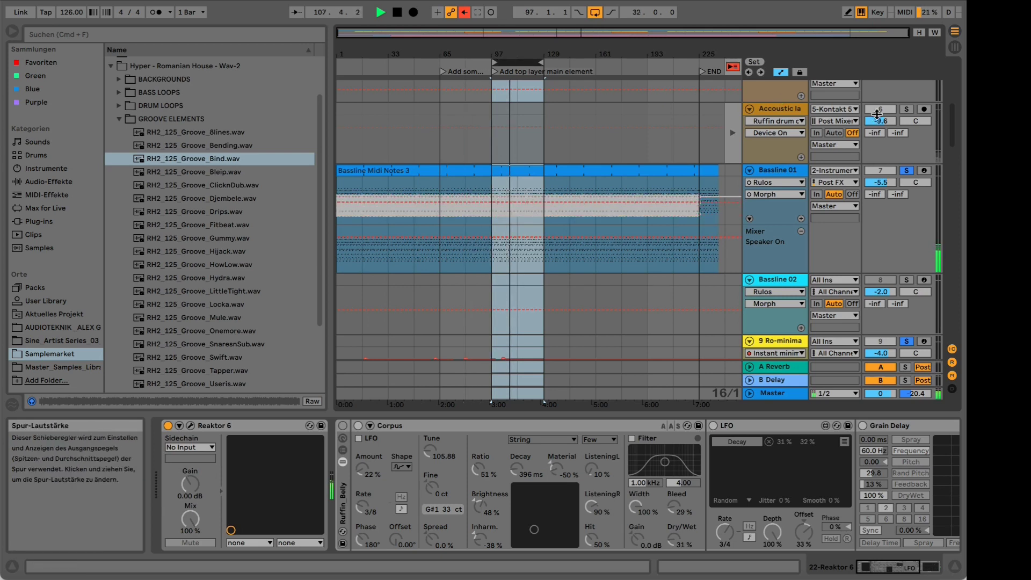
pyautogui.click(907, 109)
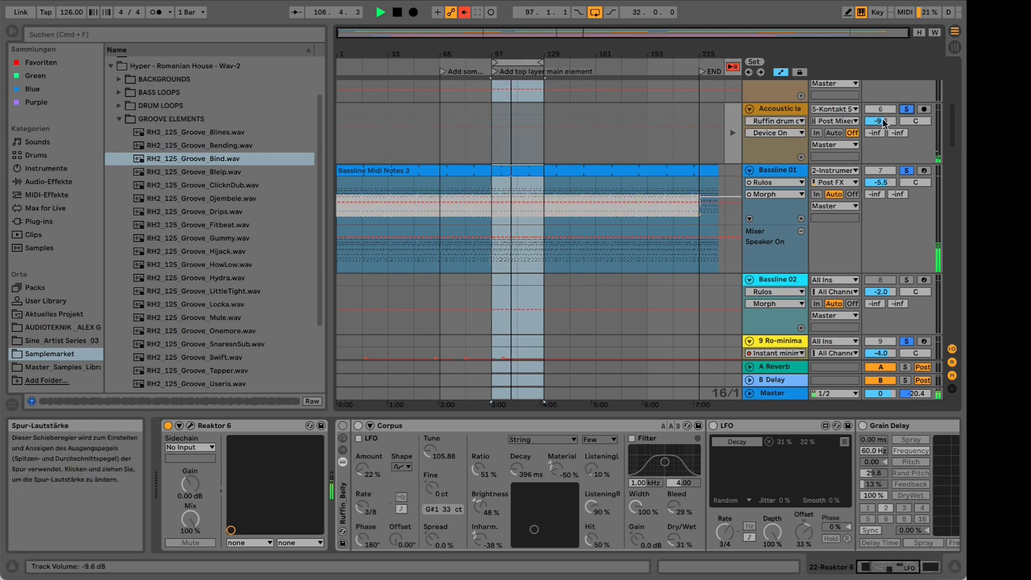
# Reopen the Reaktor instrument window of track 22.
pyautogui.scroll(2, 617, 165)
pyautogui.scroll(-10, 617, 163)
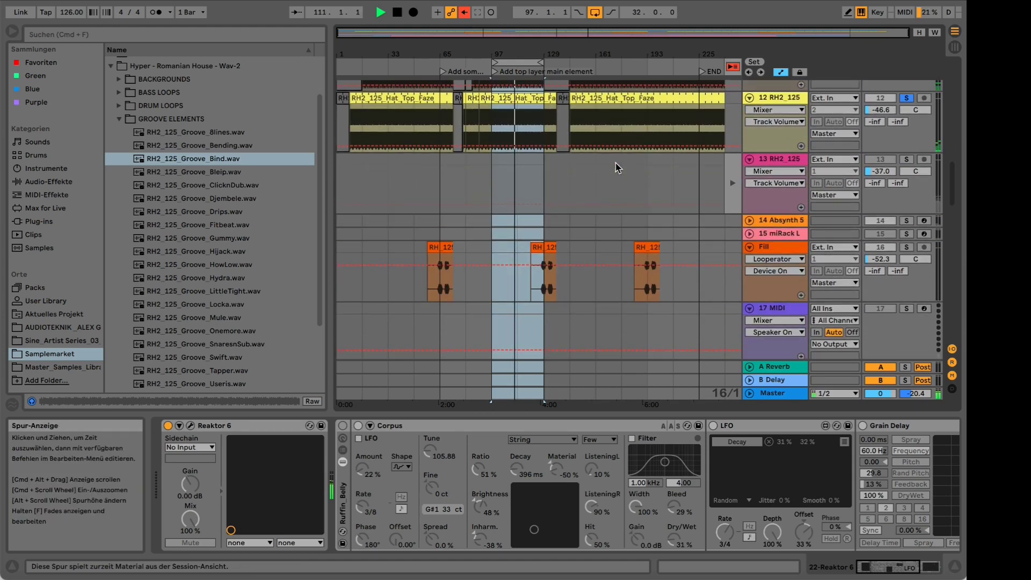
pyautogui.scroll(-5, 800, 168)
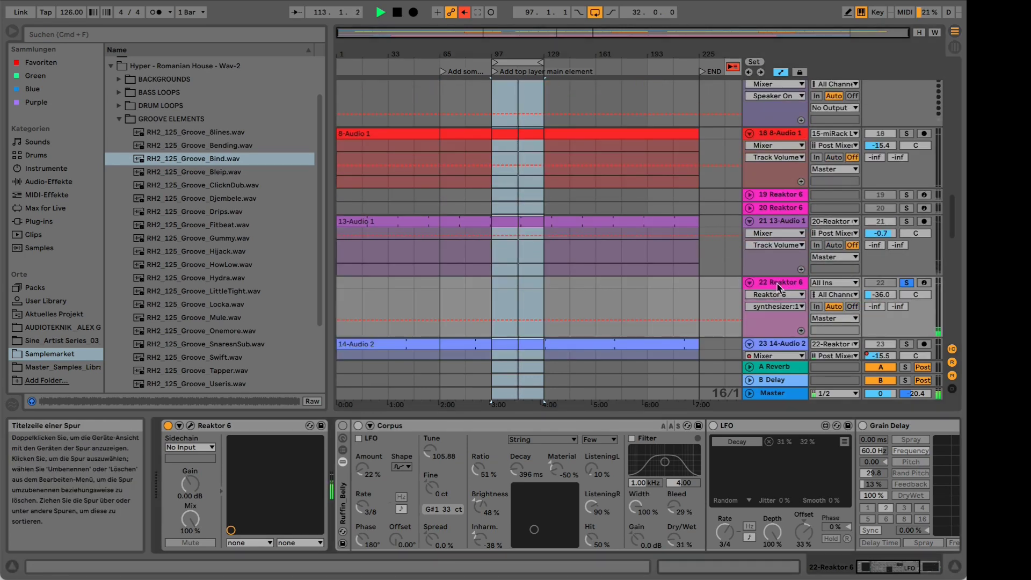
pyautogui.click(191, 425)
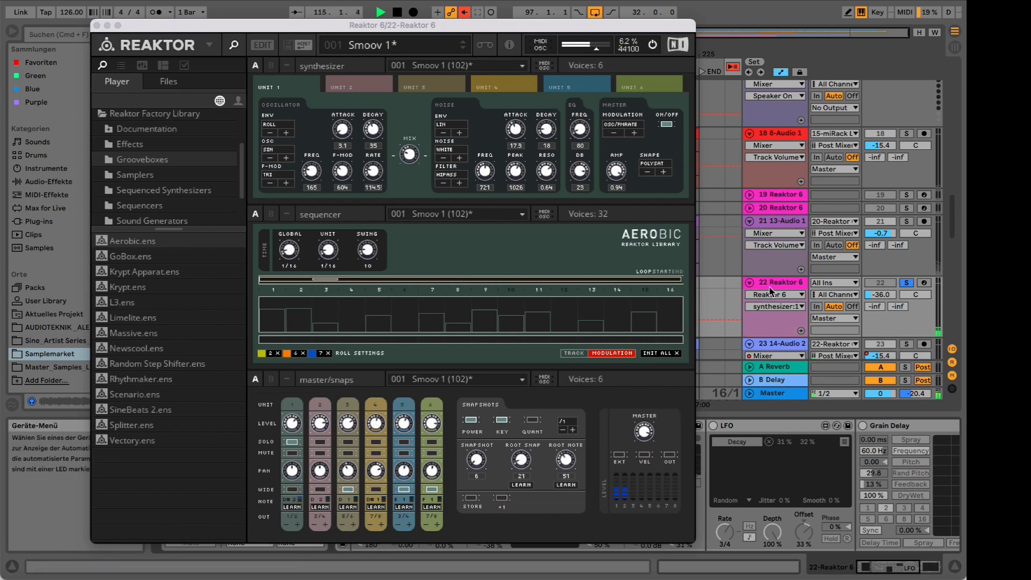
# Adjust the modulation values of sequencer steps 6 to 9, and set unit 1's oscillator frequency to 114 and F-Mod to 429.
pyautogui.moveTo(409, 319); pyautogui.dragTo(473, 316)
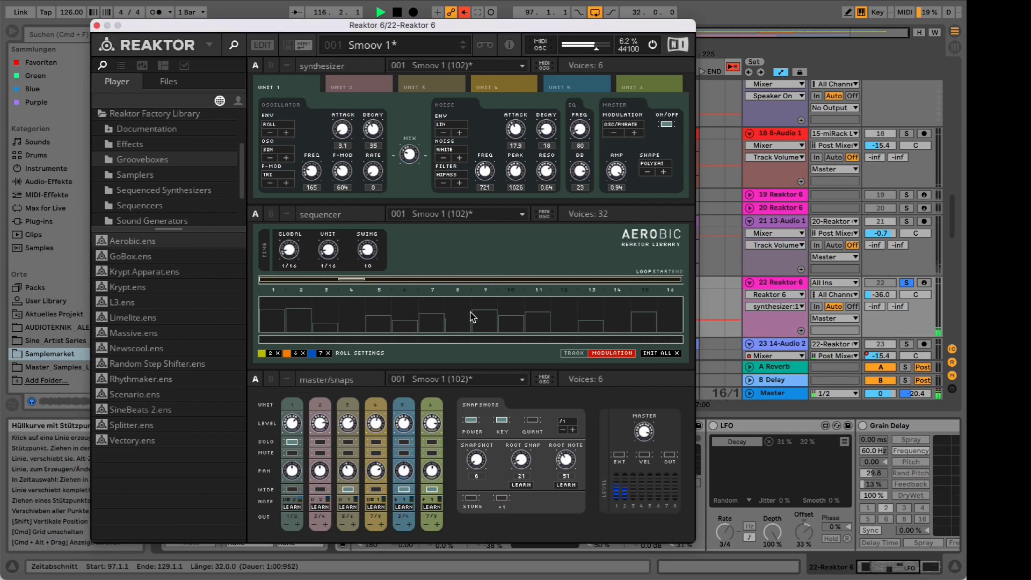
pyautogui.moveTo(345, 168); pyautogui.dragTo(316, 172)
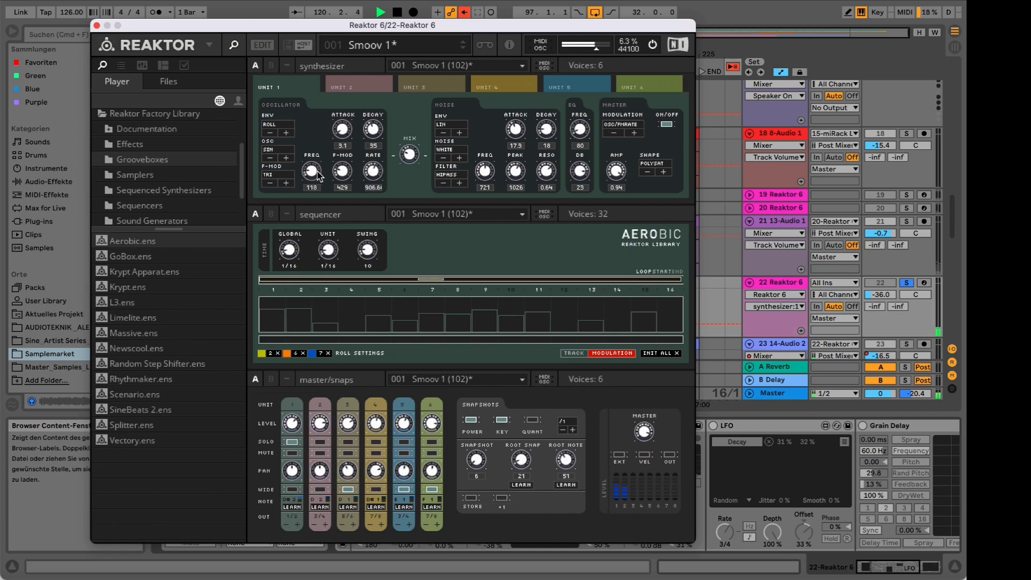
pyautogui.click(488, 303)
# Switch the sequencer to pattern editing, raise the levels of steps 6 and 9, and set the swing to 12.
pyautogui.click(571, 355)
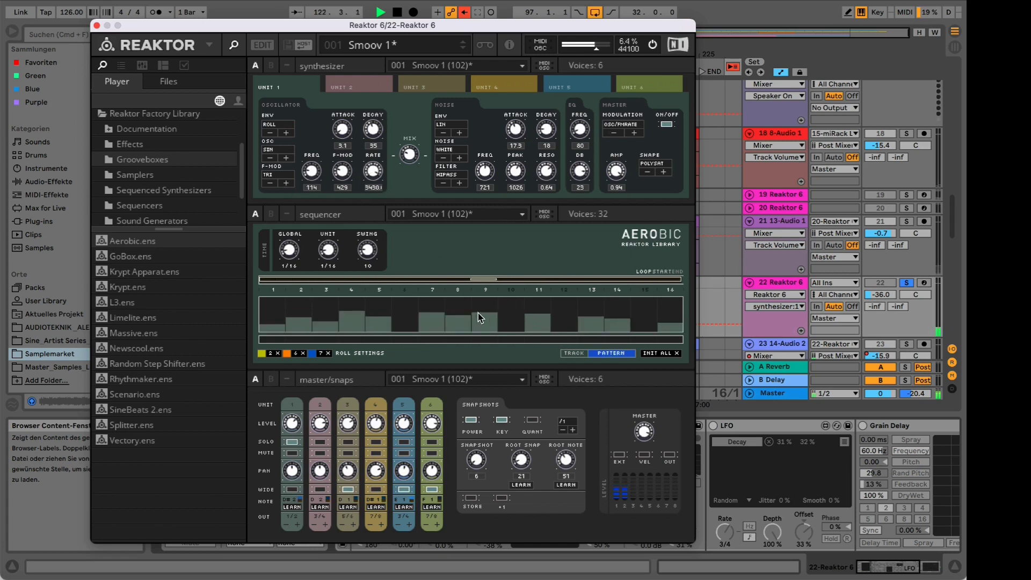
pyautogui.click(493, 303)
pyautogui.click(478, 310)
pyautogui.moveTo(395, 310); pyautogui.dragTo(395, 324)
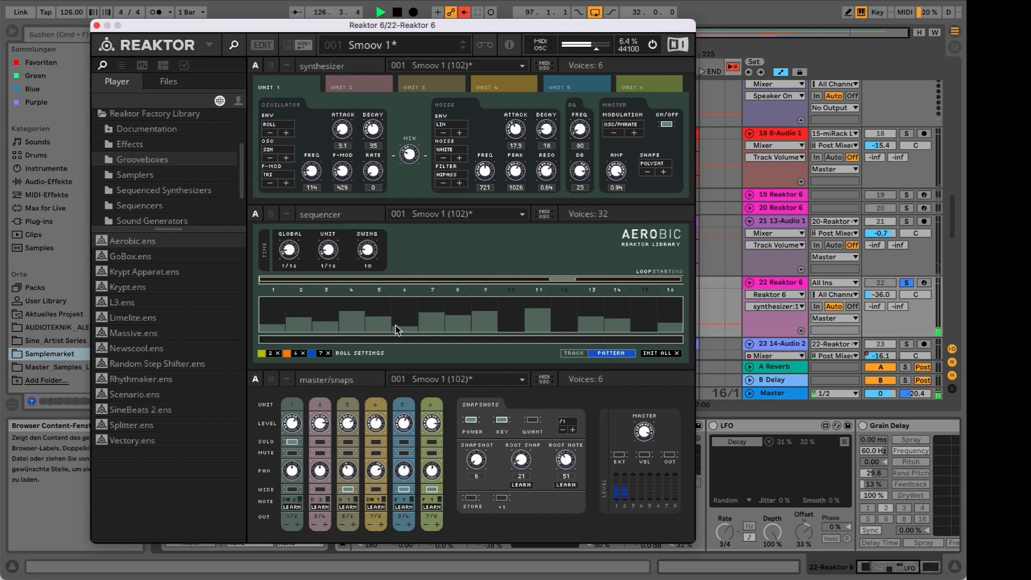
pyautogui.click(392, 305)
pyautogui.moveTo(375, 248); pyautogui.dragTo(374, 243)
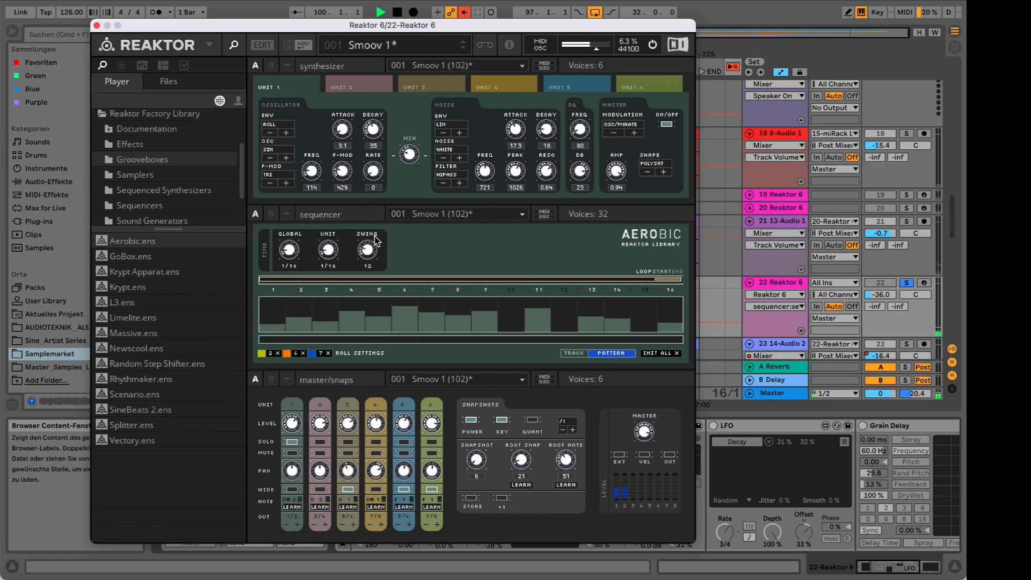
# Stop playback and close the Reaktor window.
pyautogui.click(97, 25)
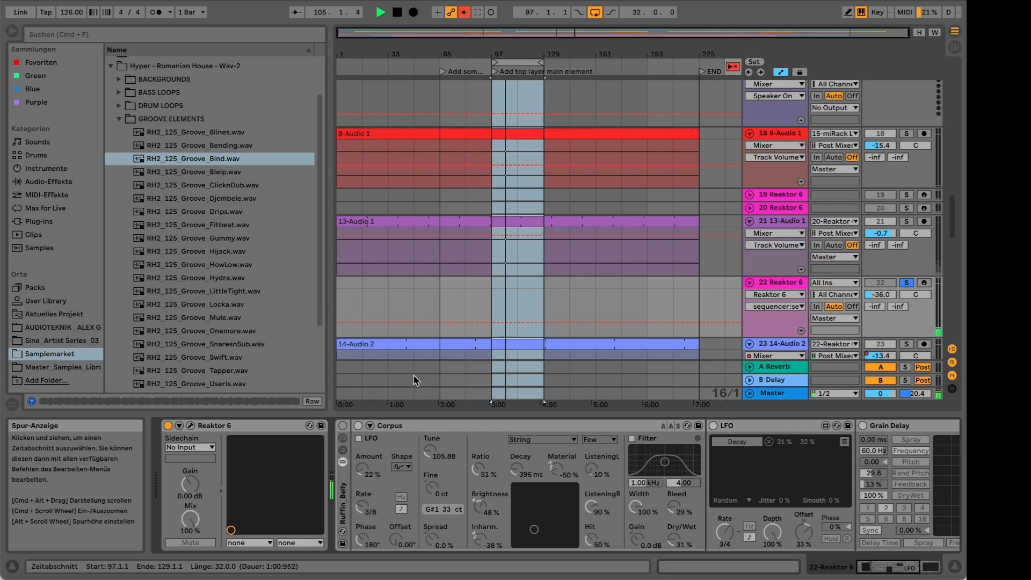
pyautogui.press('space')
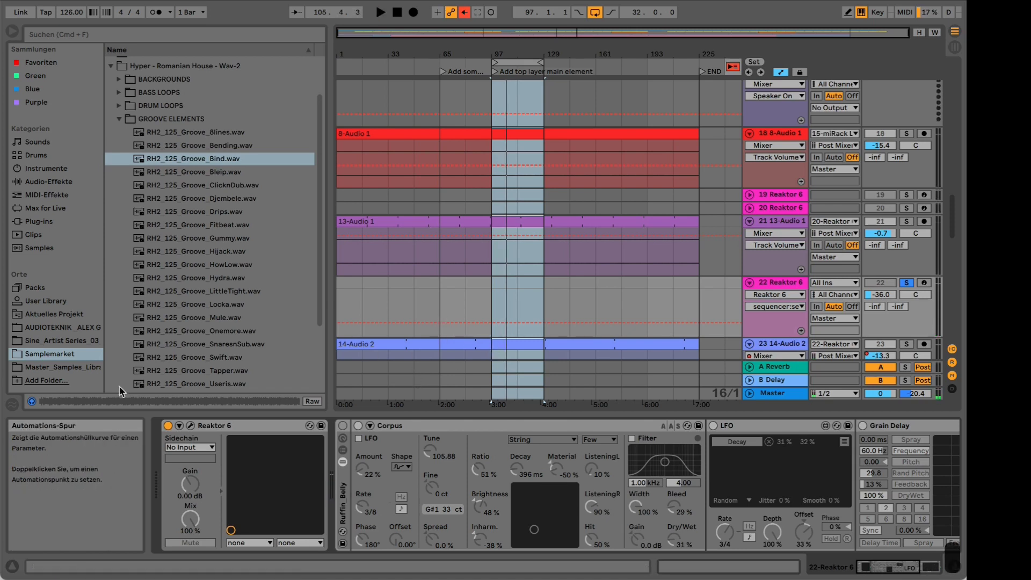
pyautogui.click(192, 426)
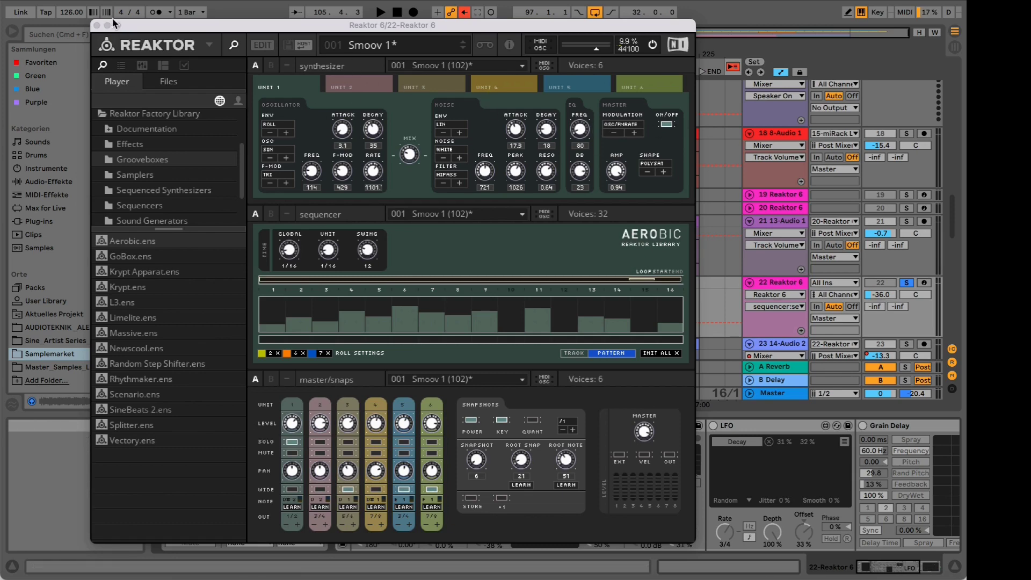
pyautogui.click(96, 25)
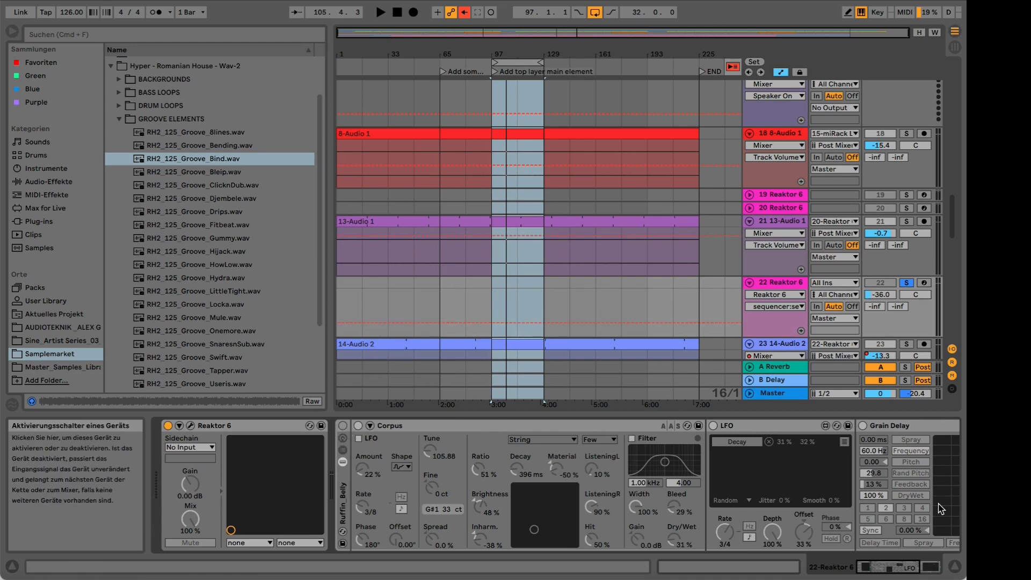
# Activate the Ruffin Belly rack on track 22, play the loop and set Corpus's resonator quality to Medium.
pyautogui.moveTo(887, 567); pyautogui.dragTo(892, 567)
pyautogui.click(274, 425)
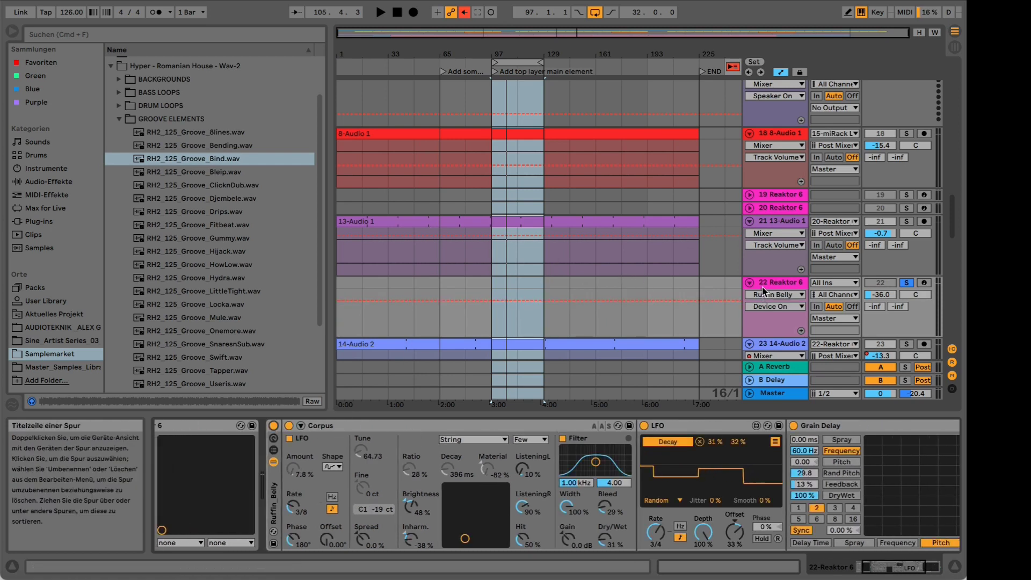
pyautogui.press('space')
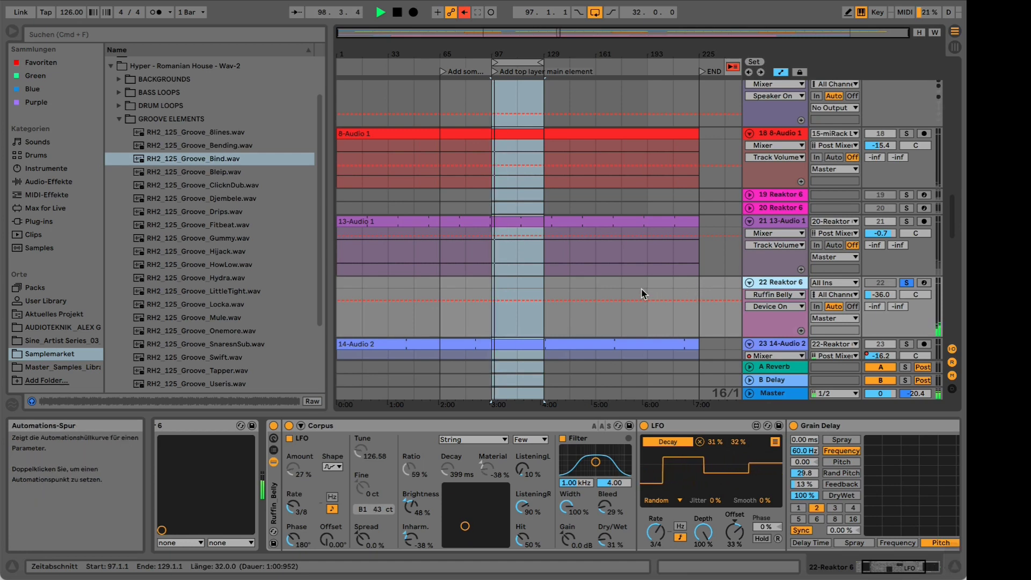
pyautogui.click(529, 439)
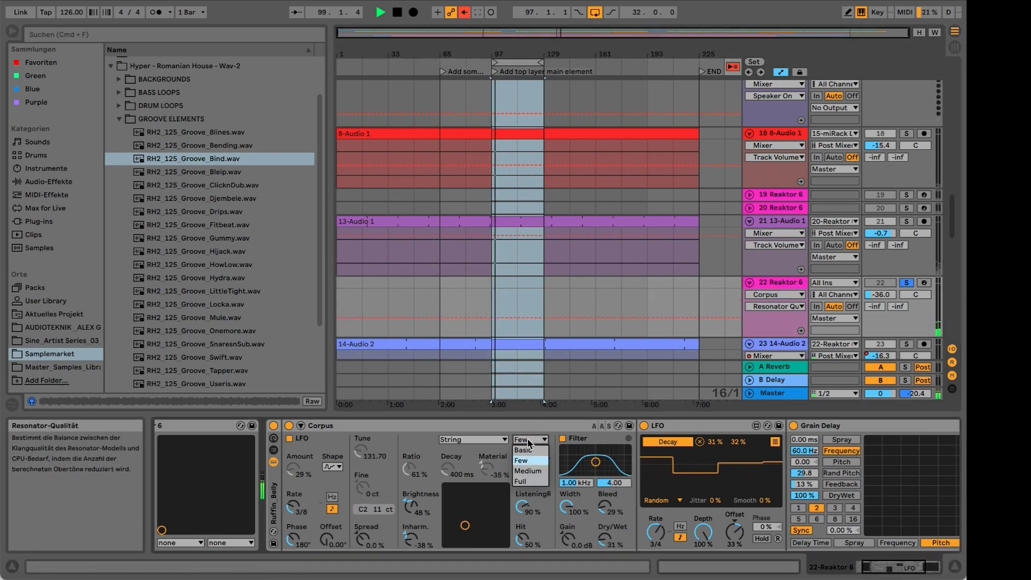
pyautogui.click(528, 471)
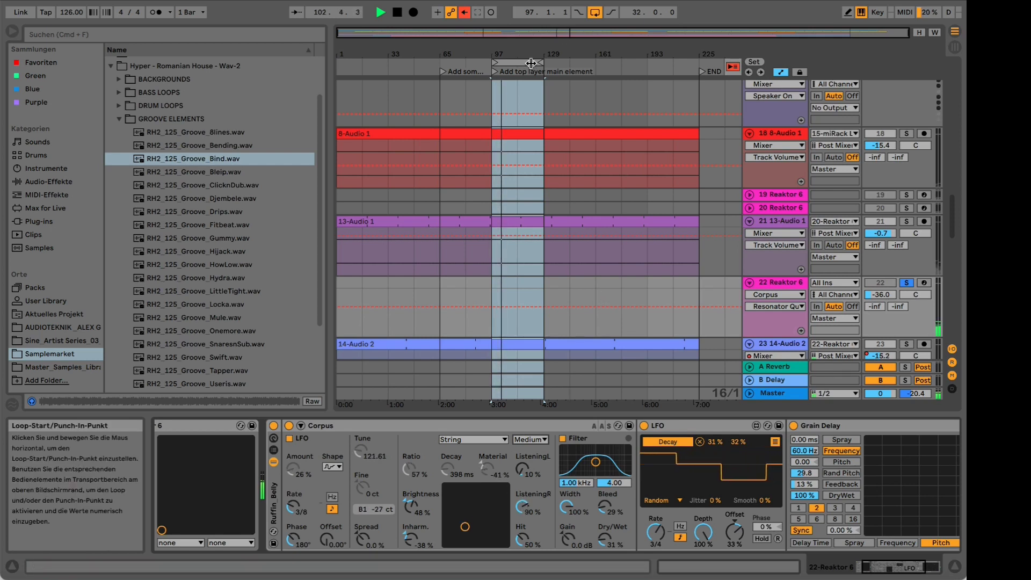
# Compare the sound with the Ruffin Belly rack off and on, and set Corpus's LFO rate to 5/16 and offset to 157°.
pyautogui.click(276, 425)
pyautogui.click(273, 426)
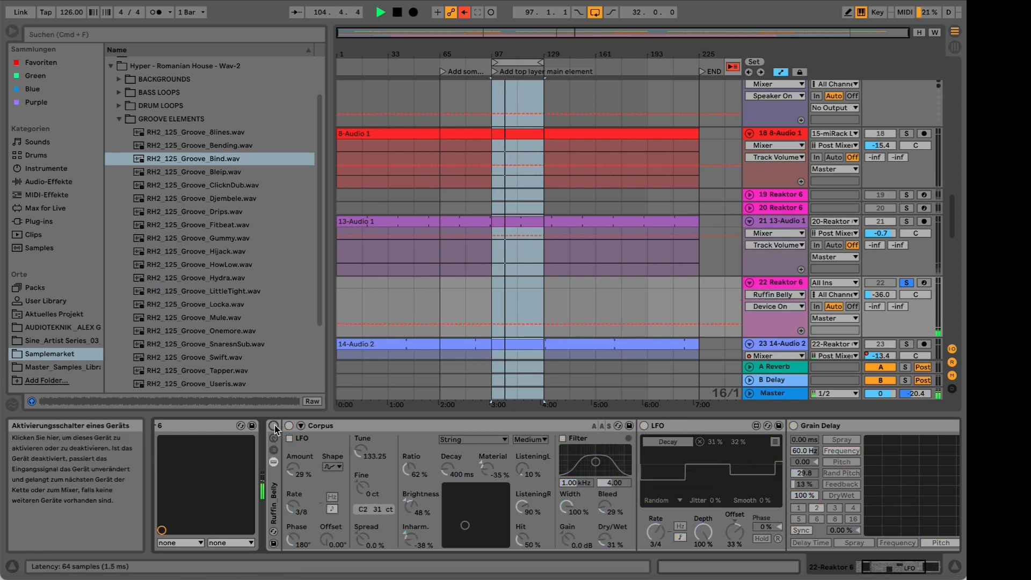
pyautogui.click(274, 425)
pyautogui.click(293, 506)
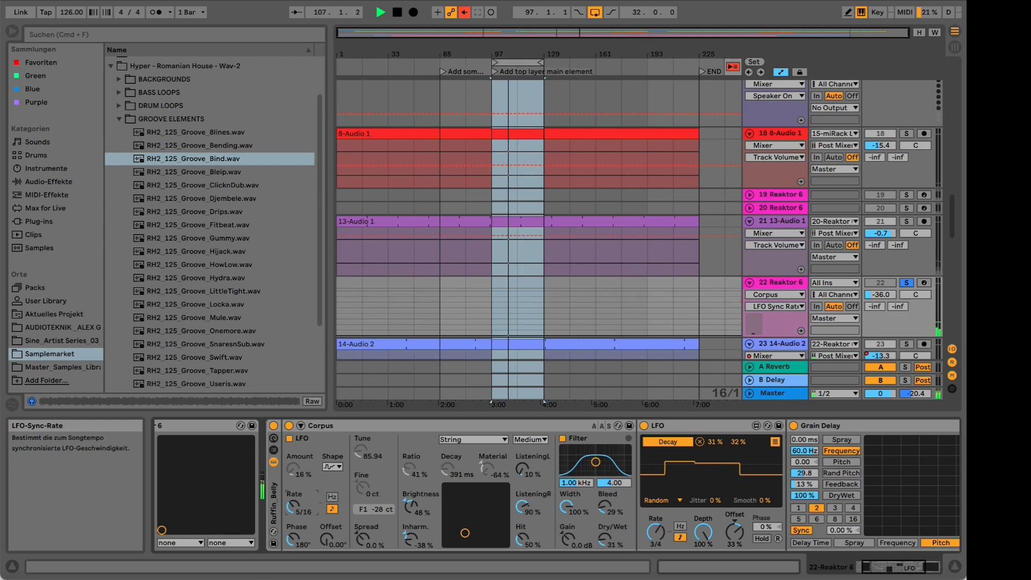
pyautogui.moveTo(324, 543); pyautogui.dragTo(325, 517)
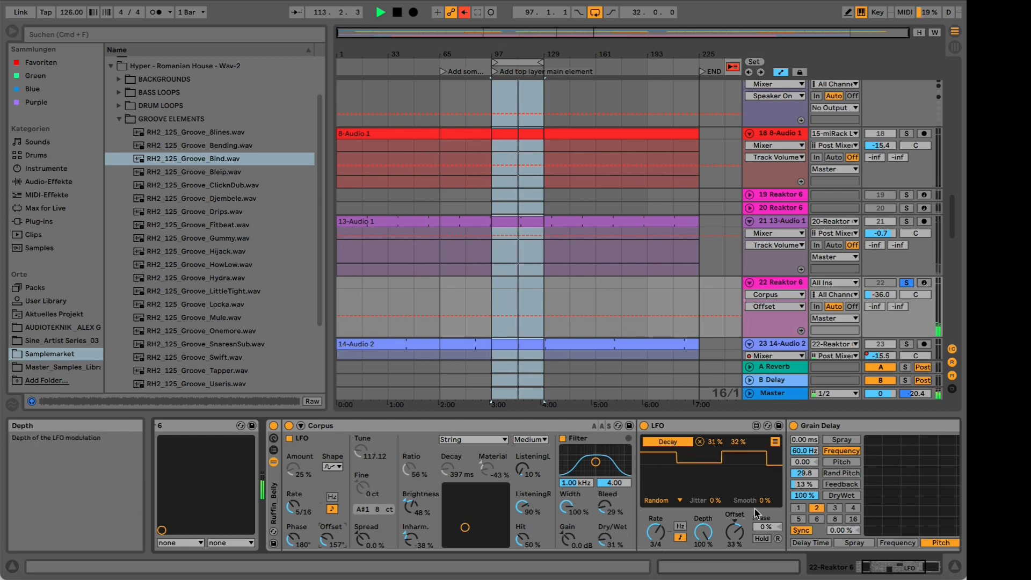
# Set track 22's volume to -38.6 dB, toggling its solo to check the groove against the full mix.
pyautogui.moveTo(898, 567); pyautogui.dragTo(915, 567)
pyautogui.moveTo(883, 295); pyautogui.dragTo(883, 304)
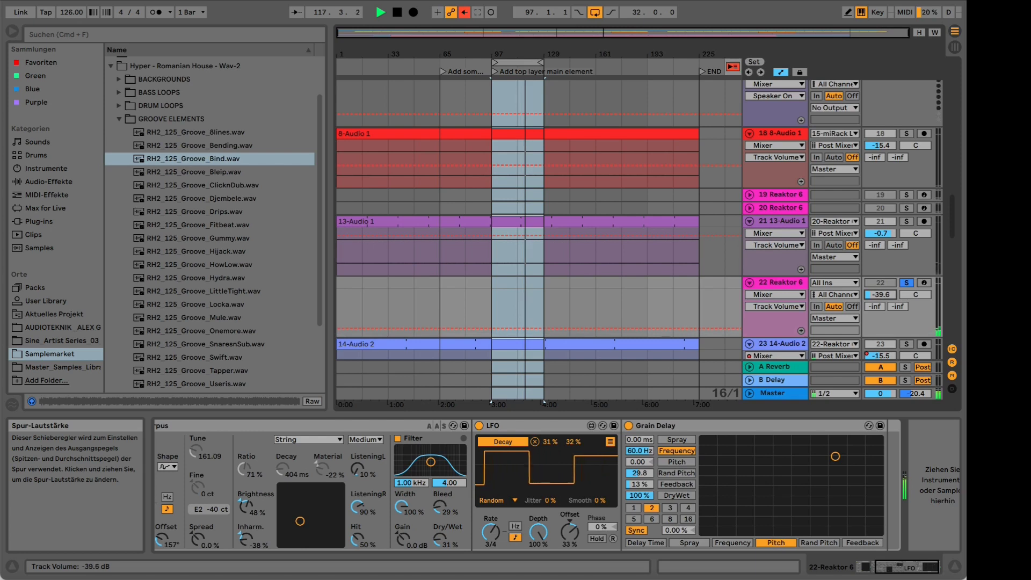
pyautogui.click(907, 283)
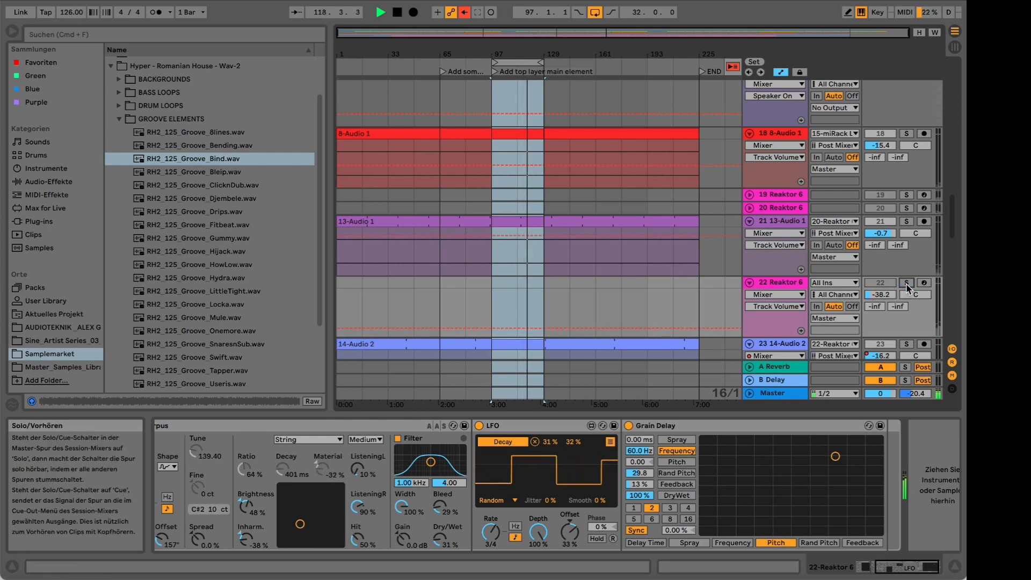
pyautogui.click(907, 284)
pyautogui.moveTo(885, 294); pyautogui.dragTo(885, 296)
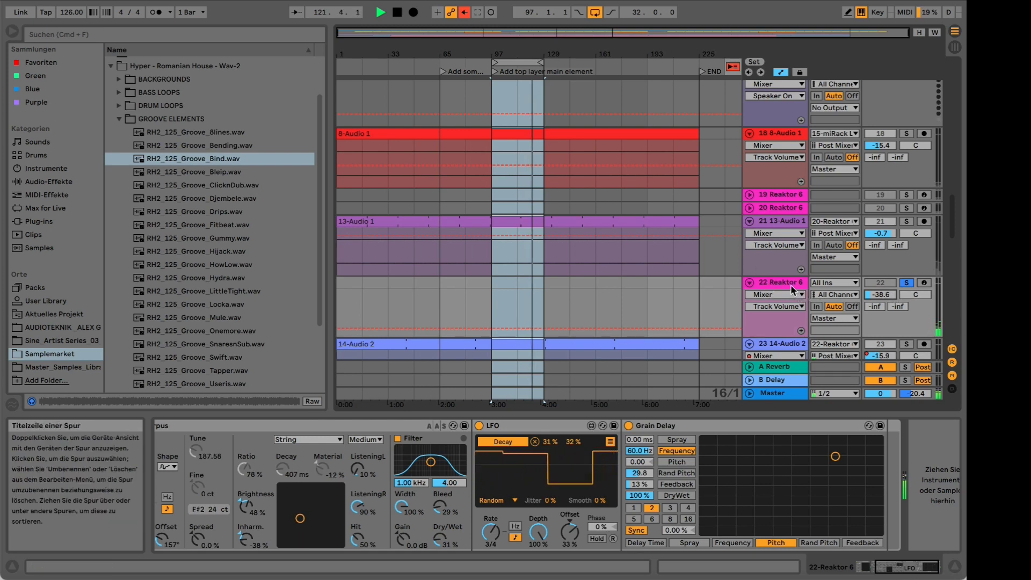
# Stop playback and open the Reaktor 6 instrument window on track 22.
pyautogui.press('space')
pyautogui.click(788, 284)
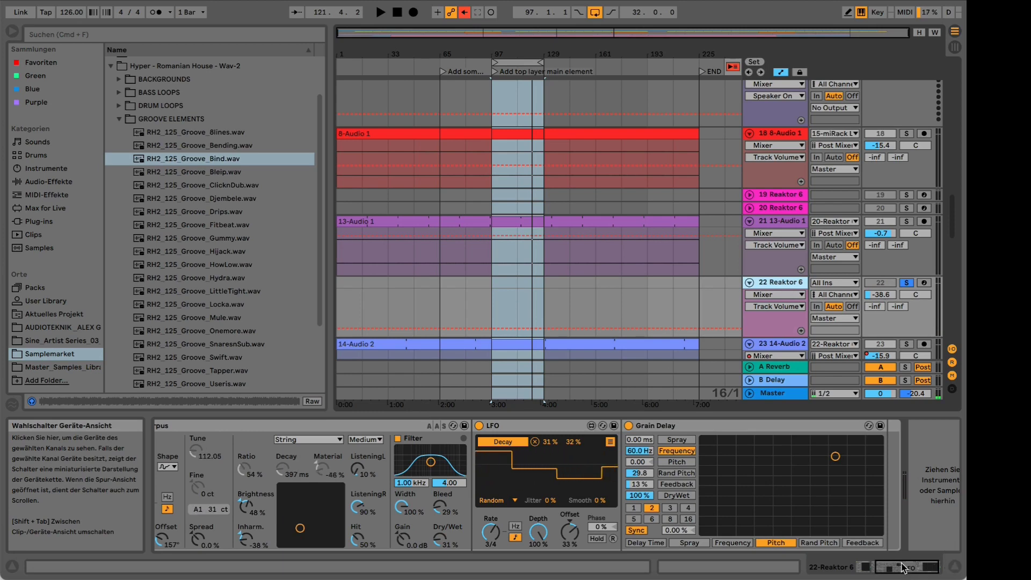
pyautogui.click(867, 566)
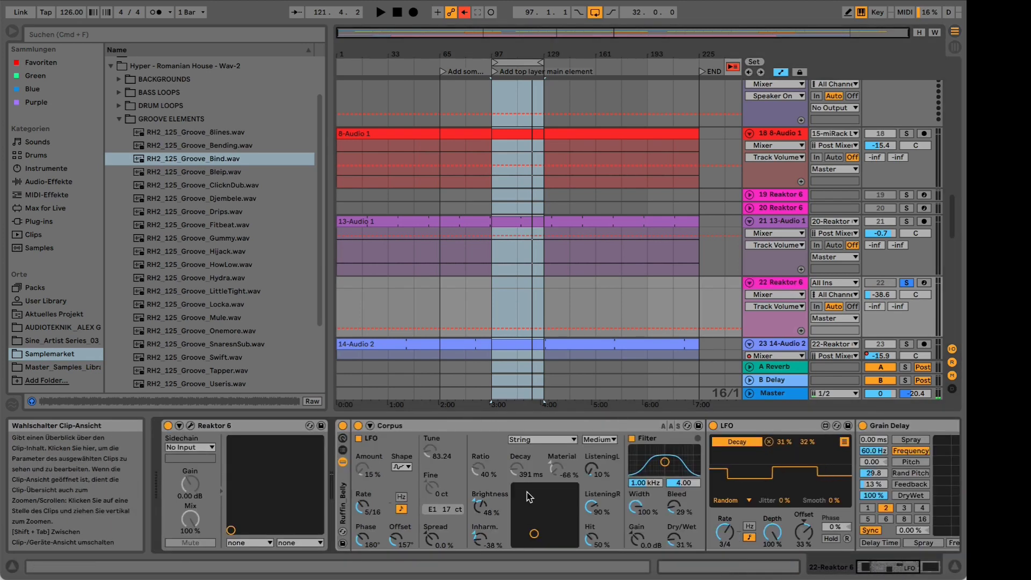
pyautogui.click(192, 427)
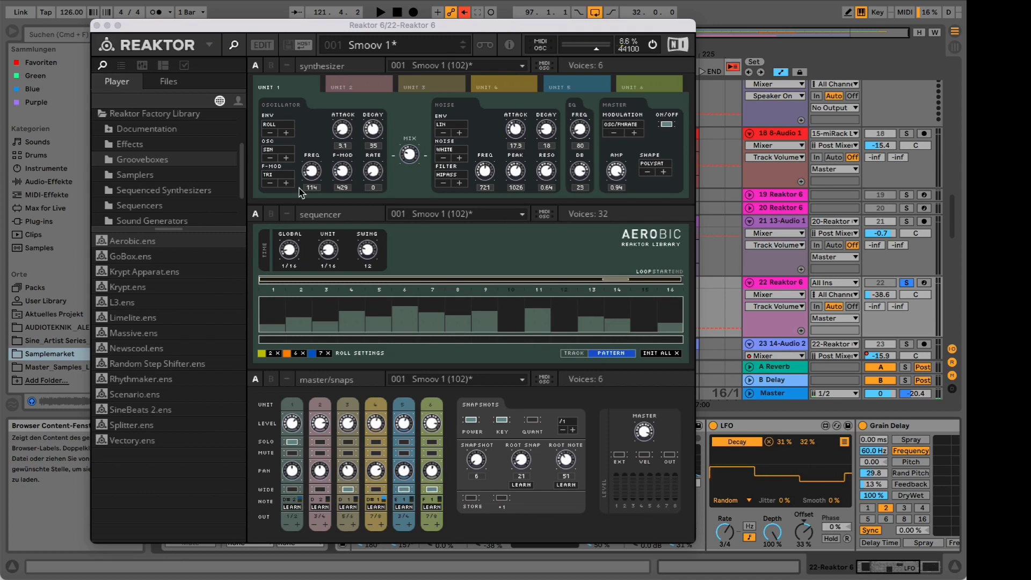
# Solo unit 2 alongside unit 1 and draw its pattern hits on steps 5, 7, 9, 13 and 14.
pyautogui.click(361, 87)
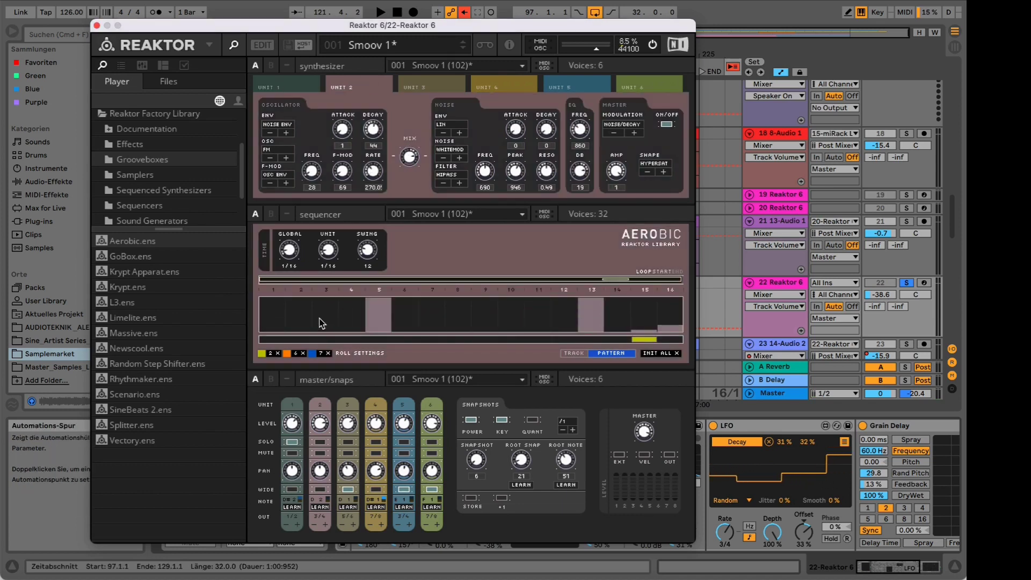
pyautogui.click(323, 443)
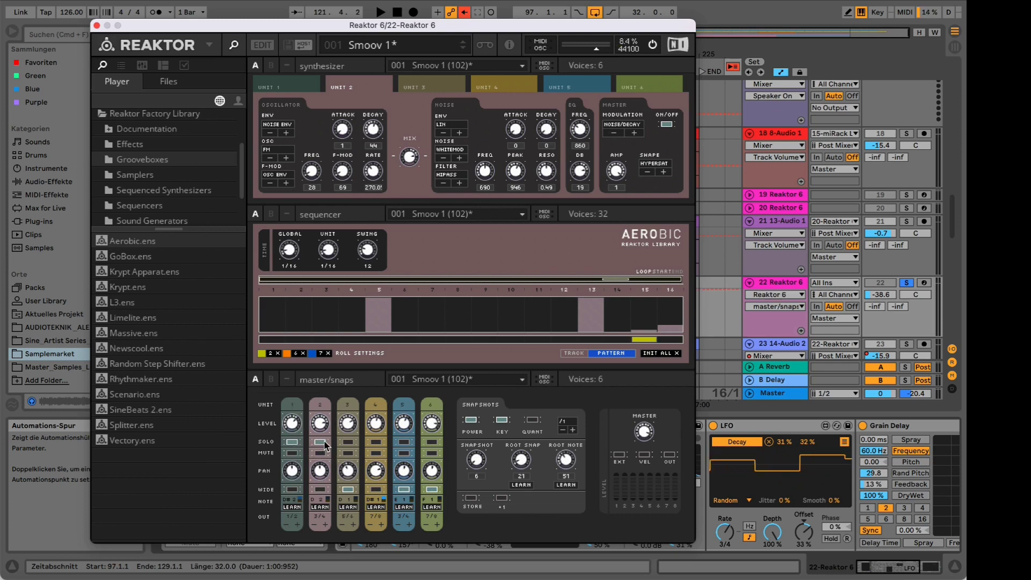
pyautogui.click(368, 321)
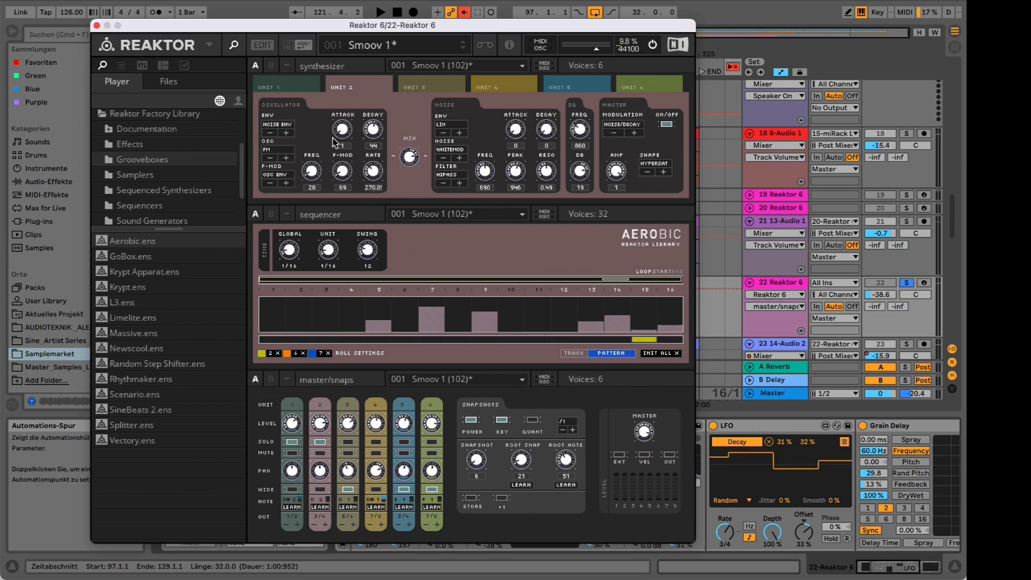
# Play the loop and draw modulation values on unit 2's sequencer steps 2, 3 and 8 to 12.
pyautogui.press('space')
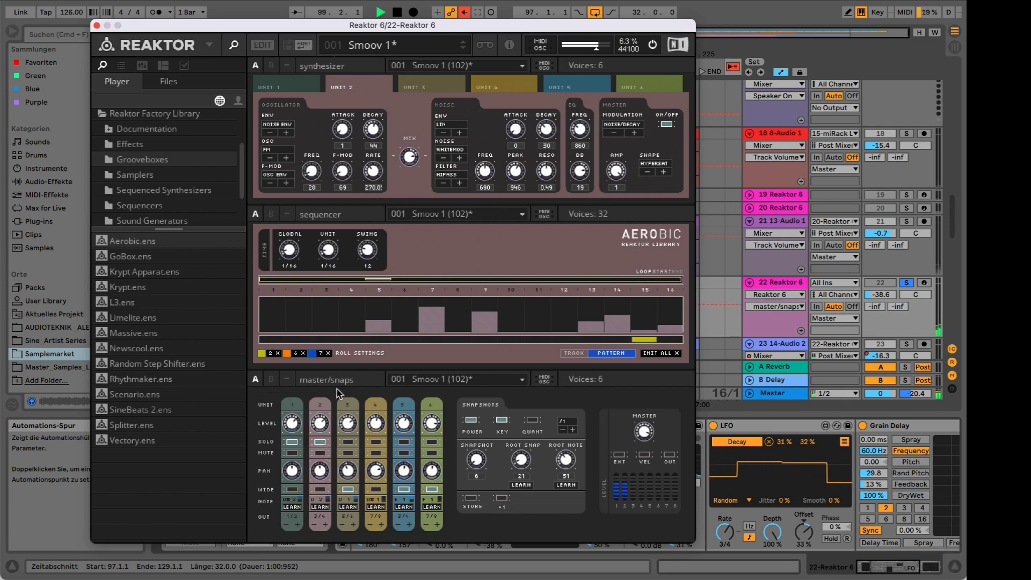
pyautogui.click(591, 353)
pyautogui.moveTo(510, 318)
pyautogui.mouseDown()
pyautogui.moveTo(456, 302)
pyautogui.moveTo(484, 306)
pyautogui.mouseUp()
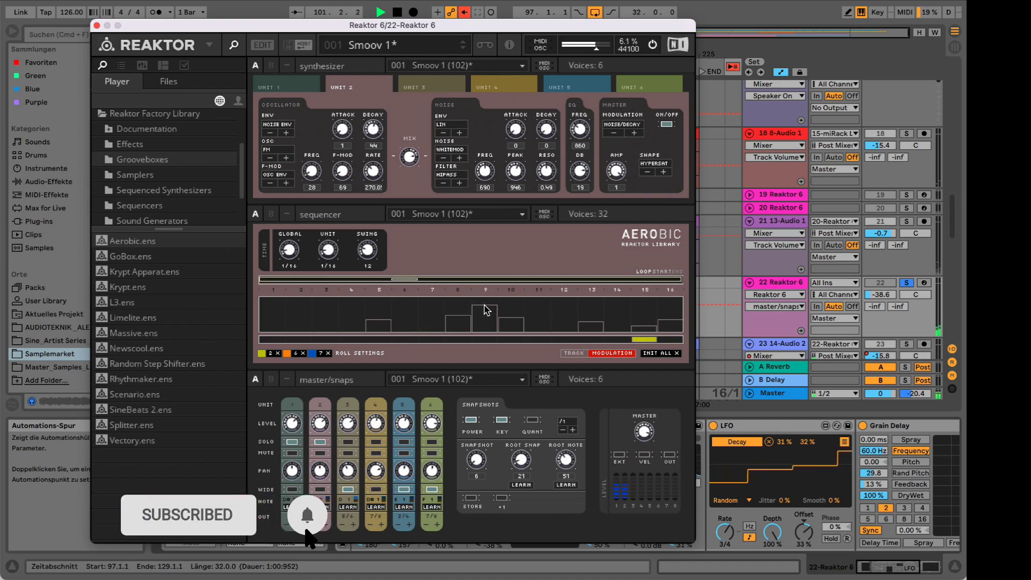
pyautogui.click(561, 309)
pyautogui.moveTo(559, 308); pyautogui.dragTo(536, 306)
pyautogui.click(313, 322)
pyautogui.click(289, 306)
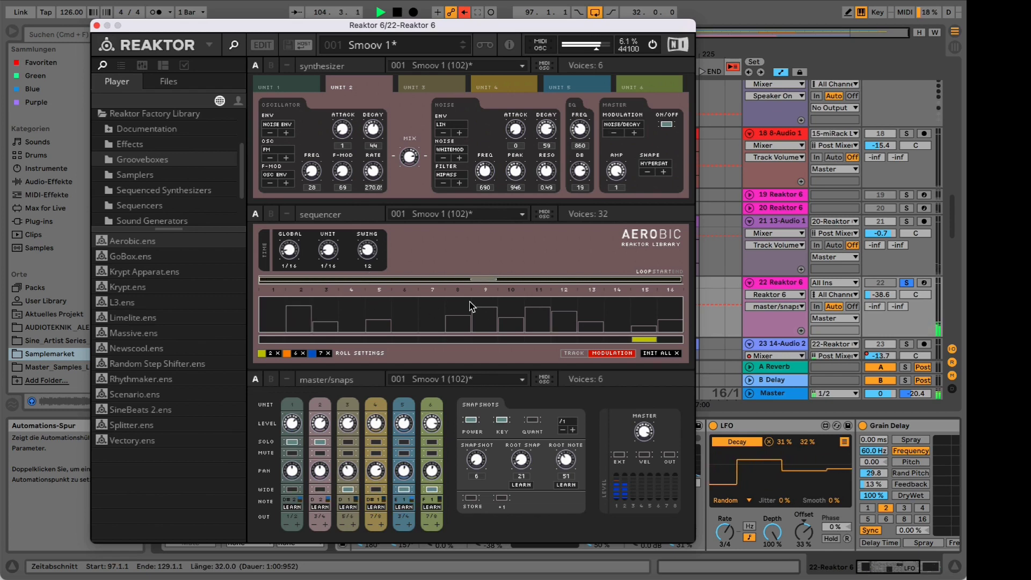
# Add pattern hits on unit 2's steps 2, 3 and 11, and adjust its mixer level and its oscillator decay to 50.
pyautogui.click(571, 354)
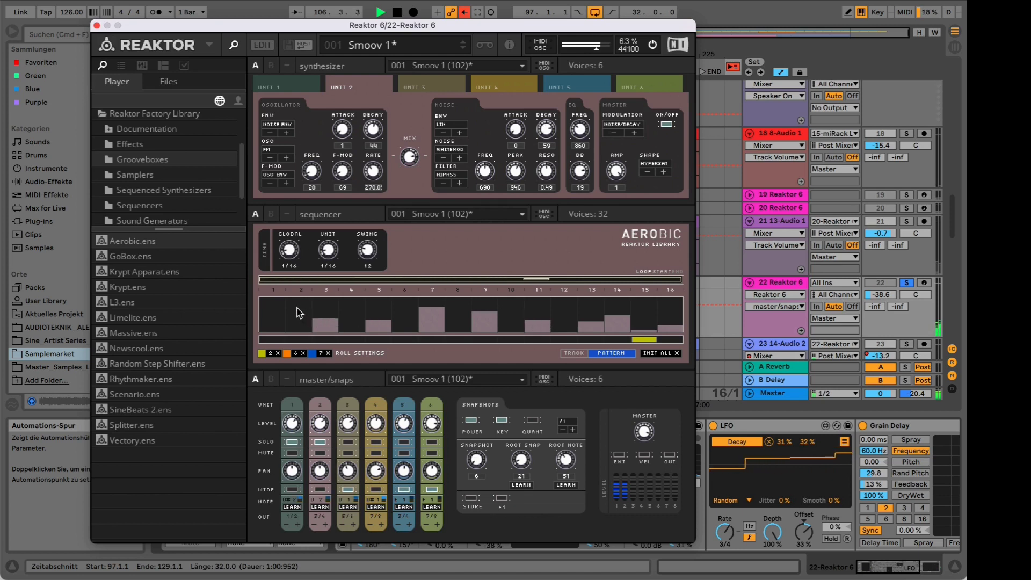
pyautogui.moveTo(370, 134); pyautogui.dragTo(369, 156)
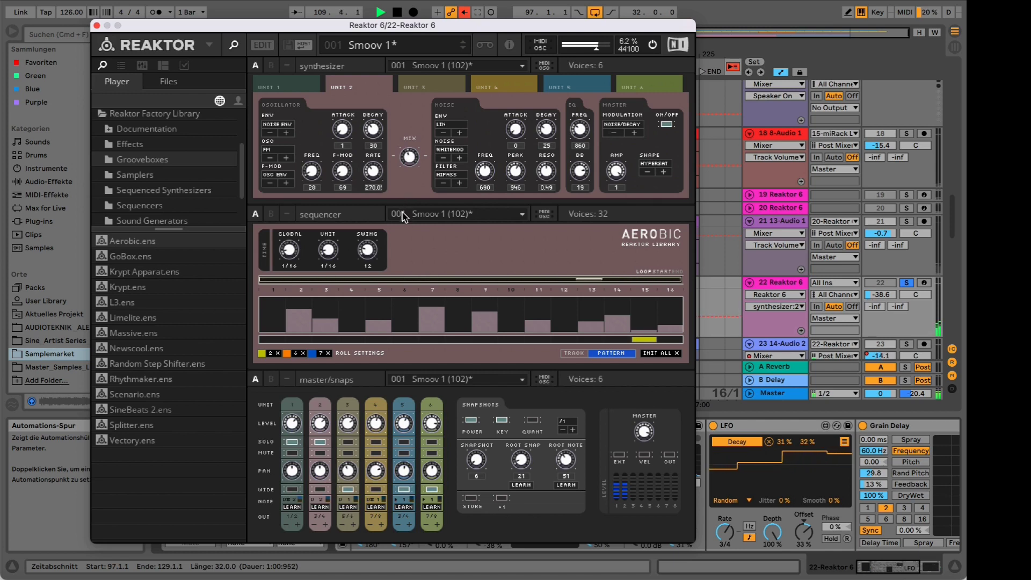
pyautogui.moveTo(322, 430); pyautogui.dragTo(323, 460)
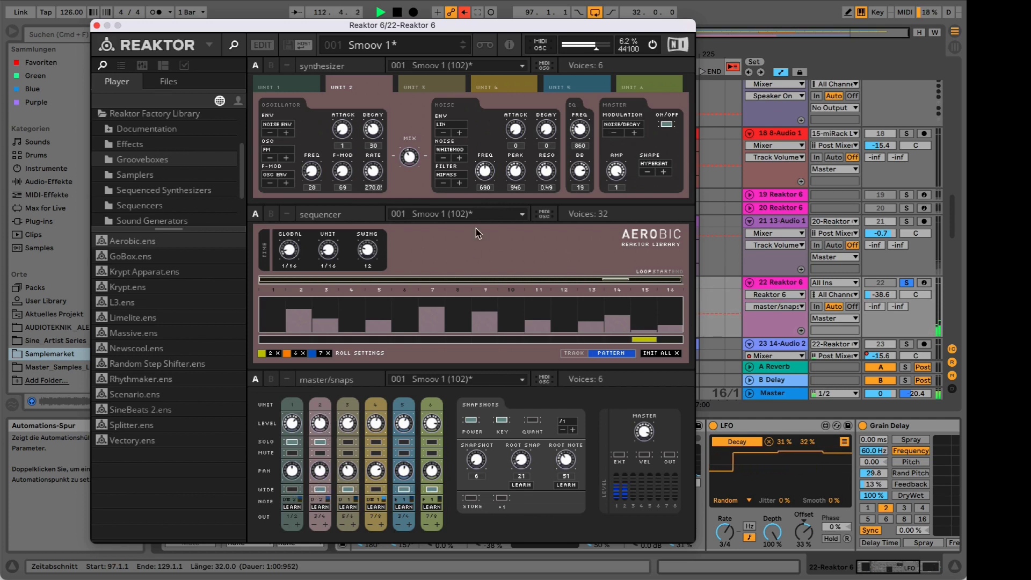
# Set unit 2's amp to 0.99, shape to SINESAT and noise envelope to ROLL, and lower its mixer level.
pyautogui.moveTo(614, 177); pyautogui.dragTo(614, 178)
pyautogui.click(647, 171)
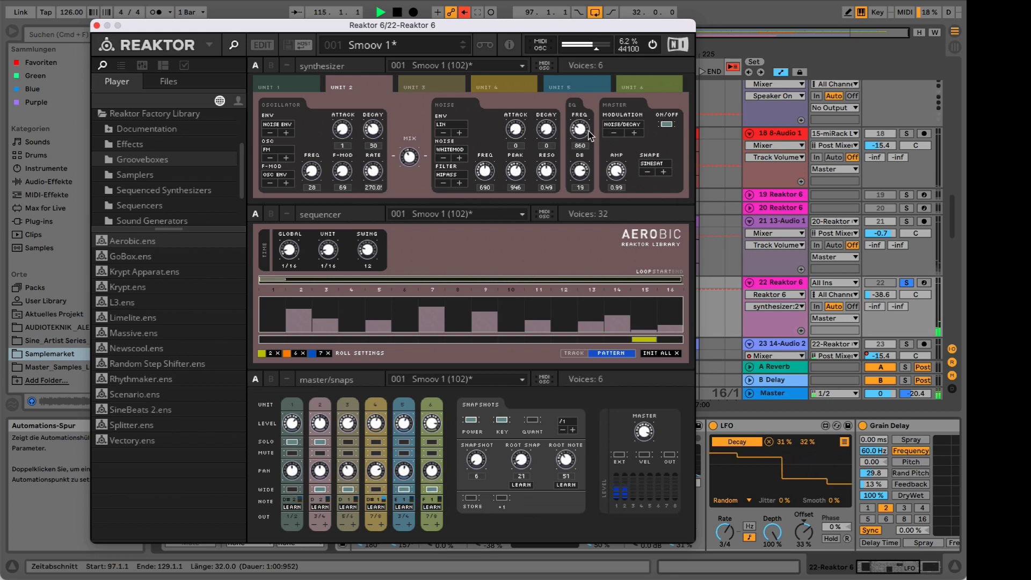
pyautogui.click(444, 132)
pyautogui.click(444, 132)
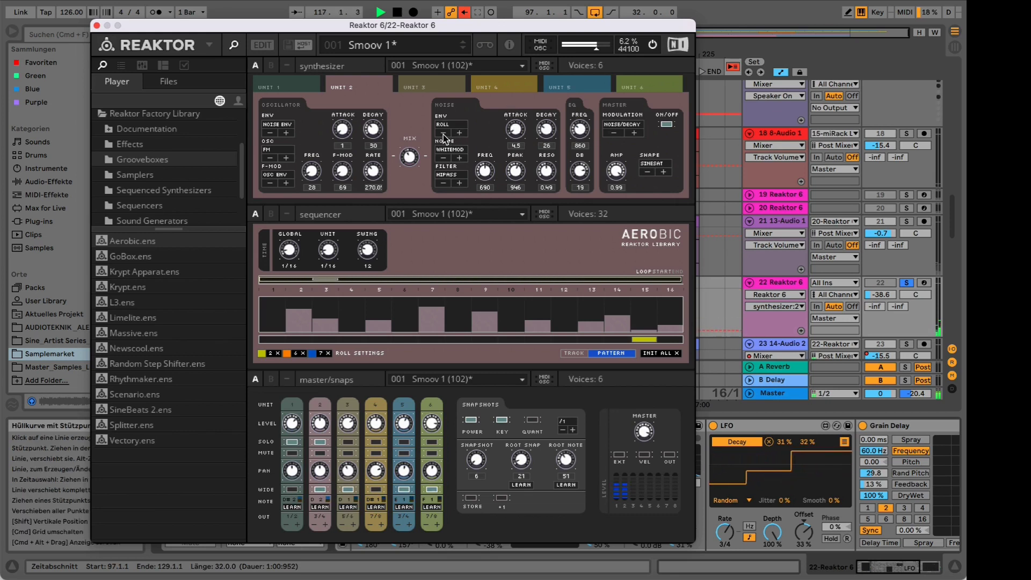
pyautogui.moveTo(316, 423); pyautogui.dragTo(316, 445)
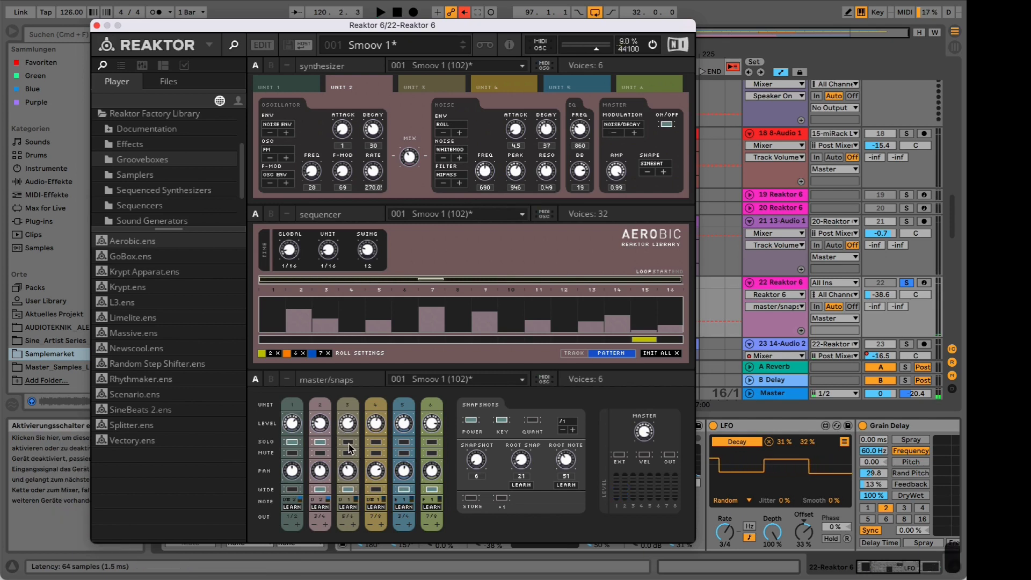
# Add pattern hits on unit 3's steps 2, 3, 8, 13 and 15, clear its rolls, and audition it in the loop.
pyautogui.click(440, 87)
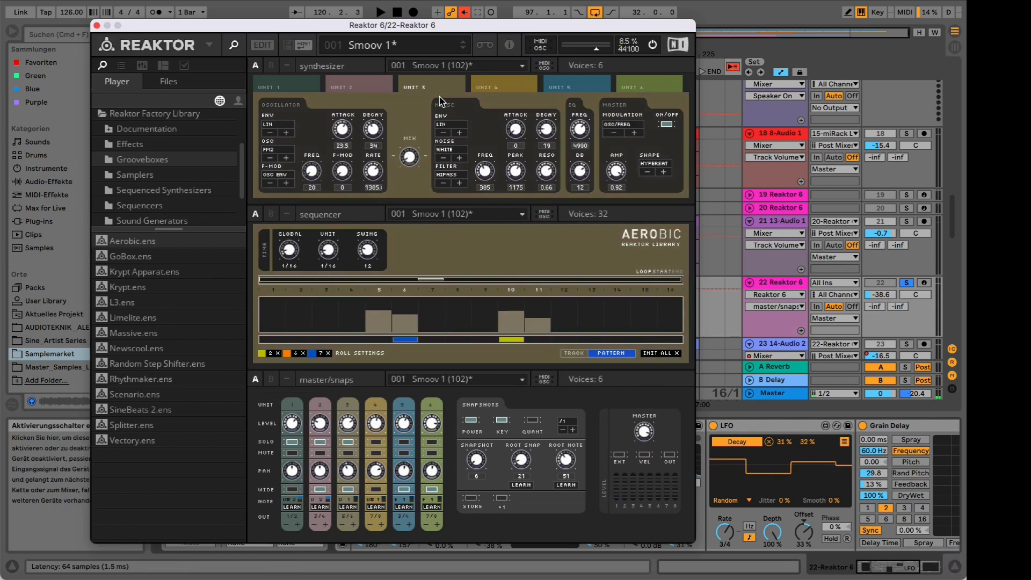
pyautogui.click(464, 306)
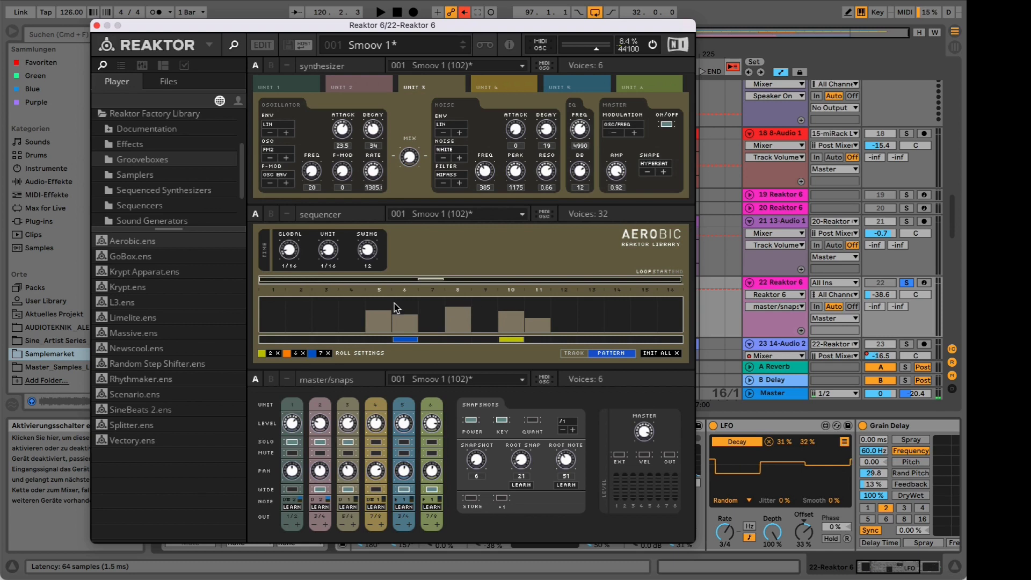
pyautogui.click(285, 310)
pyautogui.press('space')
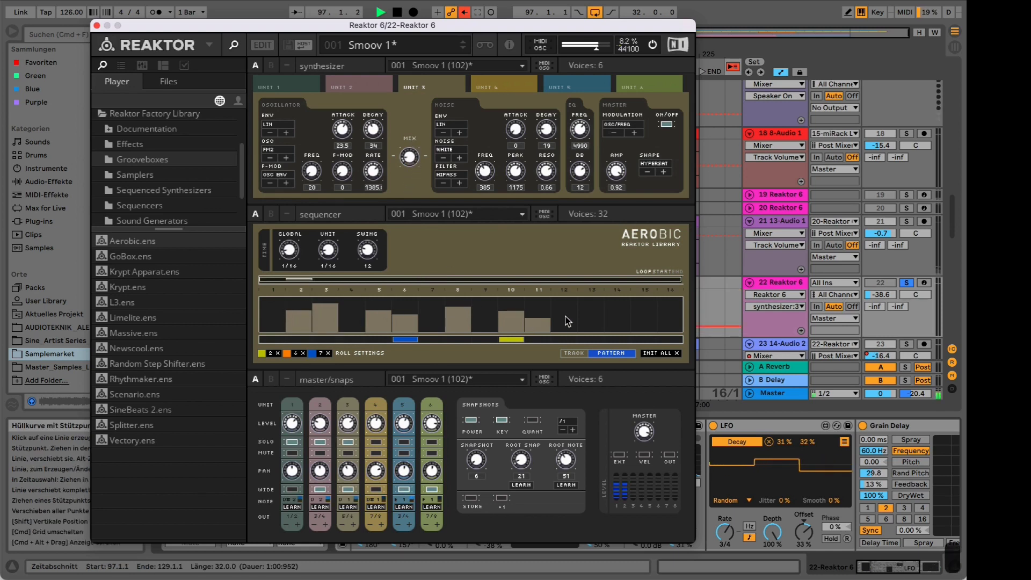
pyautogui.click(348, 471)
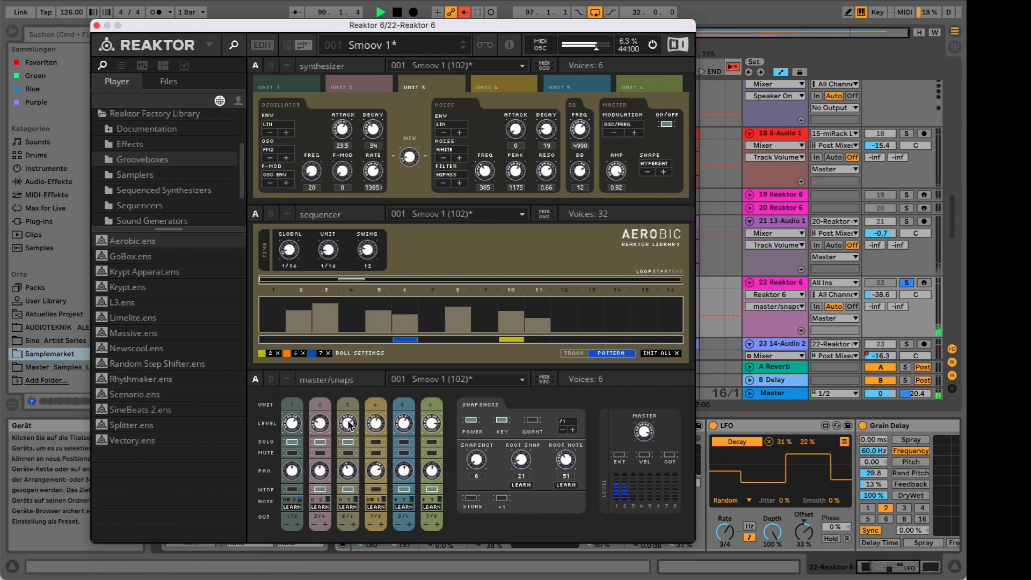
pyautogui.click(649, 307)
pyautogui.click(592, 308)
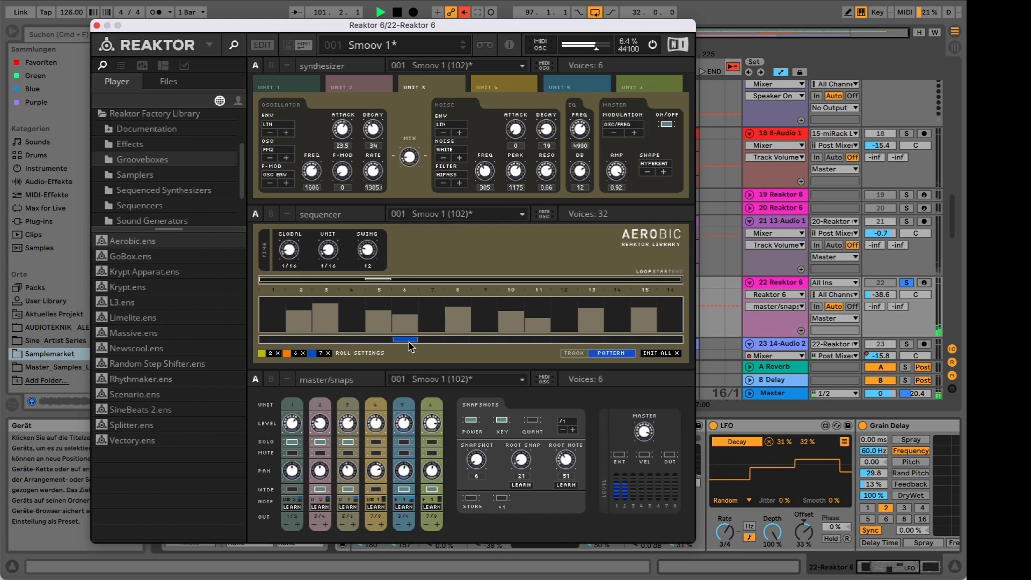
# Draw modulation values on unit 3's steps 2, 10, 11, 13 and 14, and set the swing to 15.
pyautogui.click(564, 354)
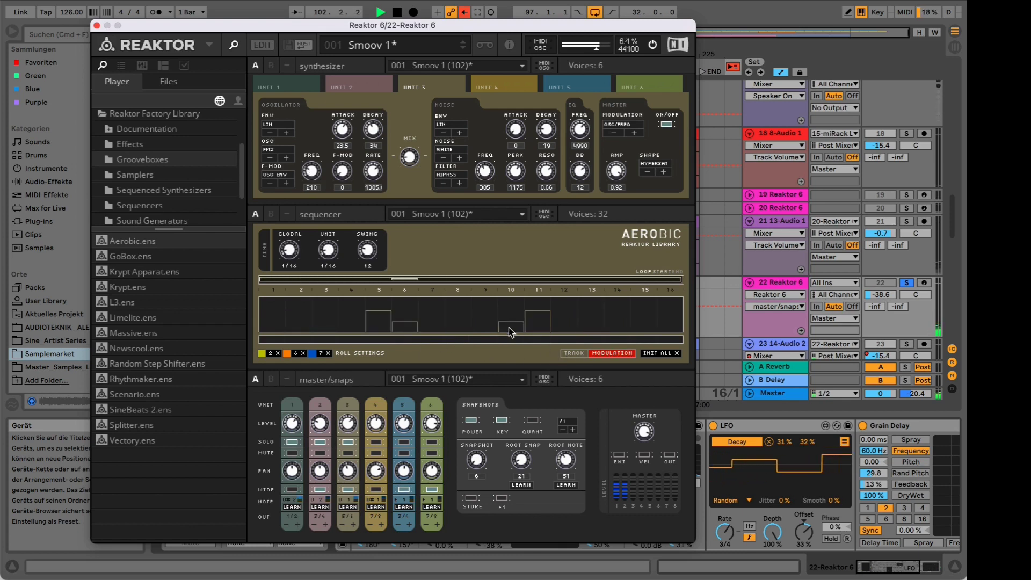
pyautogui.moveTo(585, 313); pyautogui.dragTo(616, 309)
pyautogui.click(299, 304)
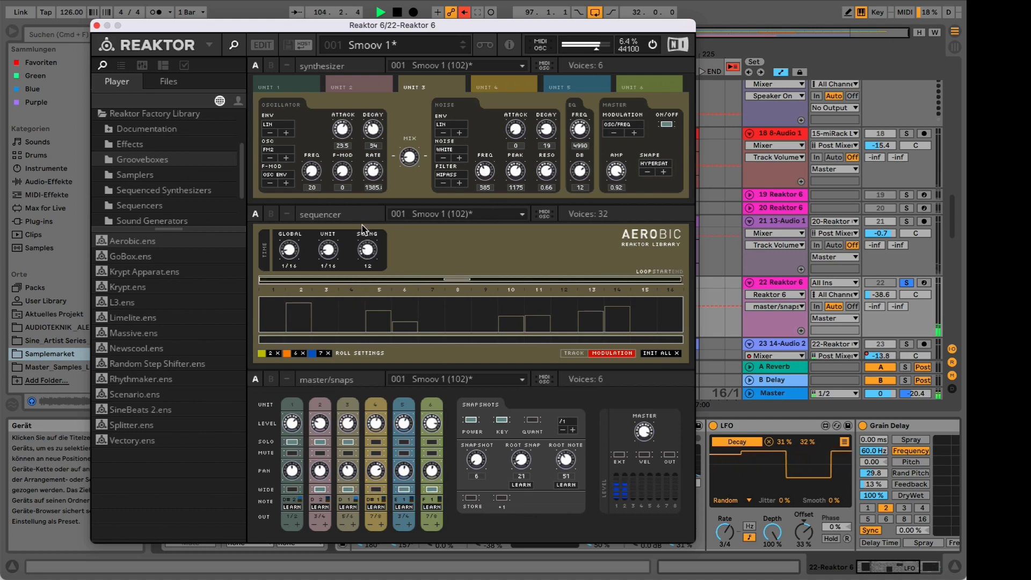
pyautogui.moveTo(370, 250); pyautogui.dragTo(368, 239)
# Set unit 3's modulation to OSC/NOISE and its noise attack to 1.7, and lengthen the noise decay.
pyautogui.click(409, 156)
pyautogui.click(636, 134)
pyautogui.click(634, 133)
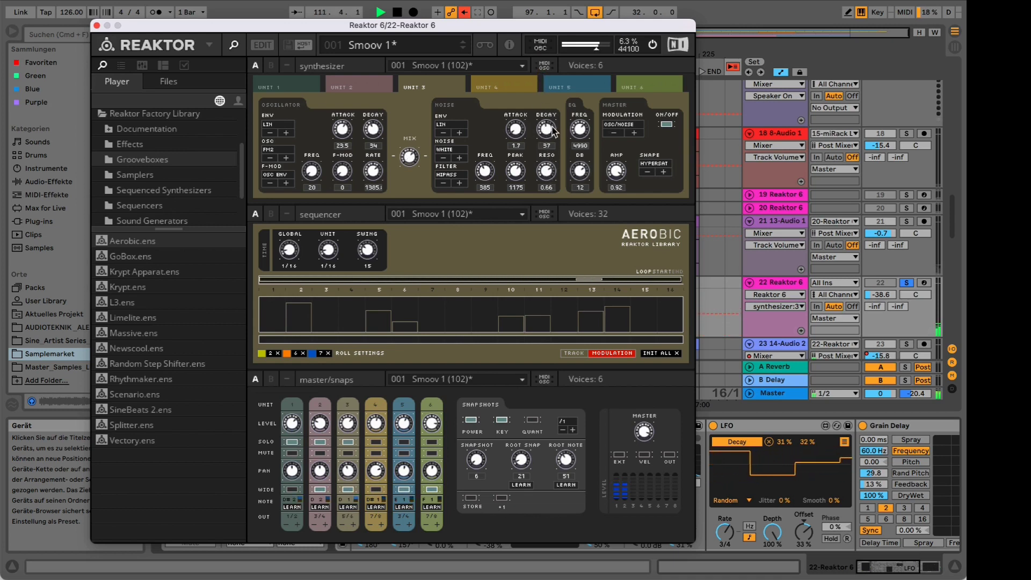
# Return to pattern editing and remove unit 3's hits on steps 3, 5, 8, 11 and 13.
pyautogui.click(590, 353)
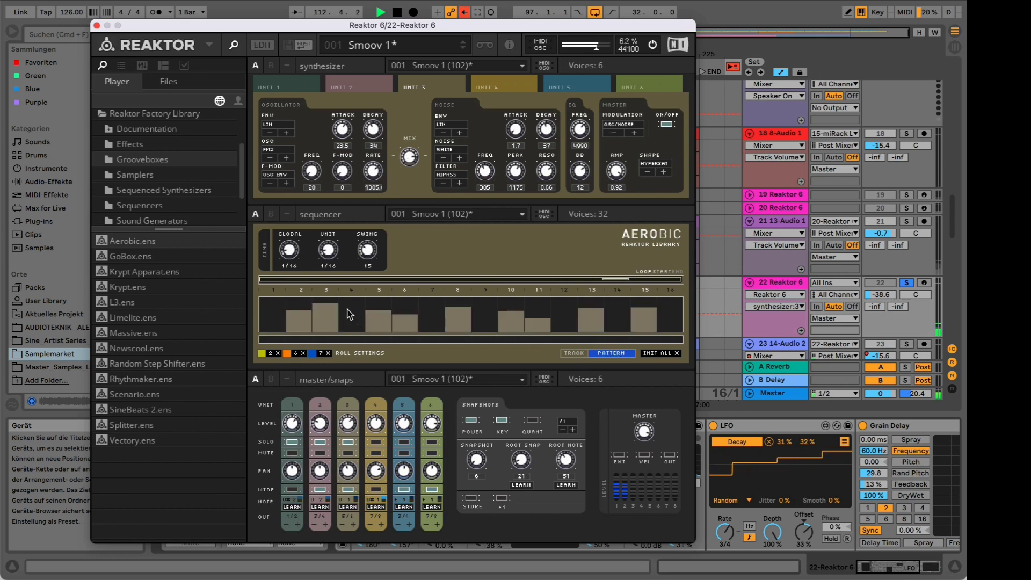
pyautogui.moveTo(332, 328); pyautogui.dragTo(355, 329)
pyautogui.moveTo(539, 326); pyautogui.dragTo(541, 346)
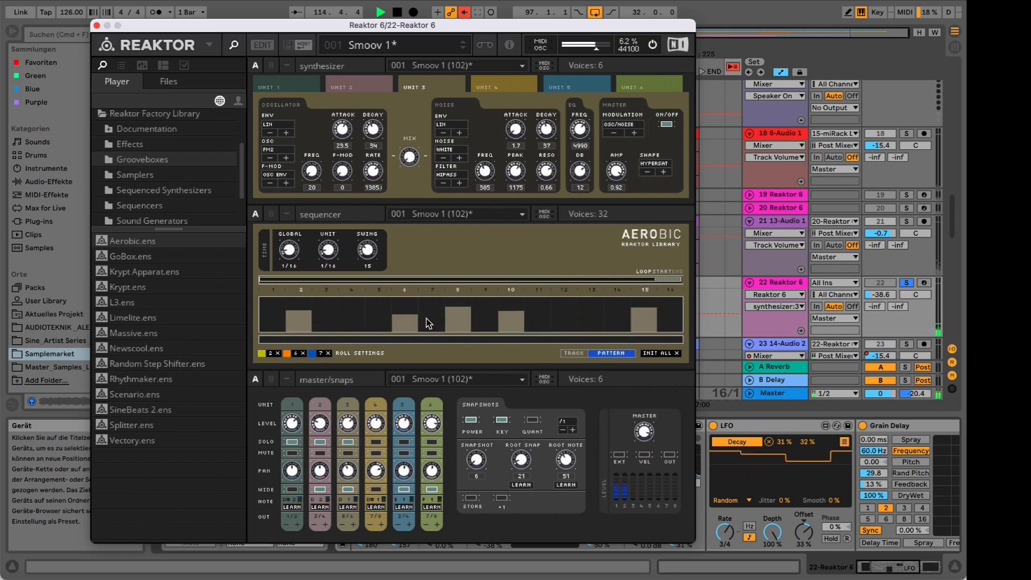
pyautogui.click(459, 323)
pyautogui.moveTo(458, 319); pyautogui.dragTo(463, 346)
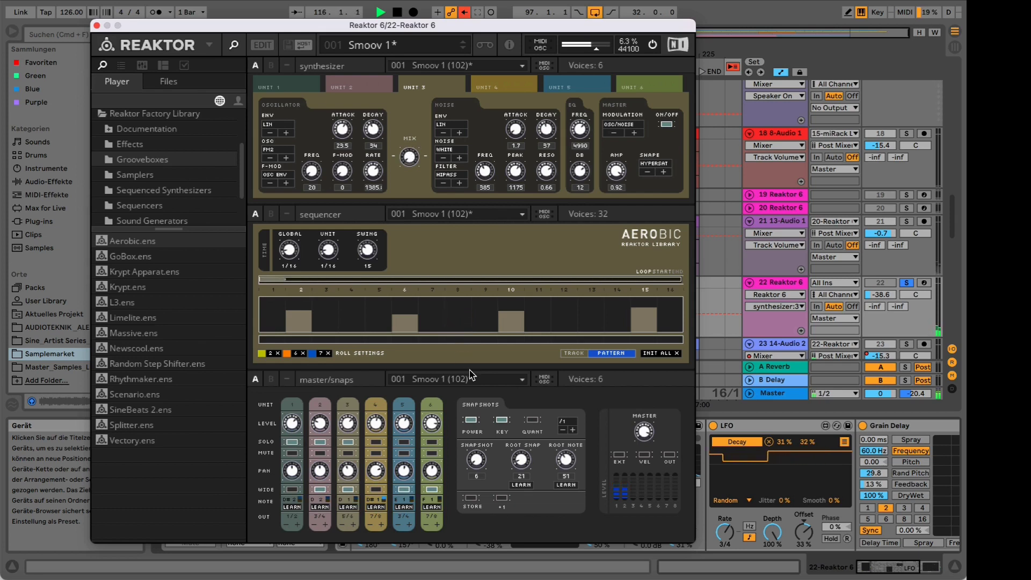
# Lower unit 3's hit on step 2, clear step 15 and add a hit on step 16.
pyautogui.moveTo(510, 307); pyautogui.dragTo(510, 311)
pyautogui.click(297, 317)
pyautogui.moveTo(296, 317); pyautogui.dragTo(297, 328)
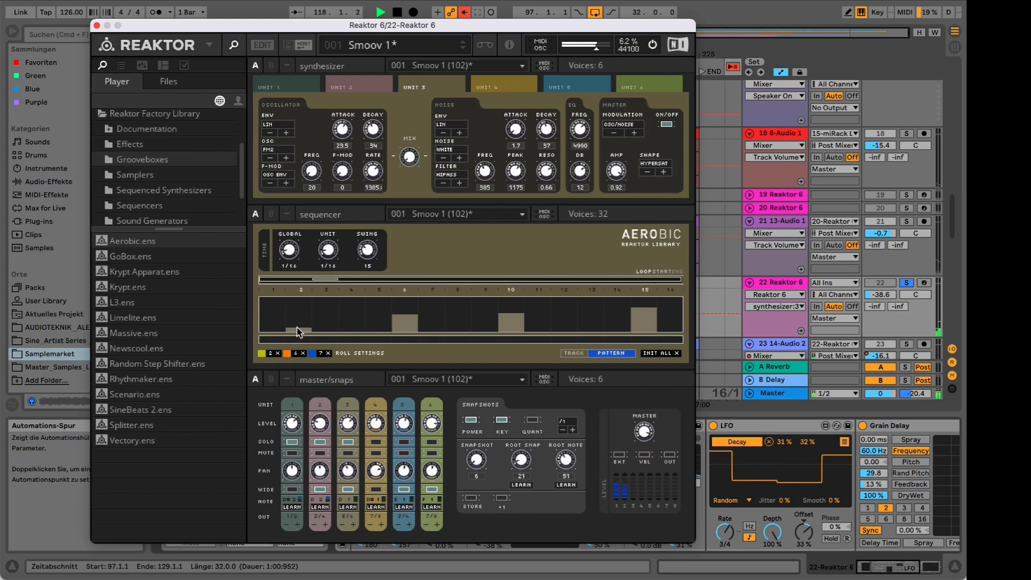
pyautogui.moveTo(633, 316); pyautogui.dragTo(635, 330)
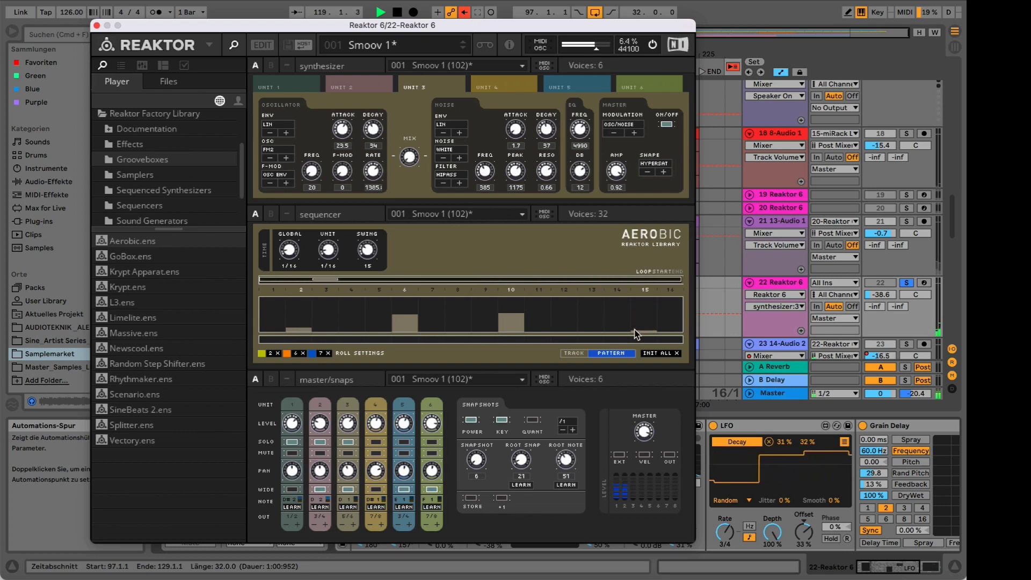
pyautogui.click(670, 317)
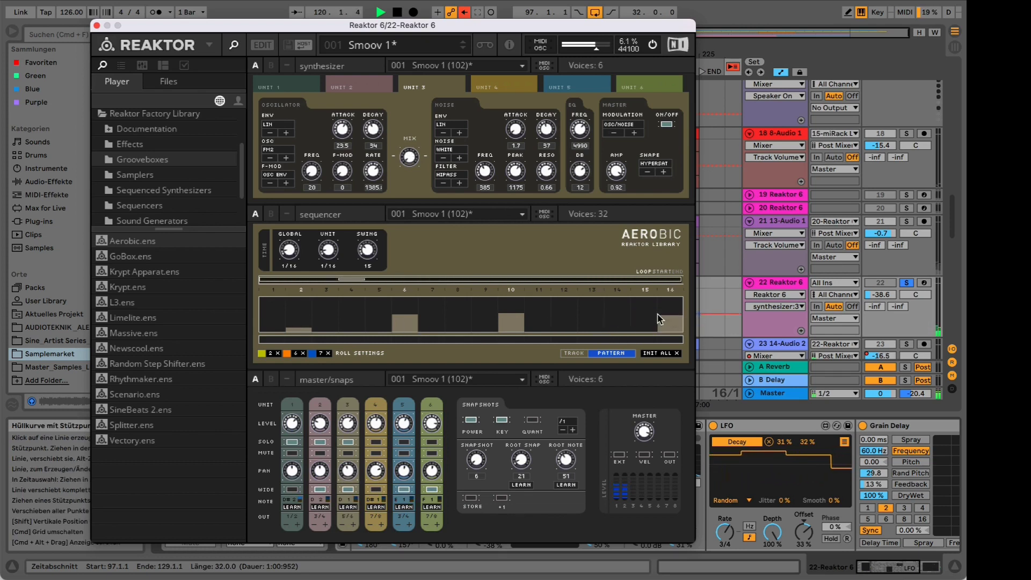
# Remove unit 3's hits on steps 2 and 6, and draw modulation values on its steps 15 and 16.
pyautogui.click(298, 332)
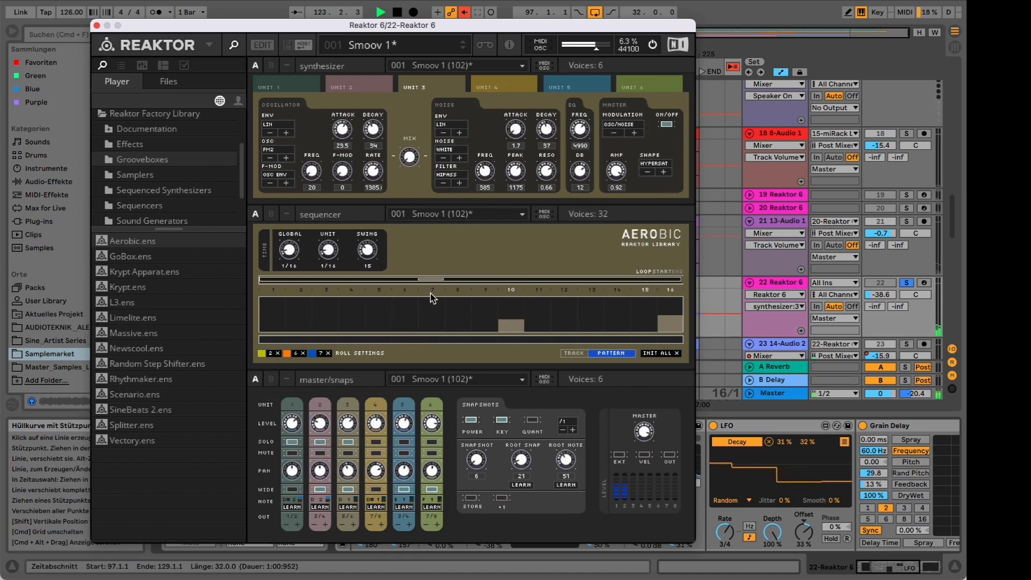
pyautogui.click(611, 353)
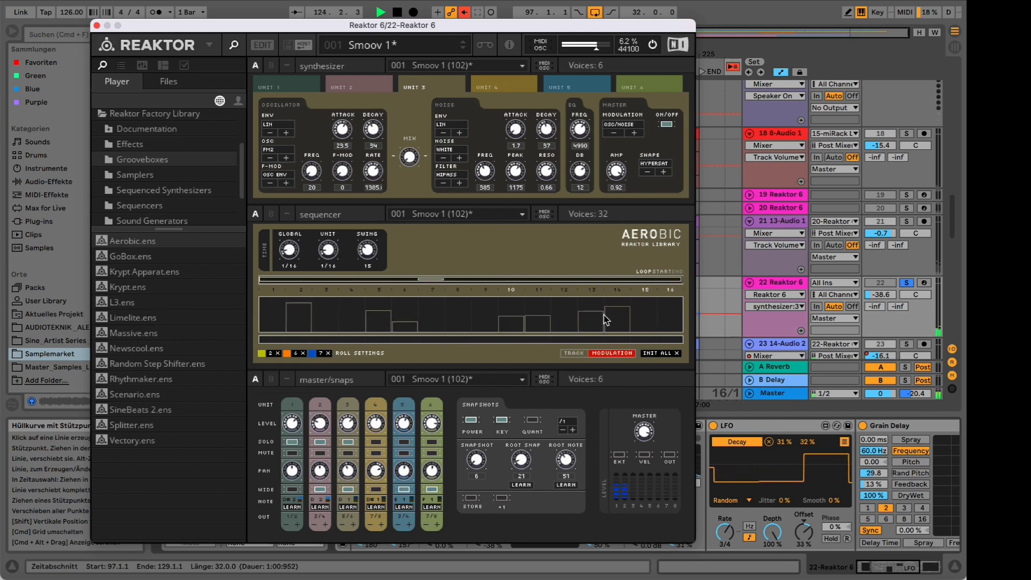
pyautogui.moveTo(669, 300)
pyautogui.mouseDown()
pyautogui.moveTo(647, 290)
pyautogui.moveTo(645, 312)
pyautogui.mouseUp()
pyautogui.click(665, 309)
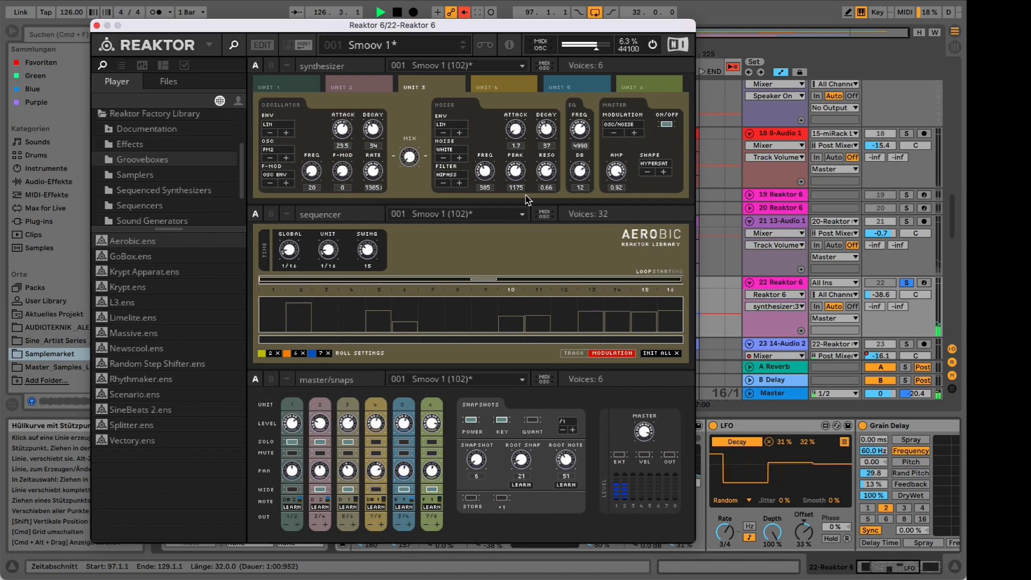
# Set unit 3's noise to WHITEMOD with decay 25, frequency 473, peak 1088 and resonance 0.6, and its oscillator frequency to 298 and F-mod to 857.
pyautogui.moveTo(554, 127); pyautogui.dragTo(502, 173)
pyautogui.click(460, 158)
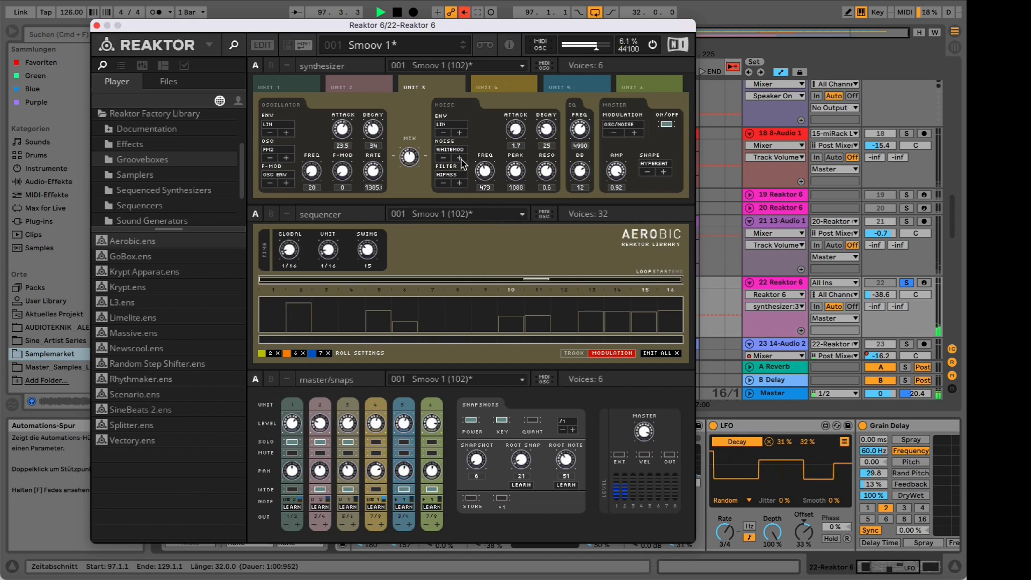
pyautogui.moveTo(343, 172); pyautogui.dragTo(347, 102)
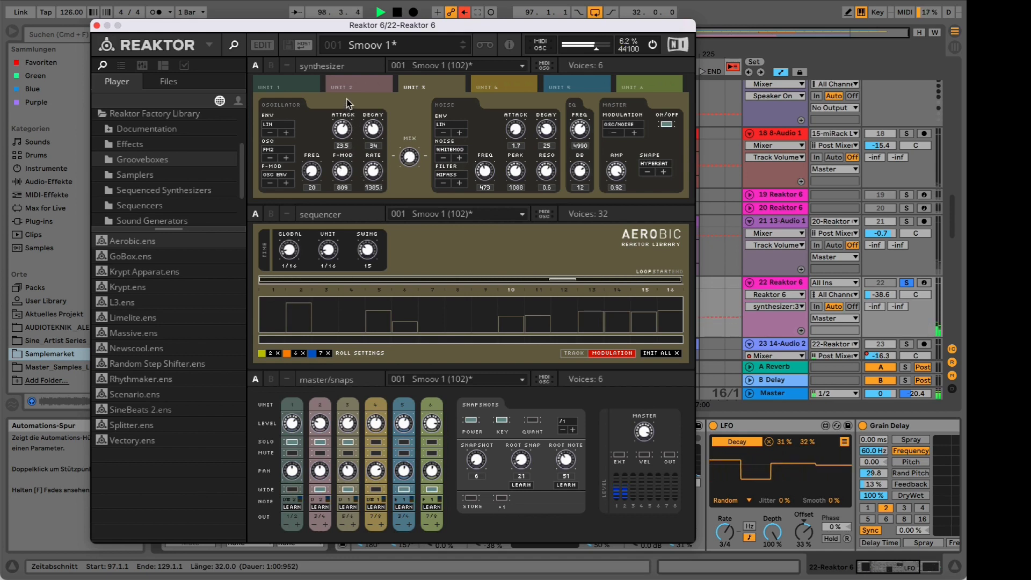
pyautogui.moveTo(322, 172); pyautogui.dragTo(313, 119)
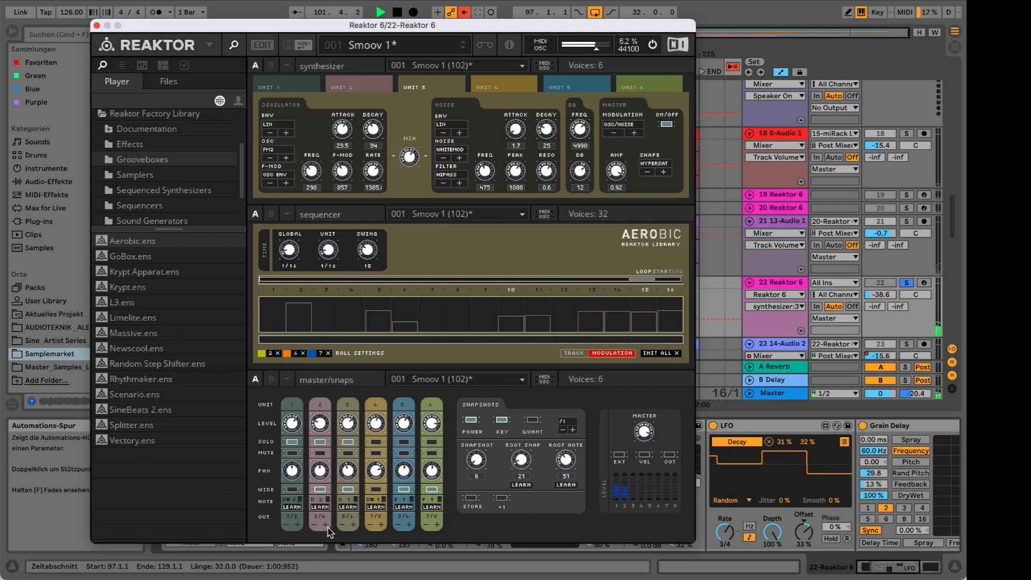
# Adjust unit 3's level, lower its modulation value on step 2, and set its unit time to 1/4.
pyautogui.moveTo(350, 425); pyautogui.dragTo(351, 444)
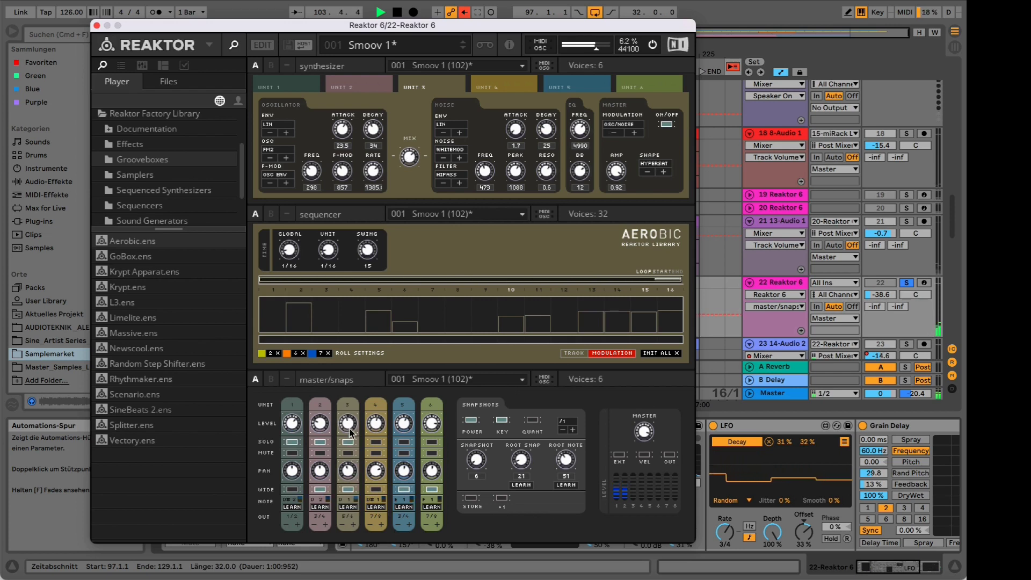
pyautogui.click(301, 311)
pyautogui.moveTo(328, 250); pyautogui.dragTo(330, 229)
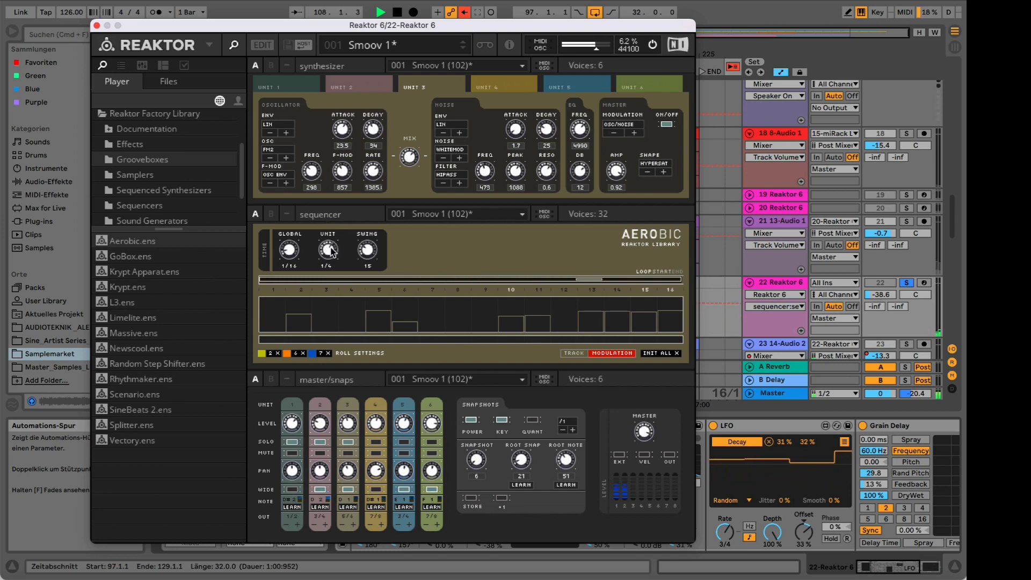
pyautogui.moveTo(332, 251); pyautogui.dragTo(330, 215)
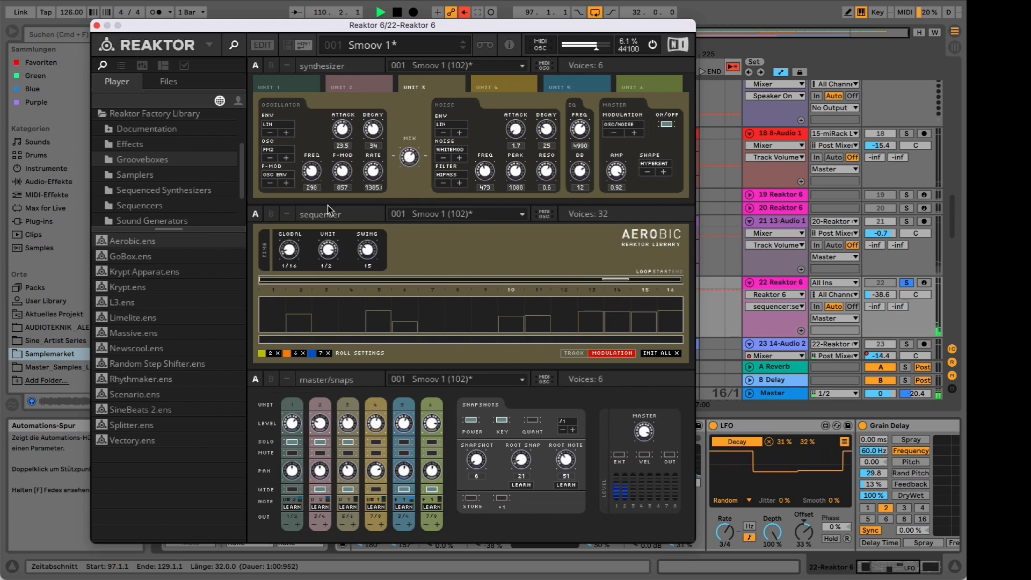
pyautogui.moveTo(327, 208); pyautogui.dragTo(333, 232)
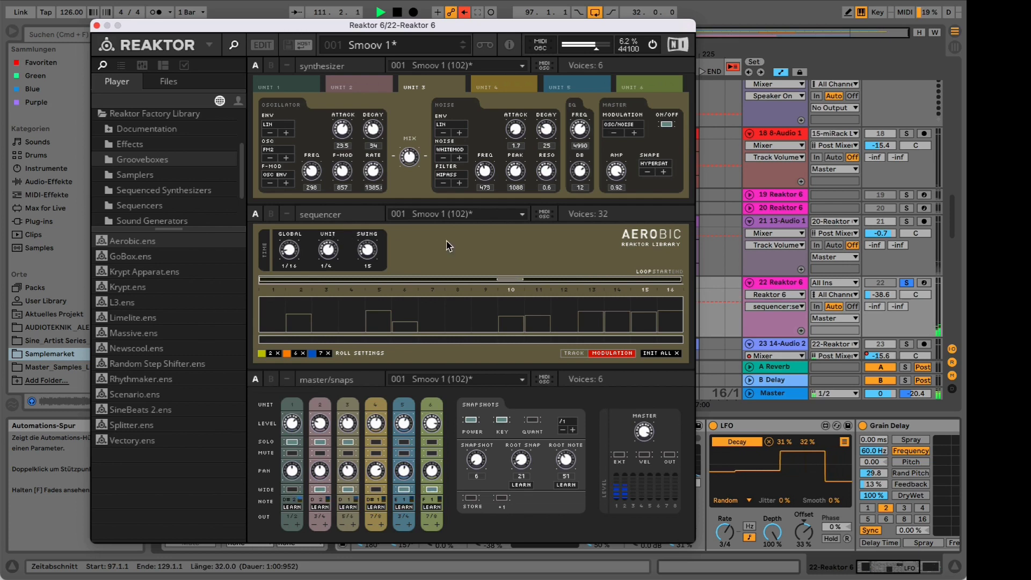
# Return to pattern editing, add unit 3 hits on steps 6 and 13, and fine-tune unit 3's level.
pyautogui.click(591, 352)
pyautogui.moveTo(580, 331); pyautogui.dragTo(591, 304)
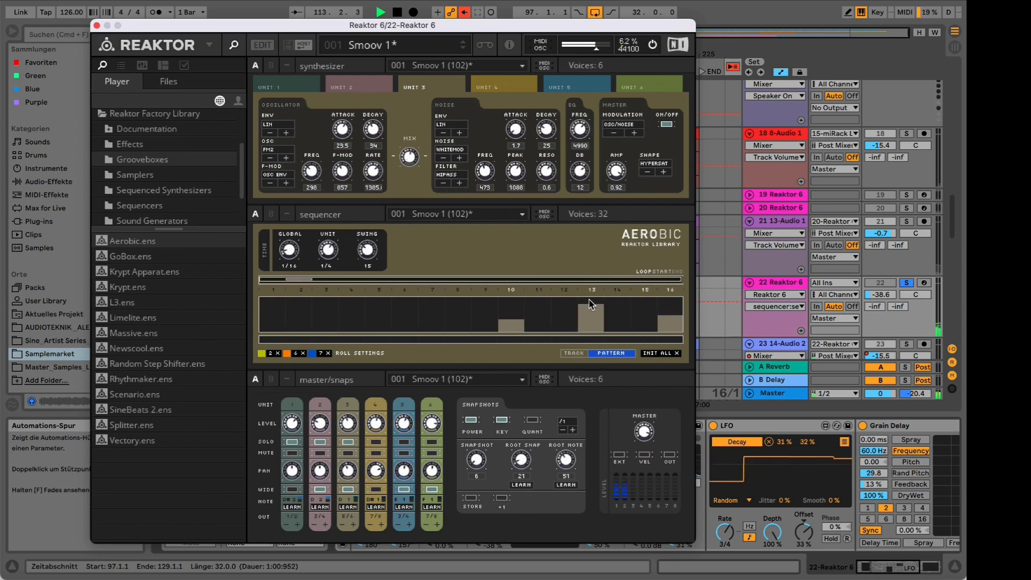
pyautogui.click(397, 313)
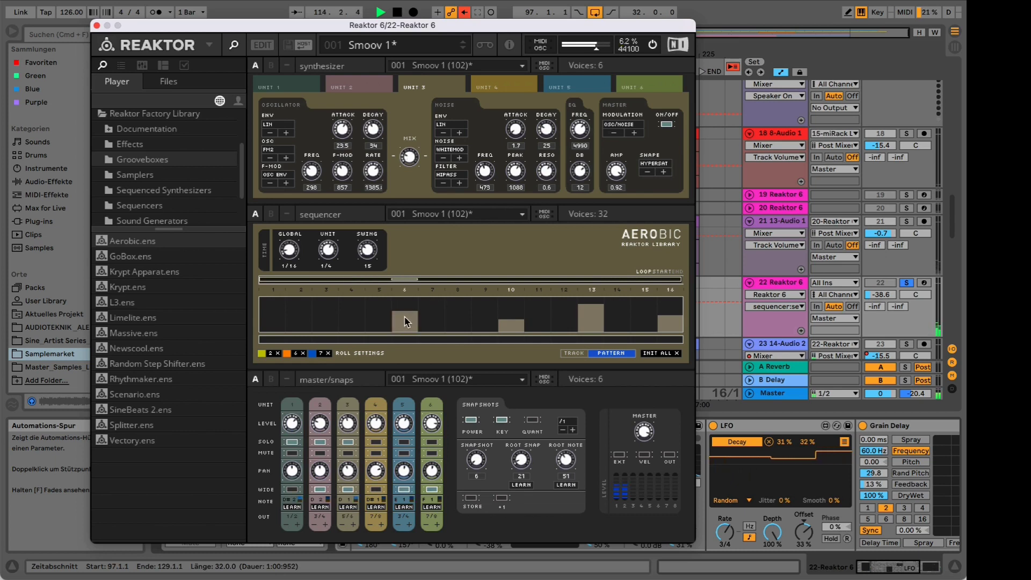
pyautogui.click(407, 304)
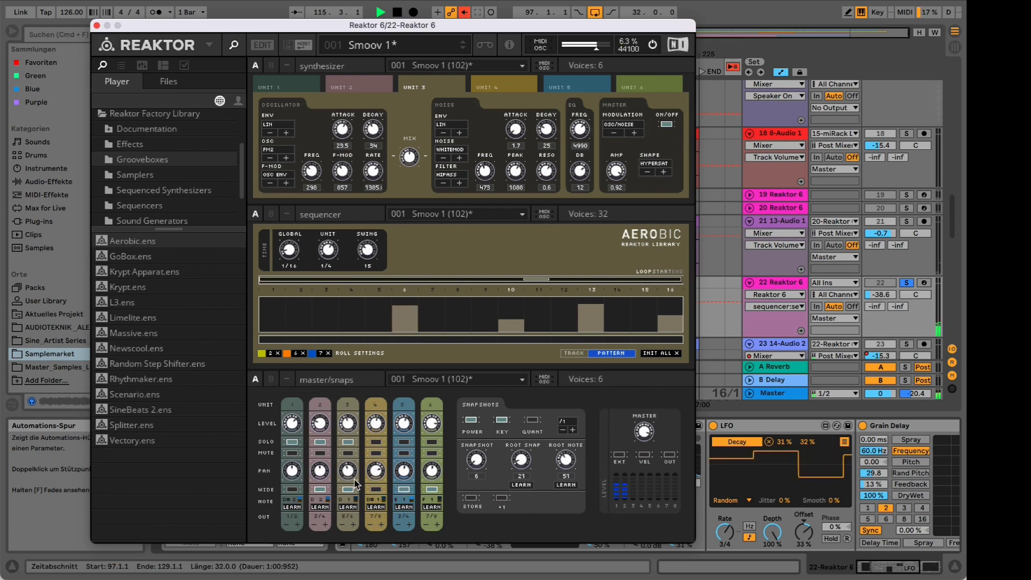
pyautogui.click(348, 402)
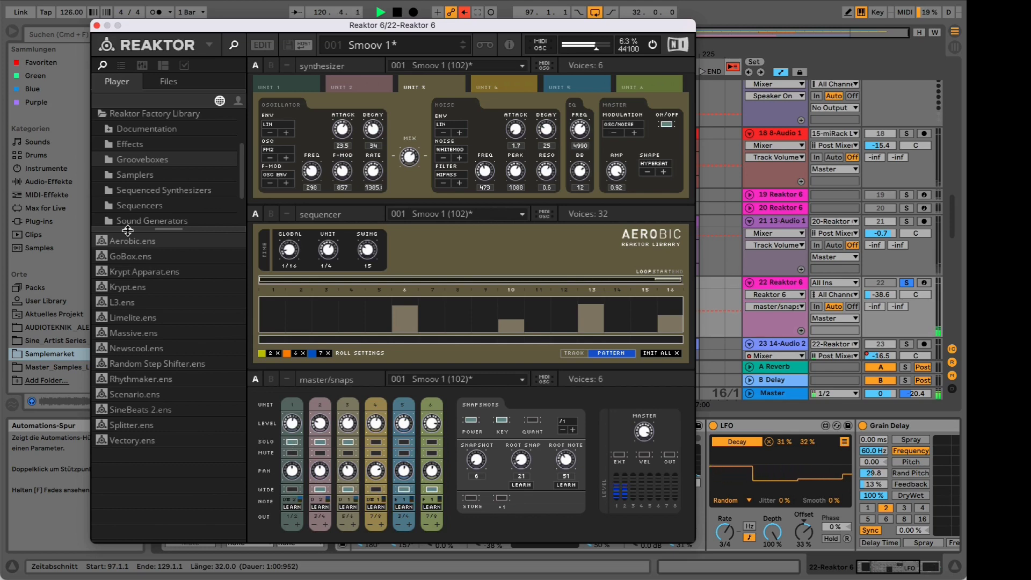
# Close the Reaktor window and change the Corpus resonance type to Plate.
pyautogui.moveTo(100, 25); pyautogui.dragTo(101, 26)
pyautogui.click(97, 26)
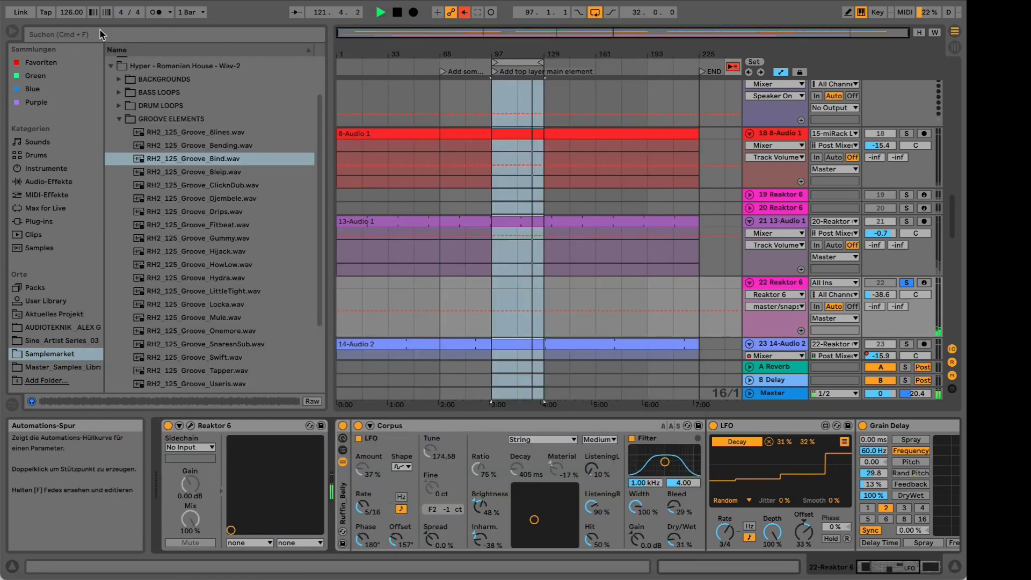
pyautogui.moveTo(866, 566); pyautogui.dragTo(894, 567)
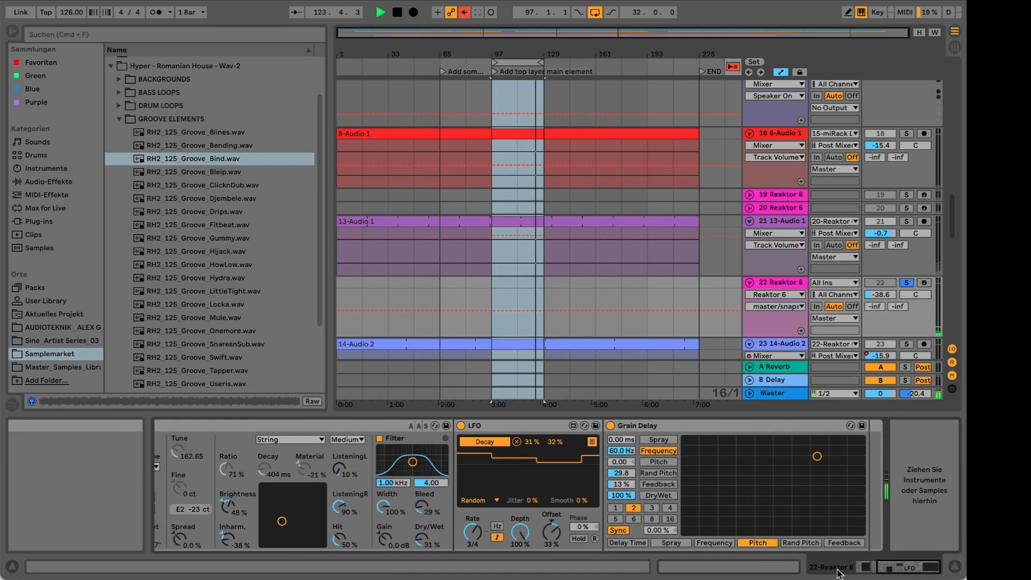
pyautogui.moveTo(902, 567); pyautogui.dragTo(880, 567)
pyautogui.click(542, 439)
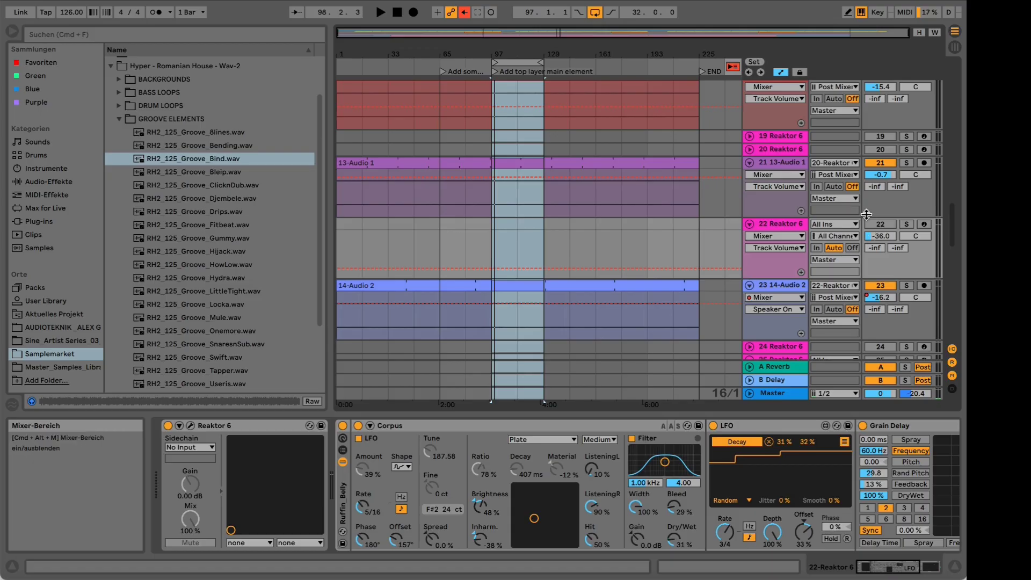
# Solo track 22 during playback, and change the Corpus resonance type to Pipe with a radius of 34%.
pyautogui.click(906, 224)
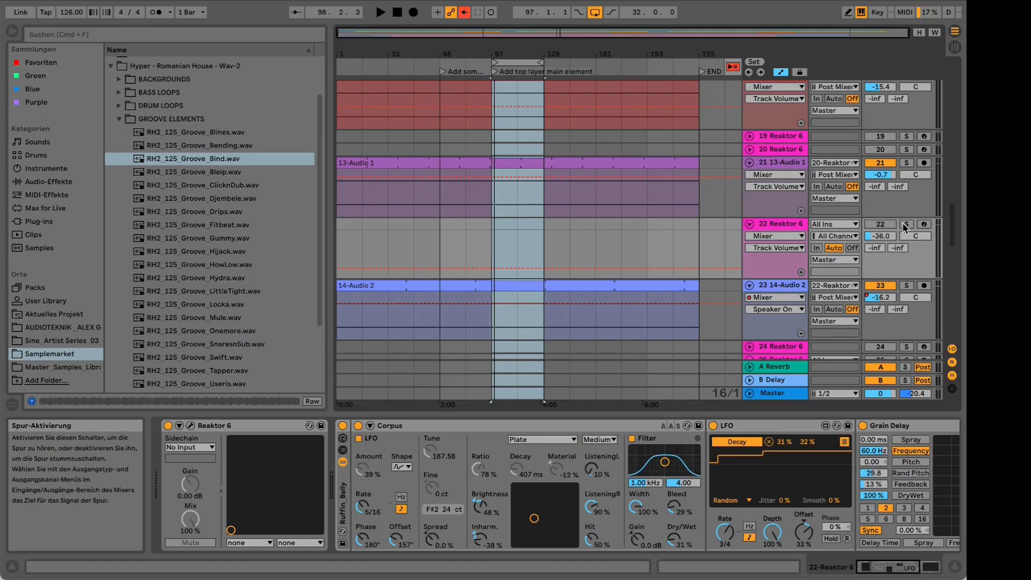
pyautogui.press('space')
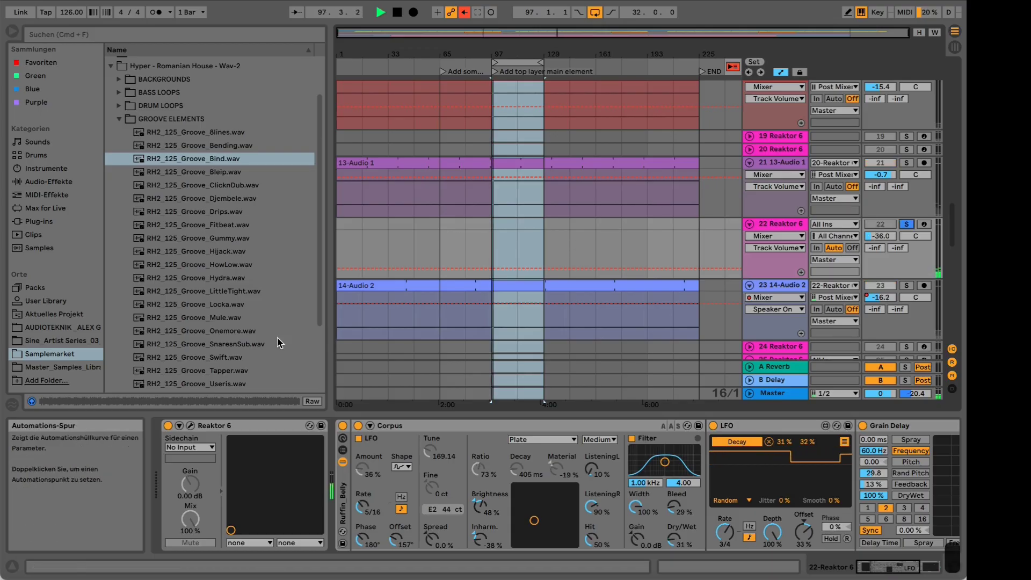
pyautogui.click(566, 441)
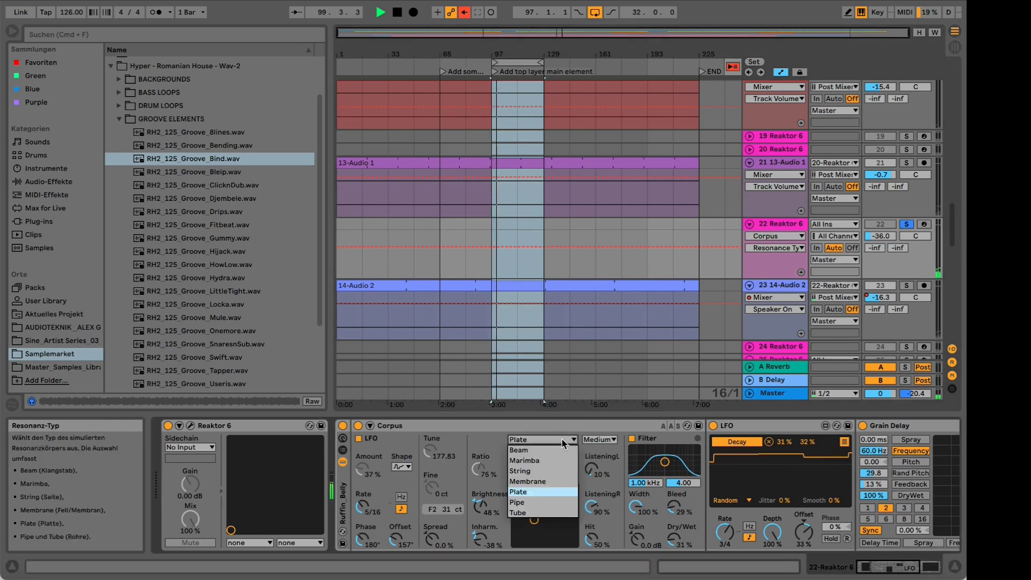
pyautogui.click(521, 506)
pyautogui.moveTo(556, 497)
pyautogui.mouseDown()
pyautogui.moveTo(554, 470)
pyautogui.moveTo(554, 490)
pyautogui.mouseUp()
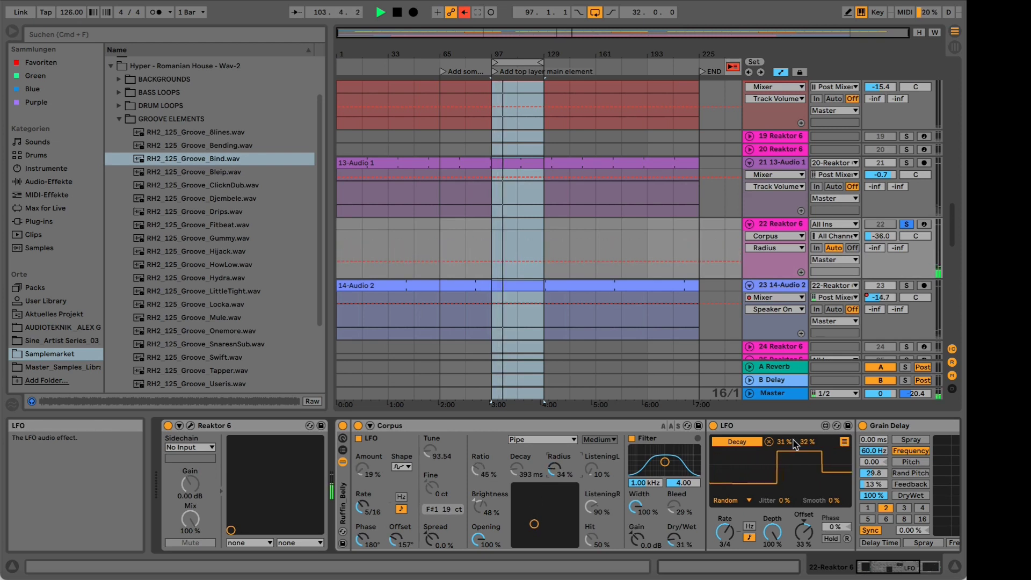
# Map the LFO device to Corpus's Radius and reduce the LFO depth to about 35%.
pyautogui.click(843, 442)
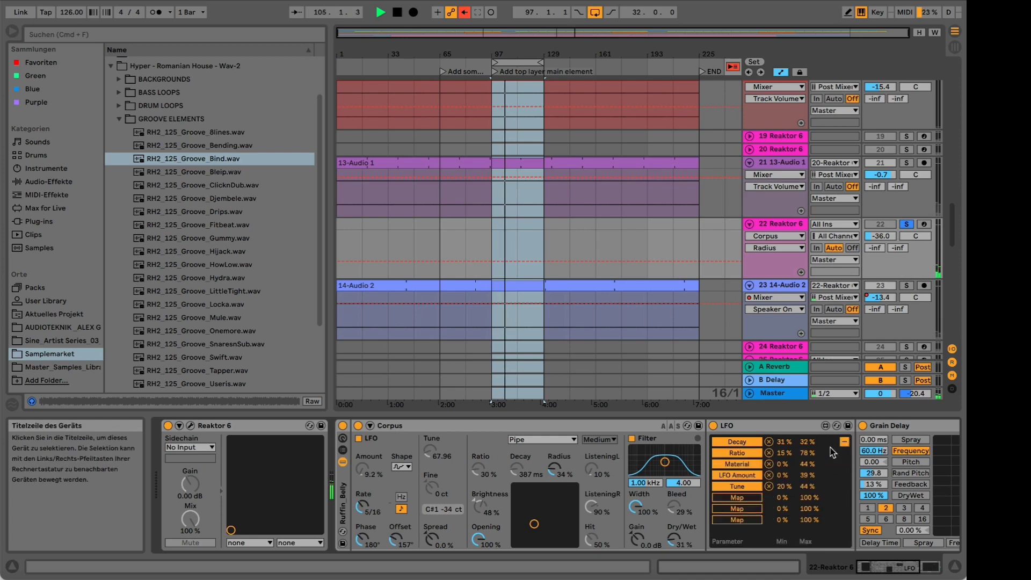
pyautogui.click(553, 468)
pyautogui.click(844, 442)
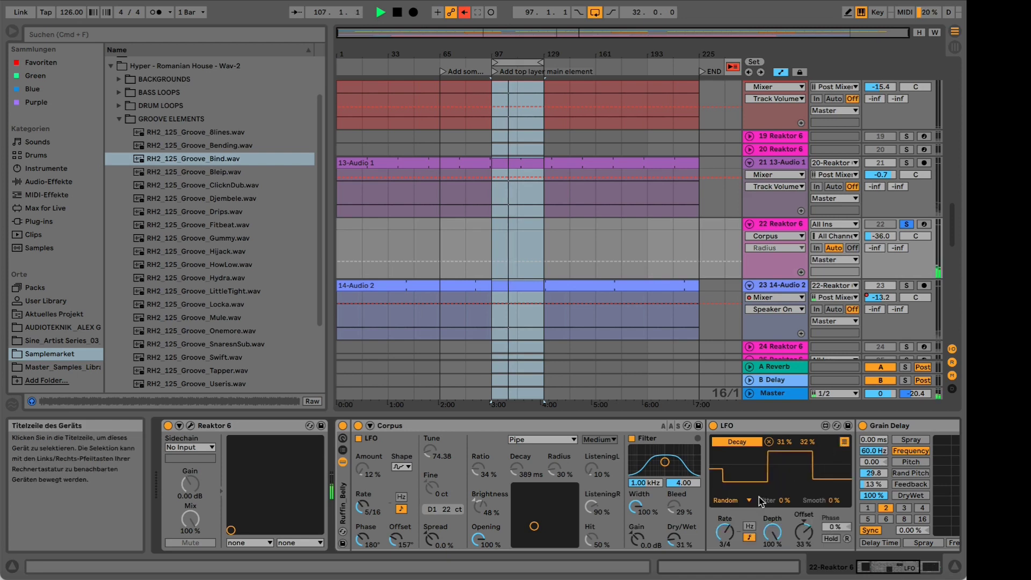
pyautogui.moveTo(772, 532); pyautogui.dragTo(772, 572)
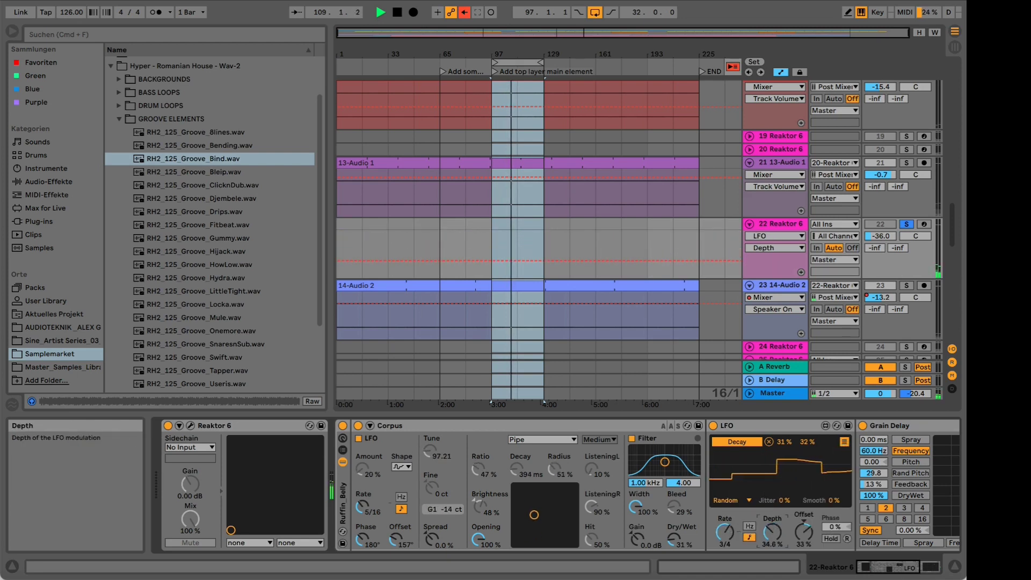
# Limit the LFO's Radius mapping to a range of 11% to 42%.
pyautogui.click(843, 442)
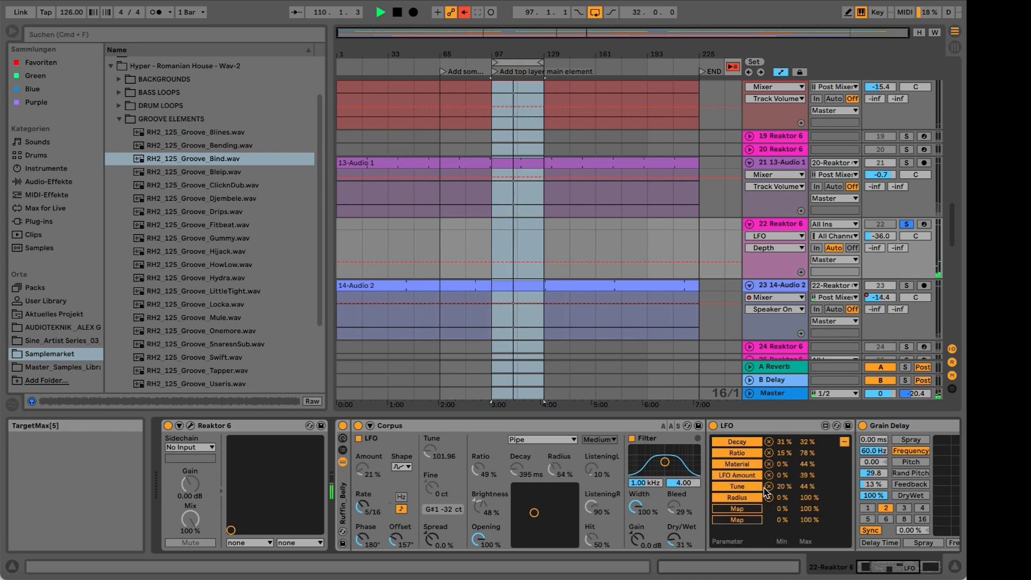
pyautogui.moveTo(797, 498); pyautogui.dragTo(797, 532)
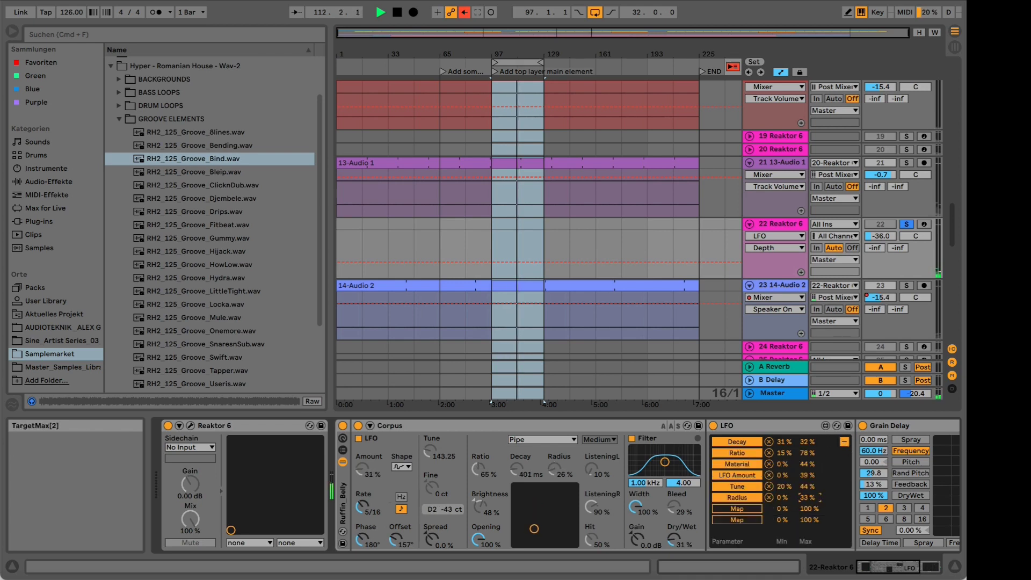
pyautogui.moveTo(780, 499); pyautogui.dragTo(804, 498)
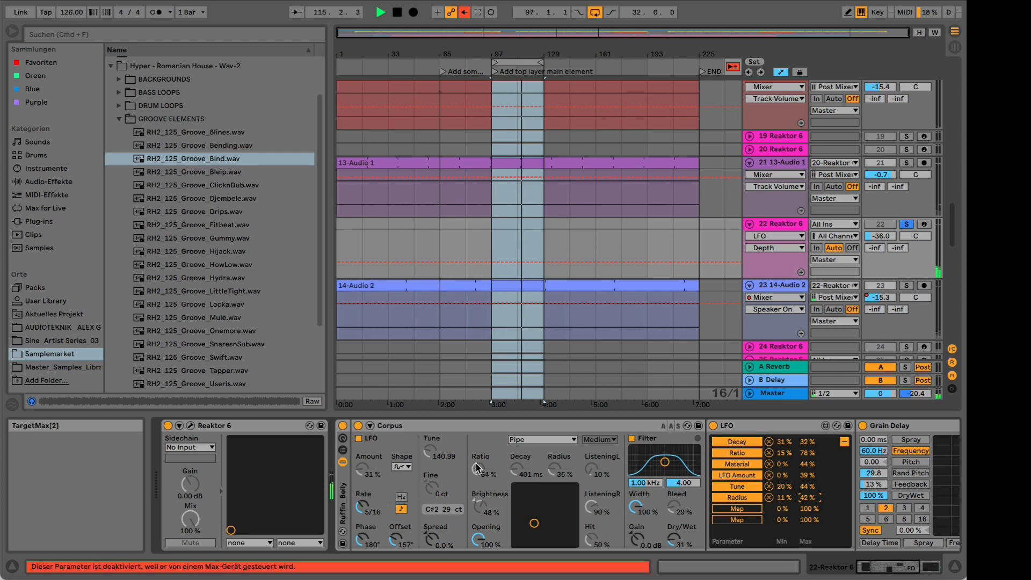
# Set Corpus's LFO rate to 1/2 and its quality to Few, and try the Tube resonance type.
pyautogui.moveTo(361, 506)
pyautogui.mouseDown()
pyautogui.moveTo(362, 486)
pyautogui.moveTo(362, 510)
pyautogui.mouseUp()
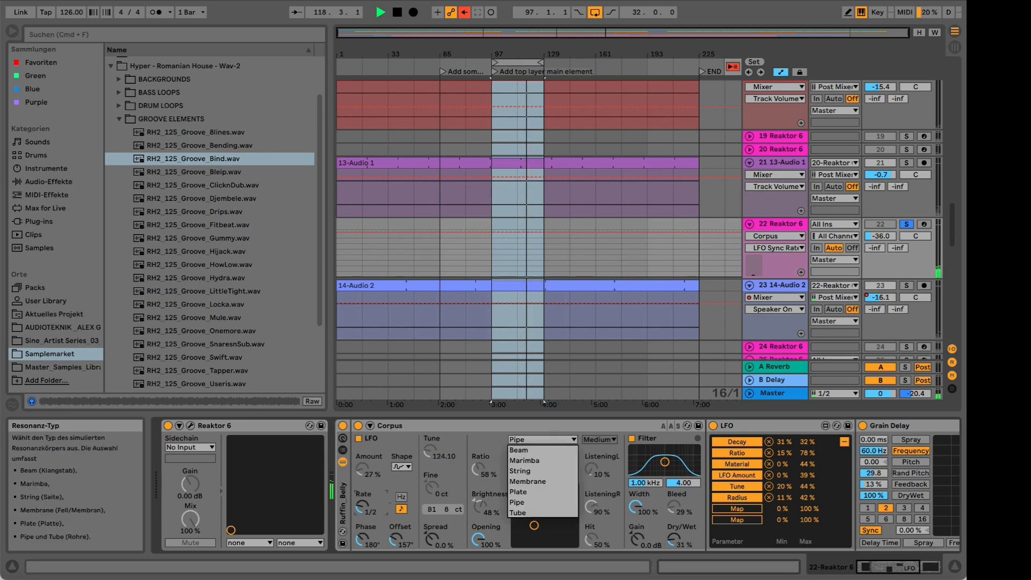
pyautogui.click(599, 440)
pyautogui.click(603, 460)
pyautogui.click(537, 439)
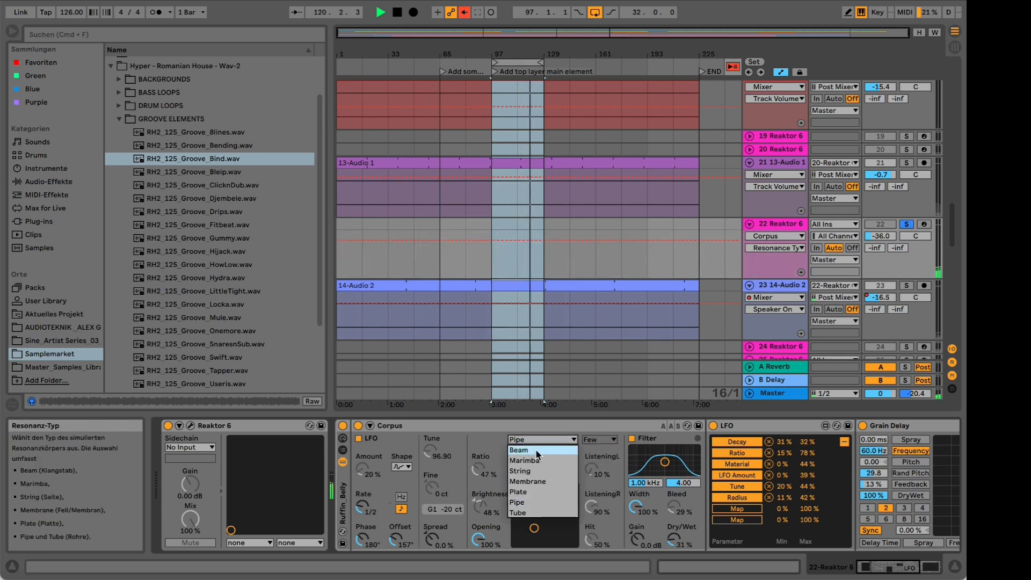
pyautogui.click(523, 513)
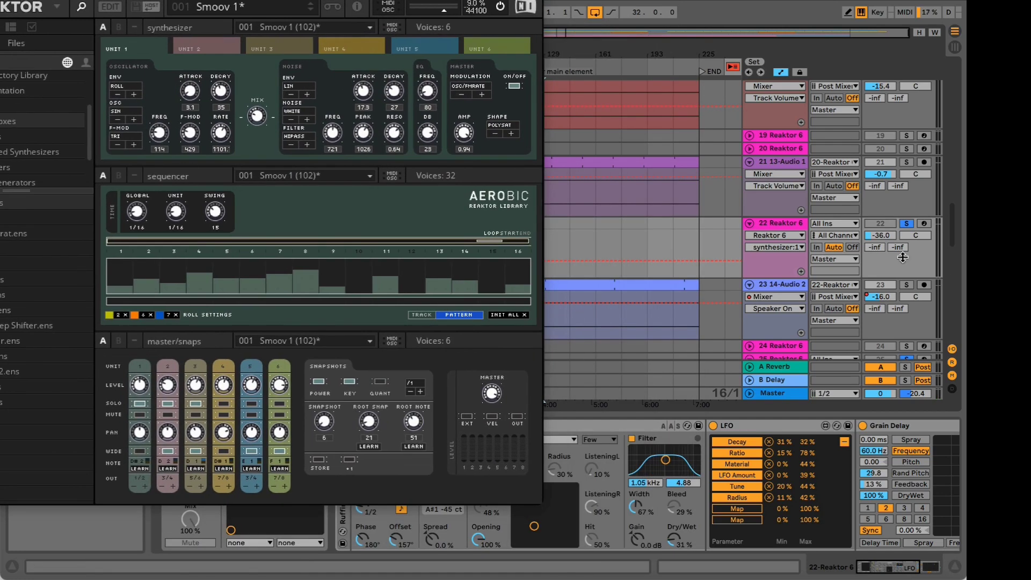
# Play the loop from track 22 and set unit 1's F-mod rate to 1759, noise peak to 477 and noise resonance to 0.74.
pyautogui.click(774, 224)
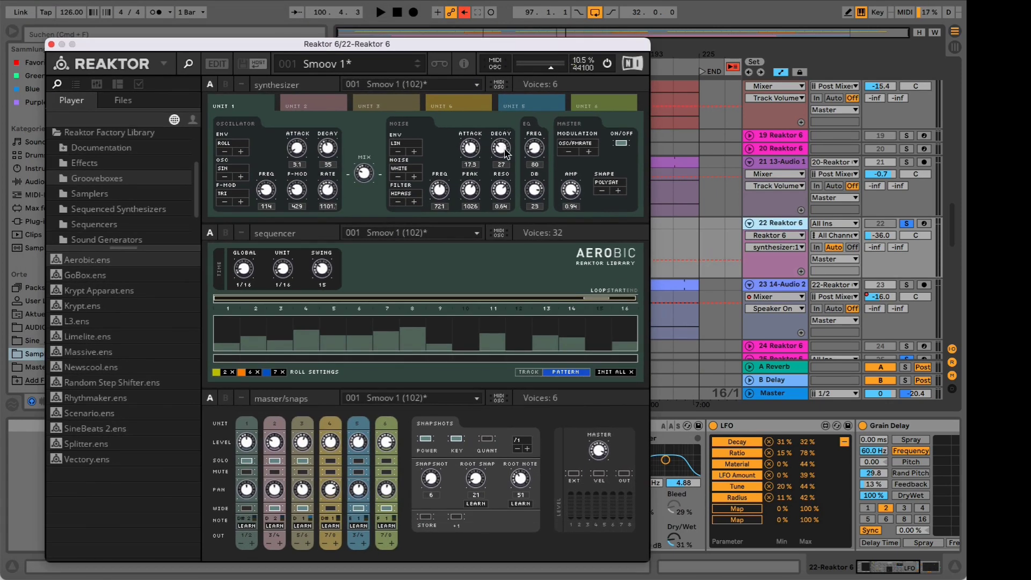
pyautogui.press('space')
pyautogui.moveTo(504, 153); pyautogui.dragTo(500, 175)
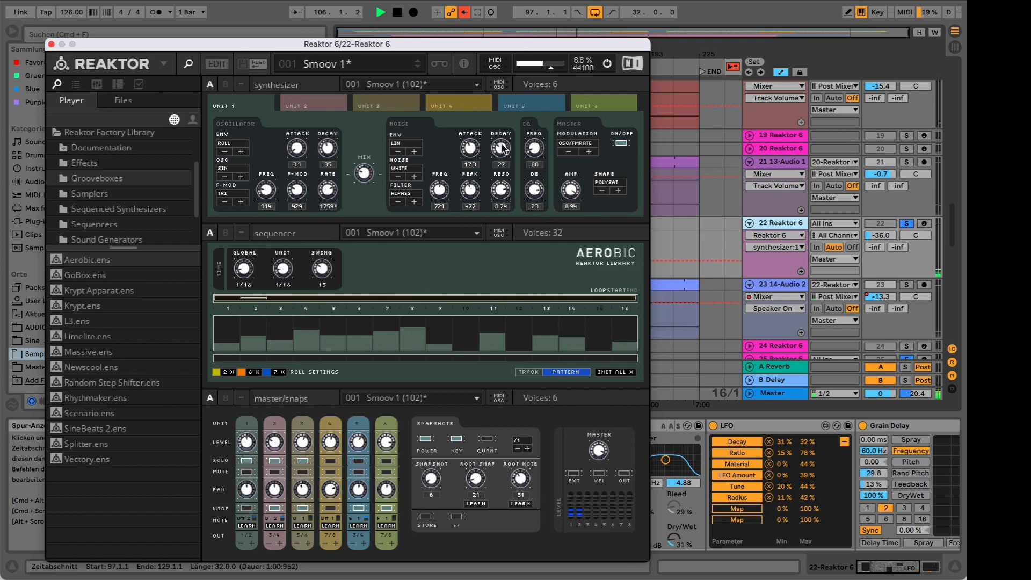
pyautogui.press('space')
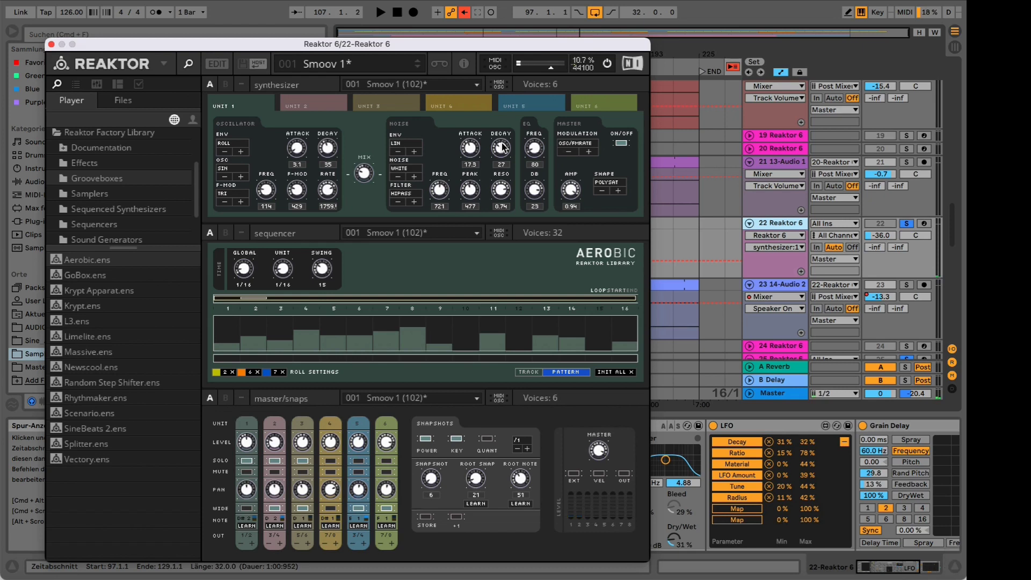
# Close the Reaktor window and review track 22's Corpus, LFO and Grain Delay effect chain.
pyautogui.click(51, 47)
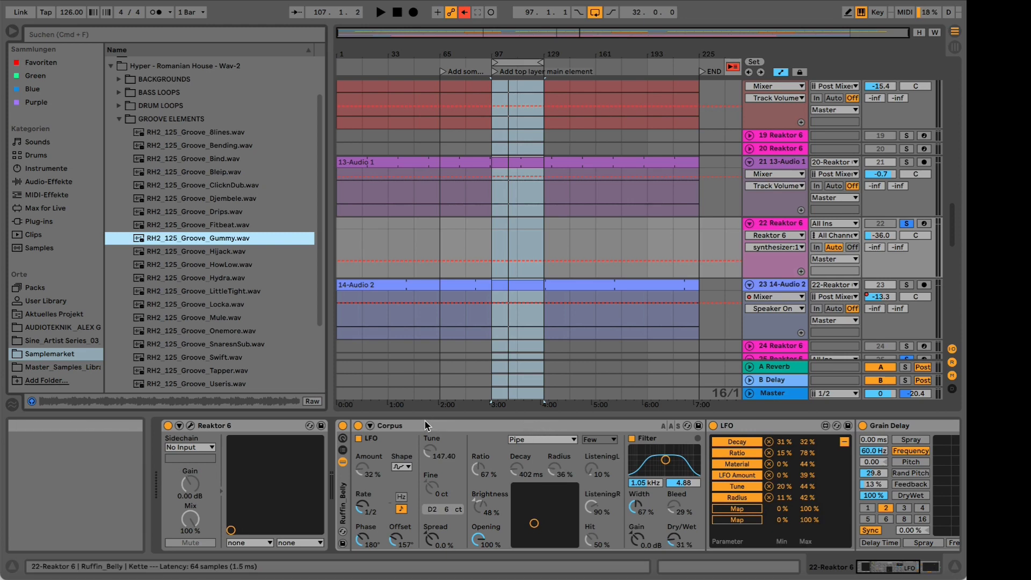
pyautogui.click(892, 566)
pyautogui.click(366, 467)
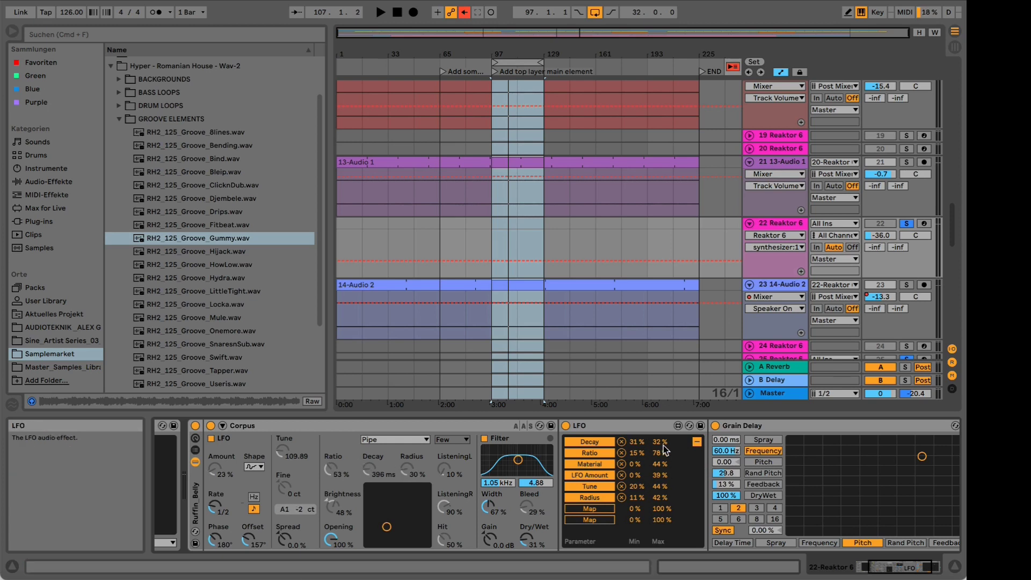
# Hide the LFO's mapping list, check its Random waveform, and bring track 22's Reaktor device back into view.
pyautogui.click(697, 441)
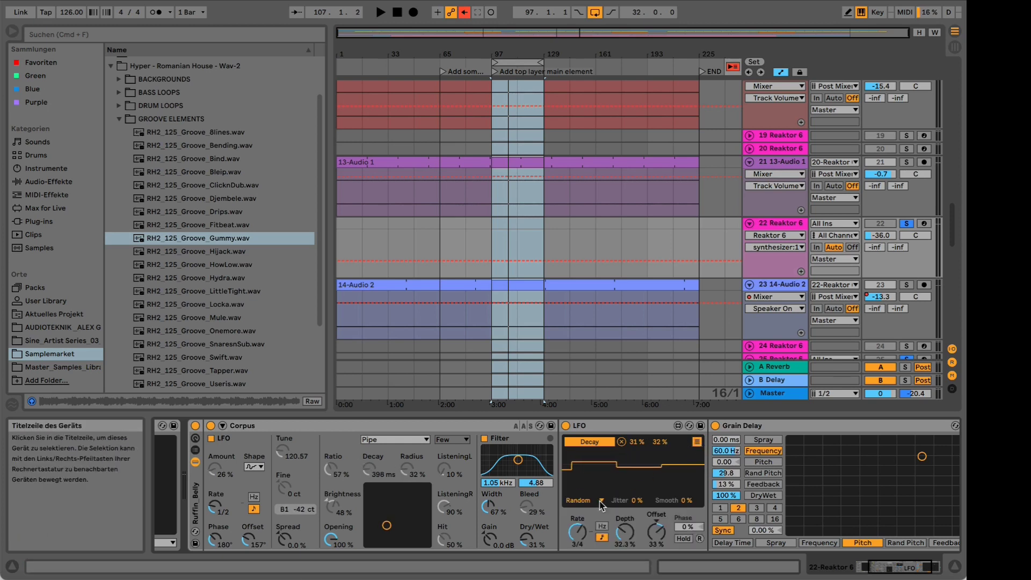
pyautogui.click(577, 500)
pyautogui.click(578, 567)
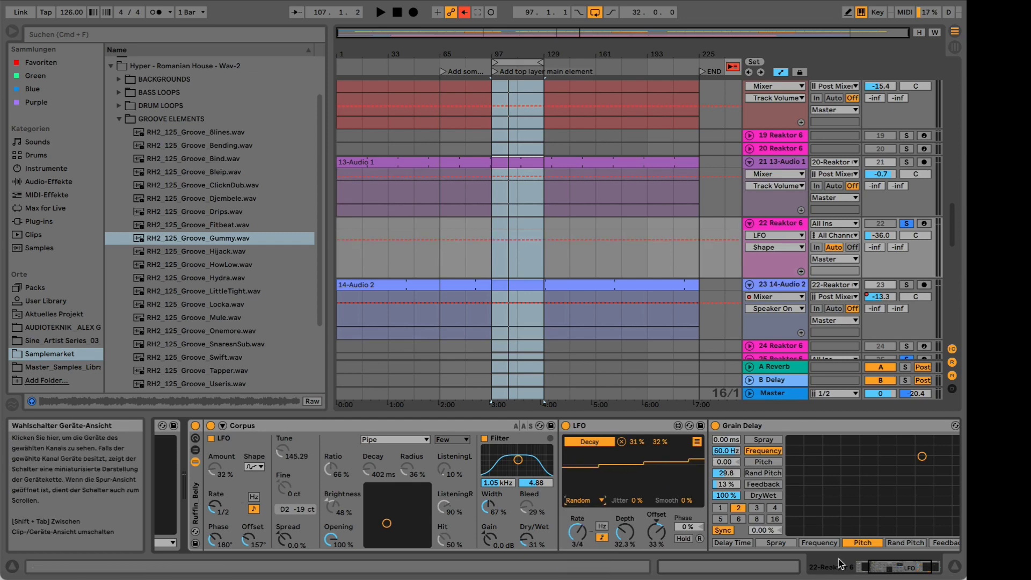
pyautogui.click(884, 567)
pyautogui.moveTo(883, 568); pyautogui.dragTo(841, 561)
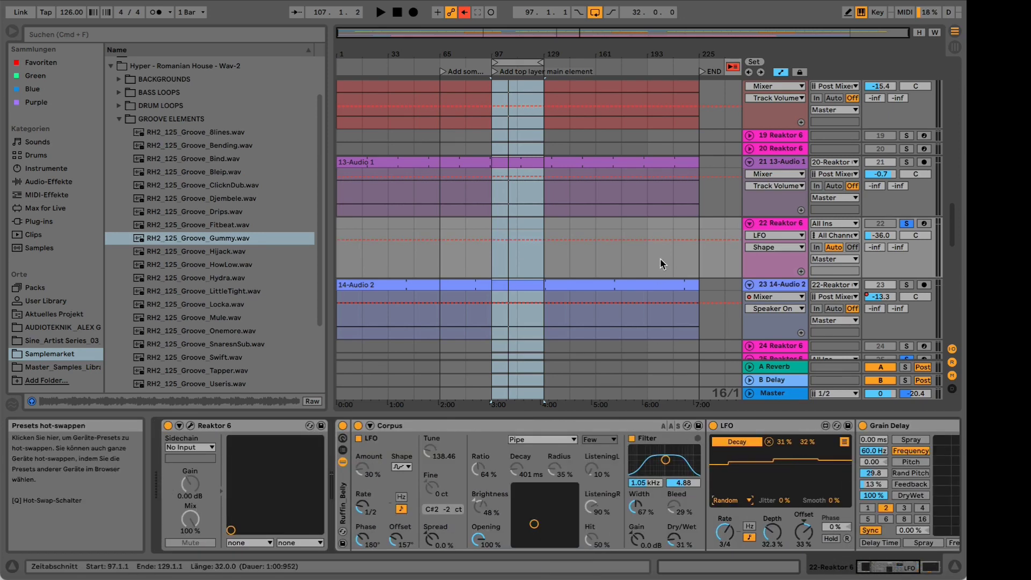
# Play the loop with track 22 soloed, and unsolo it to hear the layer in the full mix.
pyautogui.click(769, 223)
pyautogui.press('space')
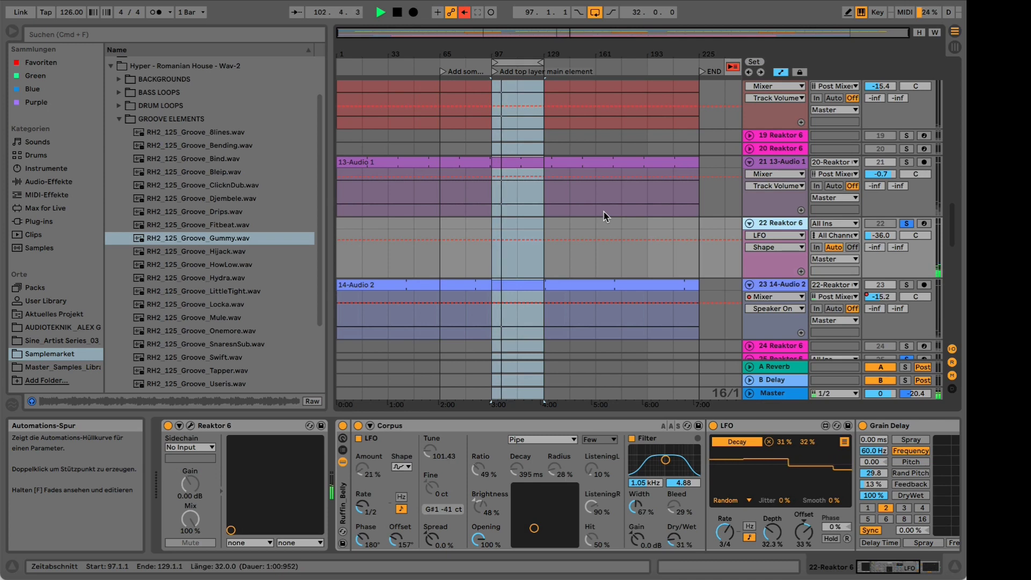
pyautogui.click(906, 225)
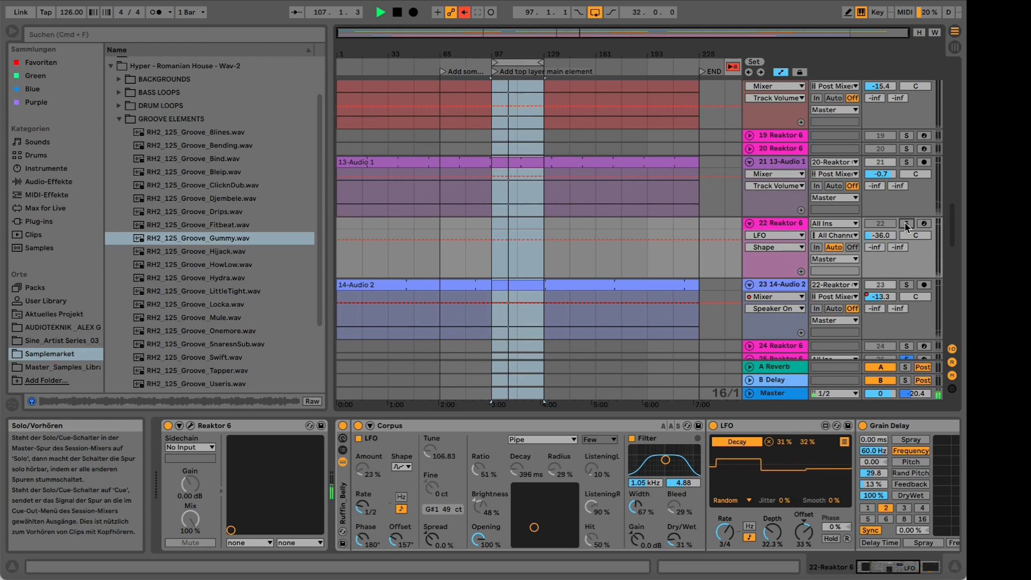
# Solo track 22 again and rename it "Groove element".
pyautogui.click(907, 224)
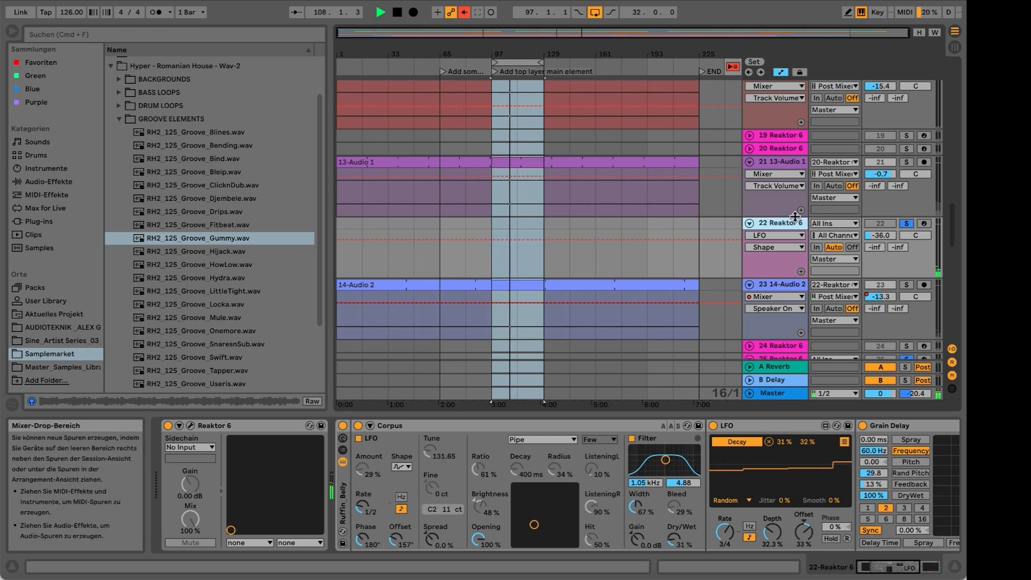
pyautogui.write('Groove element')
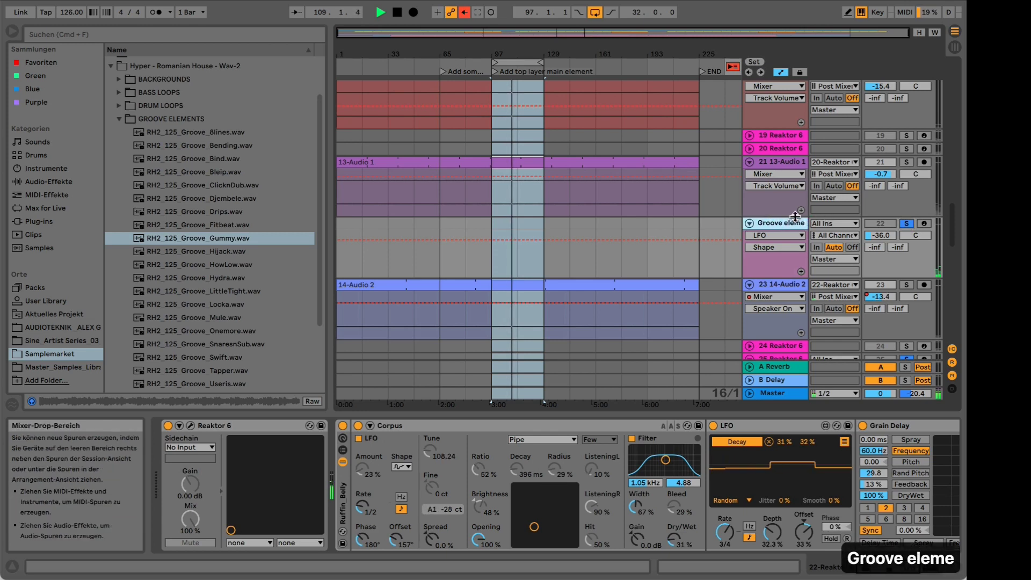
pyautogui.press('Return')
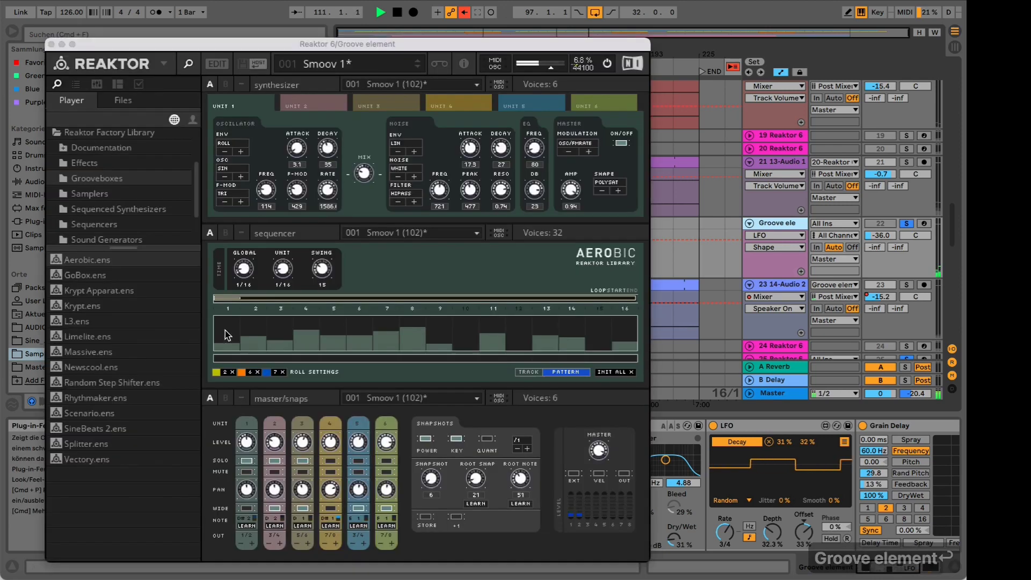
# In Reaktor's unit 1, set oscillator frequency to 90, F-mod to 778, oscillator type to Phase and F-mod source to Random, auditioning before stopping playback.
pyautogui.click(190, 425)
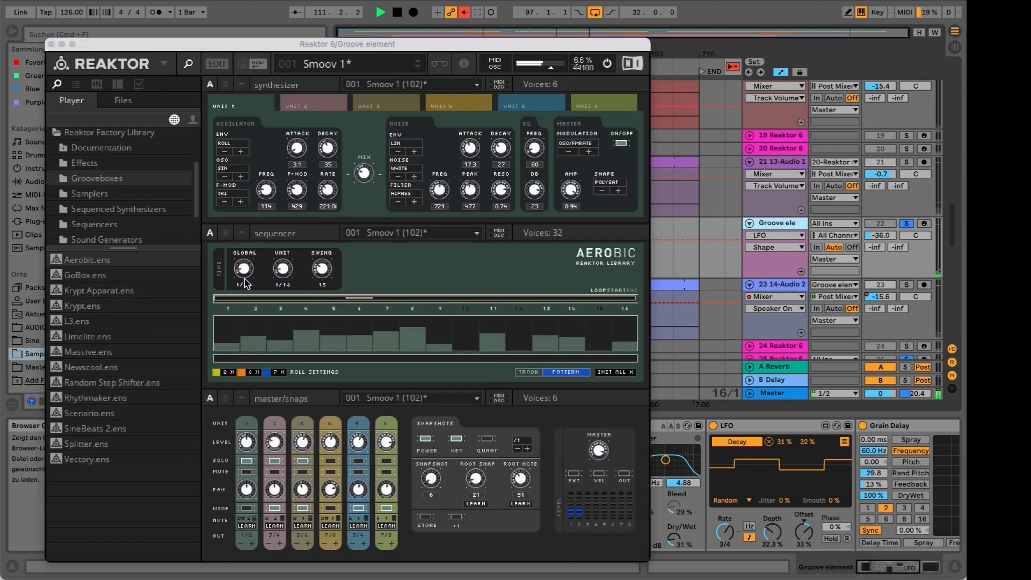
pyautogui.moveTo(267, 190); pyautogui.dragTo(300, 173)
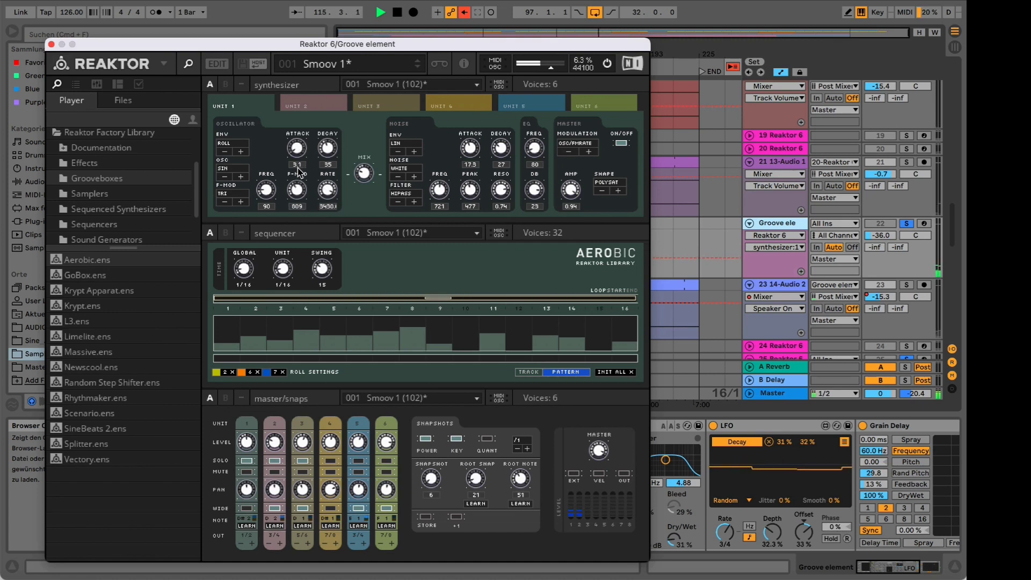
pyautogui.click(240, 176)
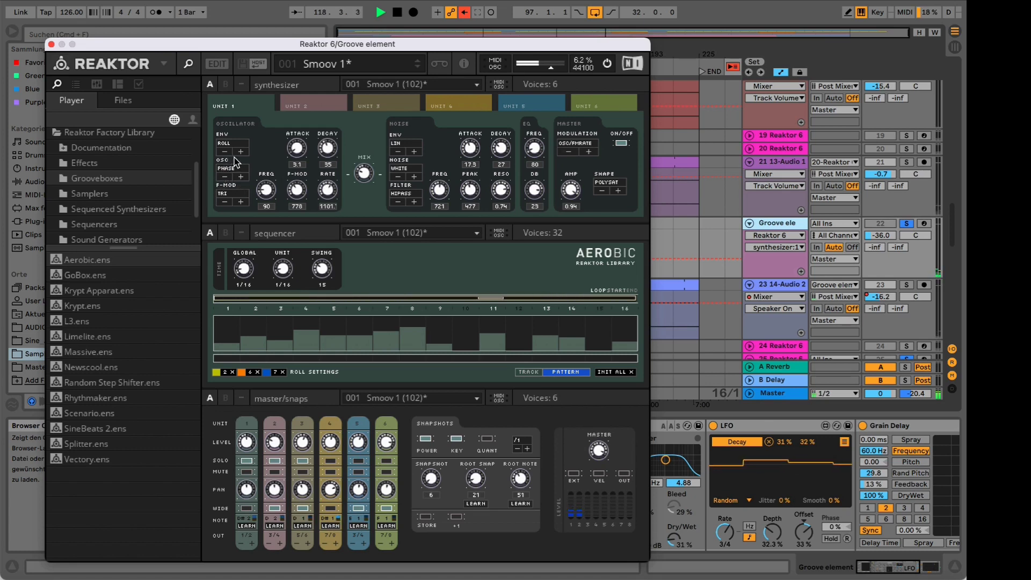
pyautogui.click(237, 201)
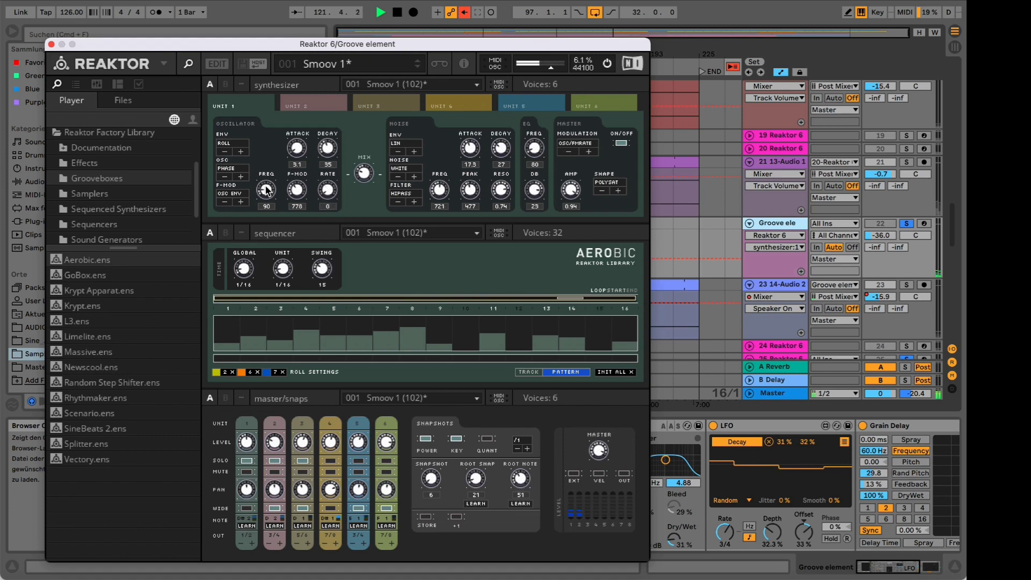
pyautogui.click(239, 202)
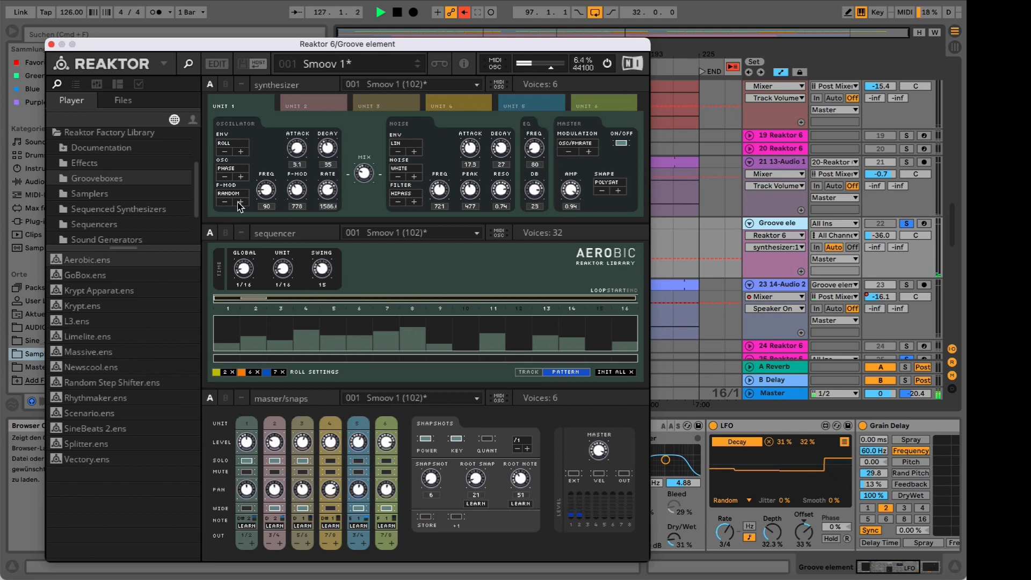
pyautogui.press('space')
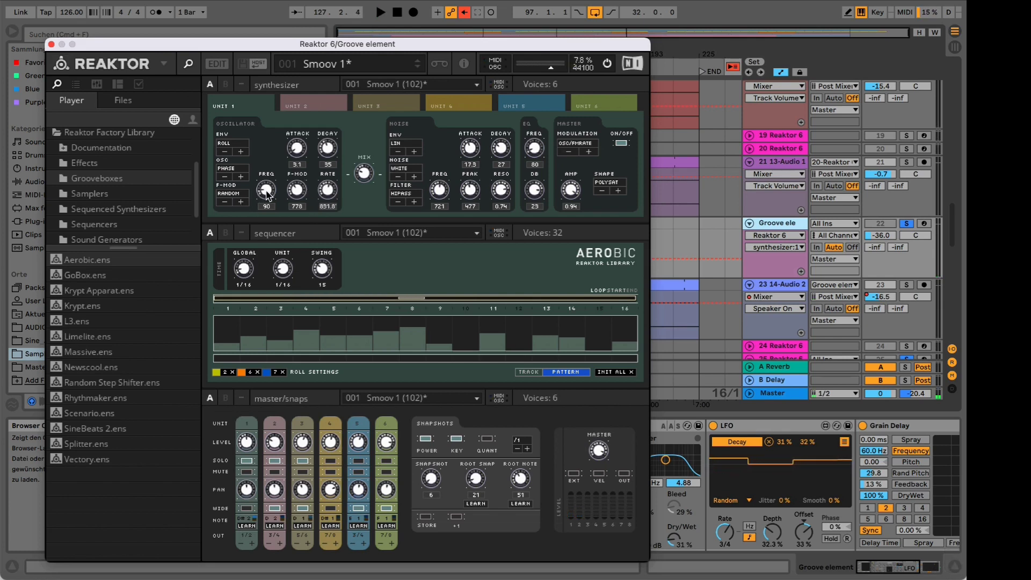
pyautogui.moveTo(332, 46); pyautogui.dragTo(365, 25)
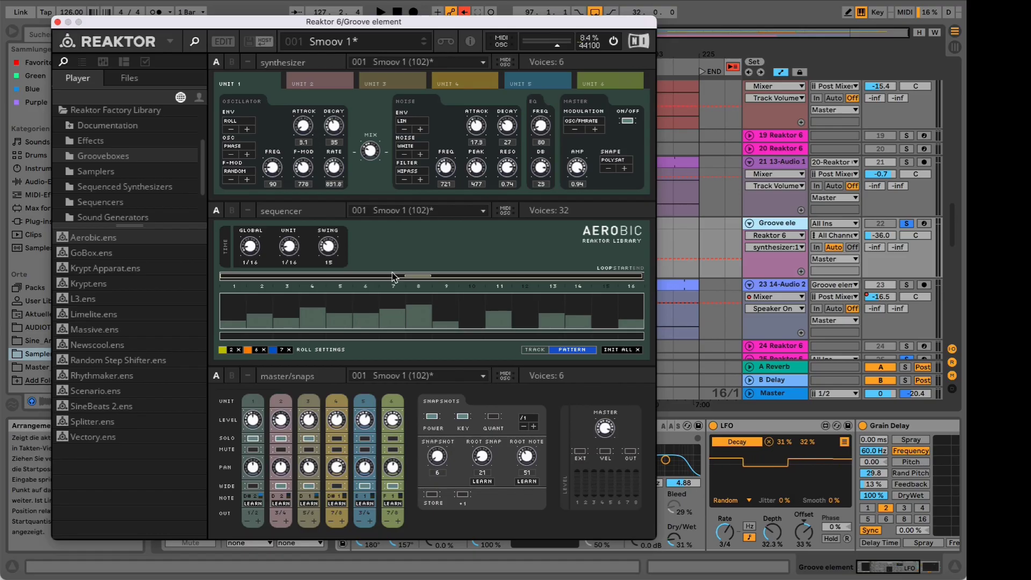
pyautogui.moveTo(418, 25); pyautogui.dragTo(619, 43)
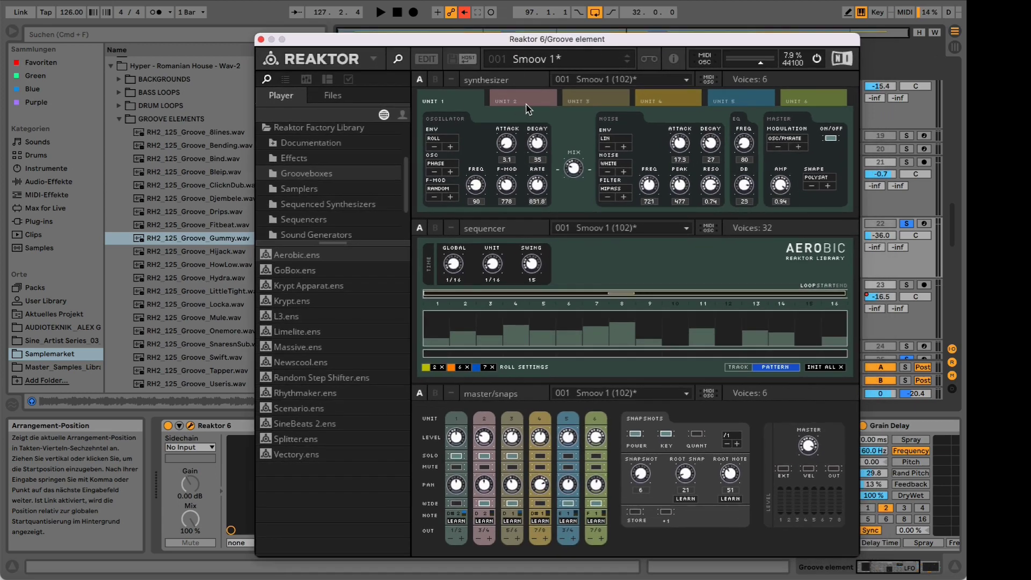
pyautogui.moveTo(533, 43); pyautogui.dragTo(510, 31)
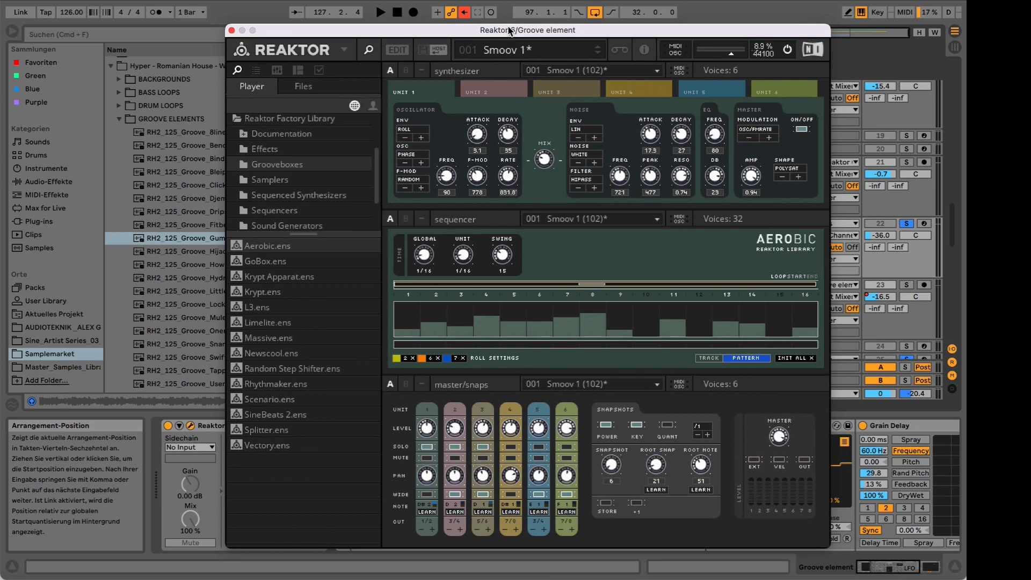
pyautogui.moveTo(733, 33)
pyautogui.mouseDown()
pyautogui.moveTo(623, 12)
pyautogui.moveTo(737, 30)
pyautogui.mouseUp()
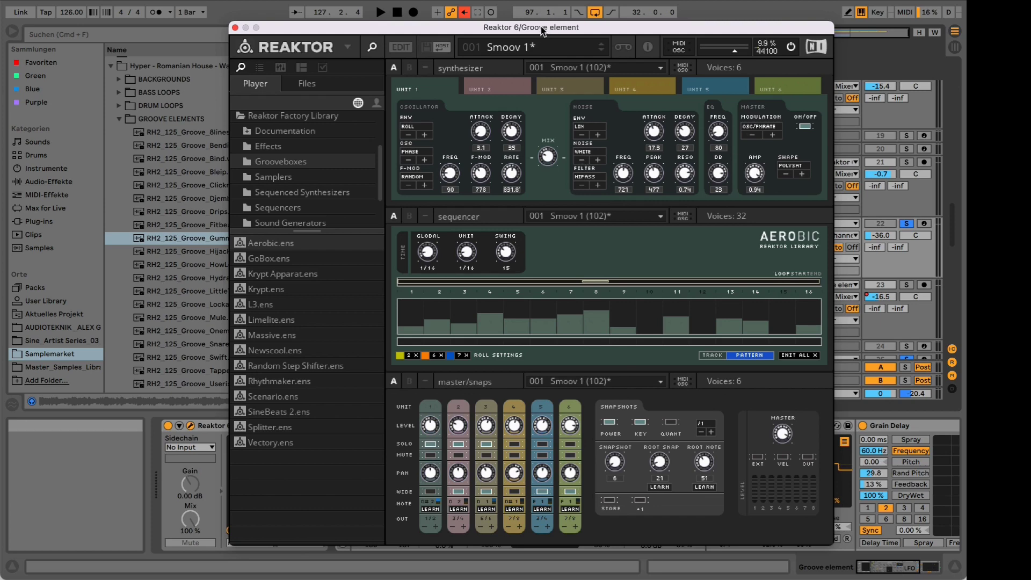
pyautogui.moveTo(543, 31); pyautogui.dragTo(536, 20)
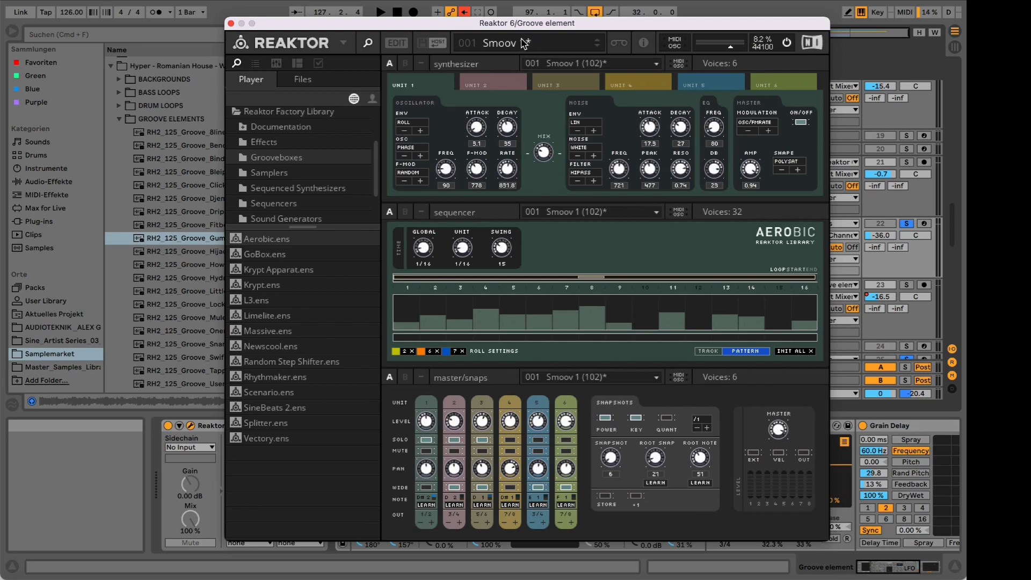
pyautogui.moveTo(520, 24); pyautogui.dragTo(454, 36)
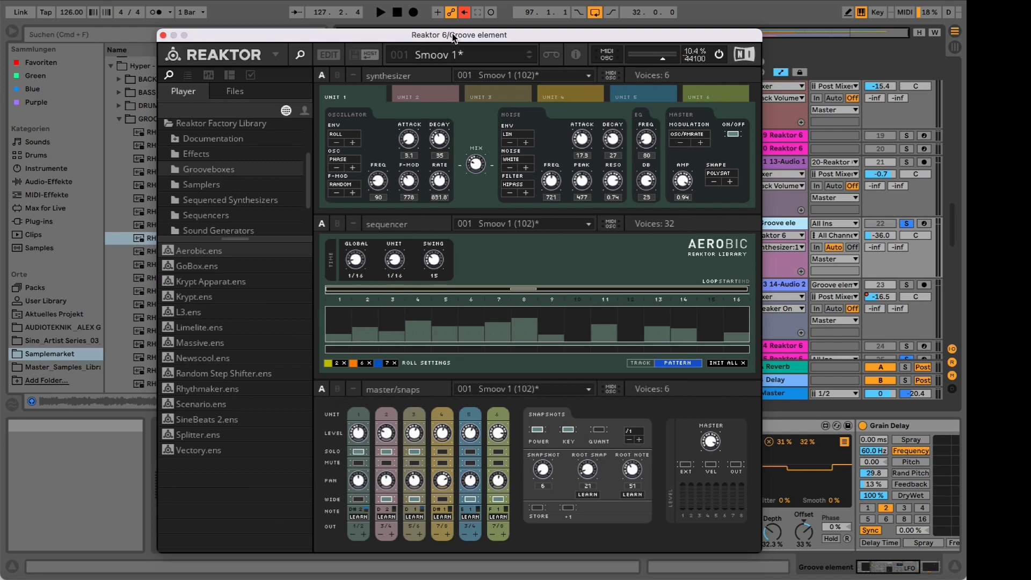
# Close the Reaktor window, play the loop again and start saving the Live Set under a new name.
pyautogui.click(163, 35)
pyautogui.press('space')
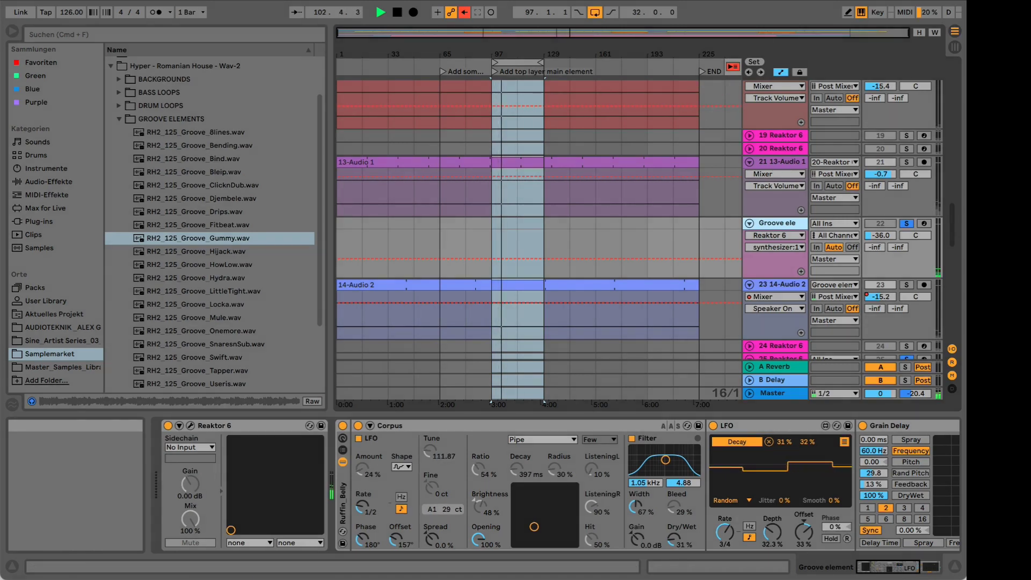
pyautogui.click(23, 1)
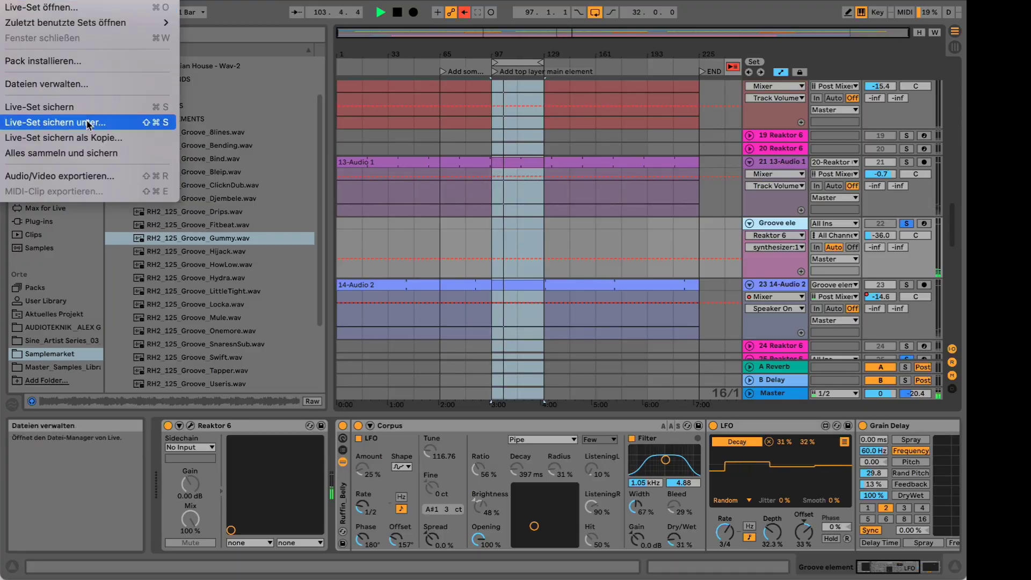